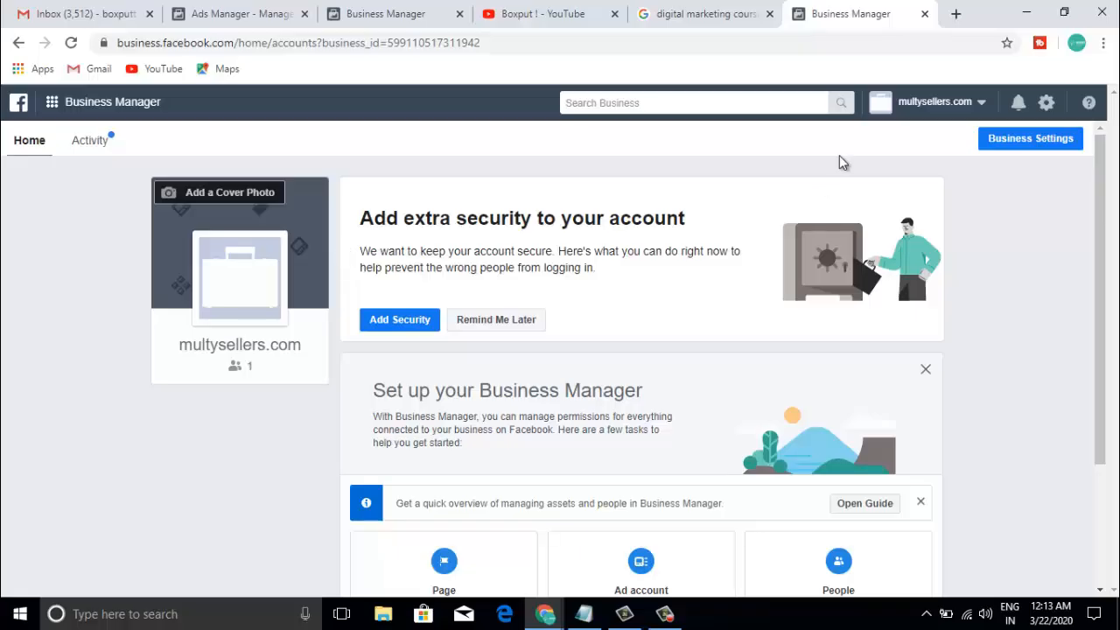
Close the extra Business Manager page and switch from the multysellers.com business to the personal ad account
{"action": "left_click", "coordinate": [925, 14]}
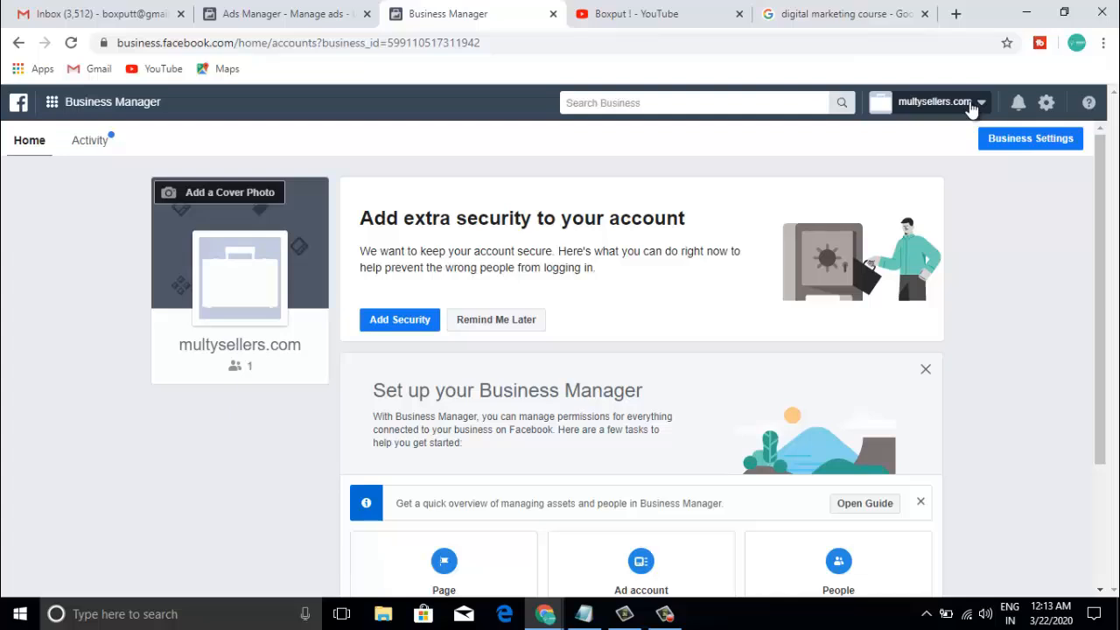
{"action": "left_click", "coordinate": [970, 103]}
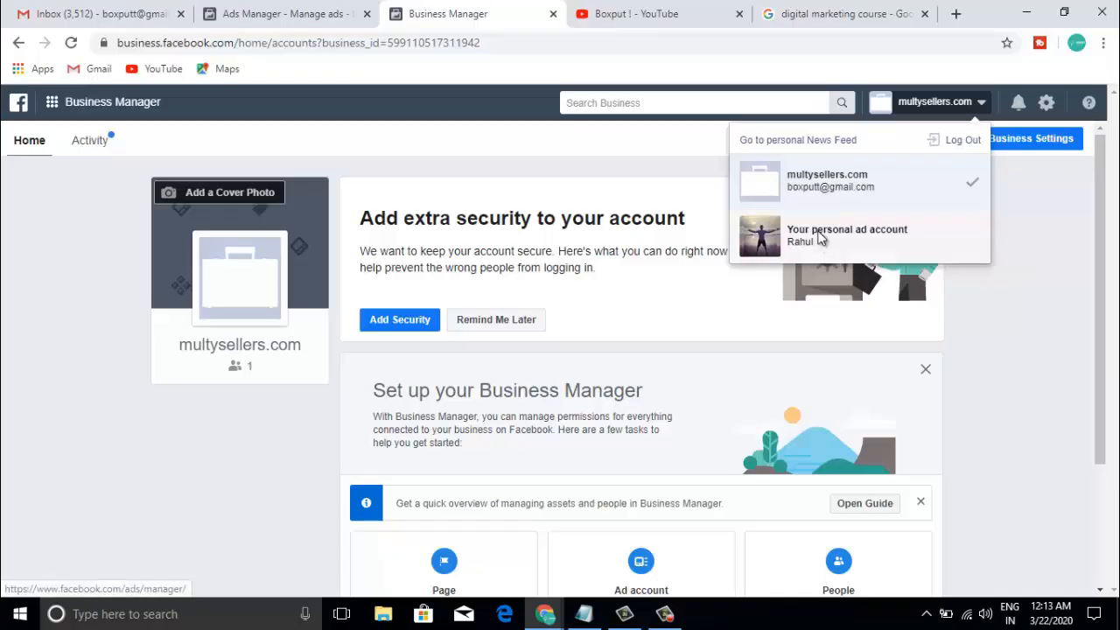
{"action": "left_click", "coordinate": [821, 234]}
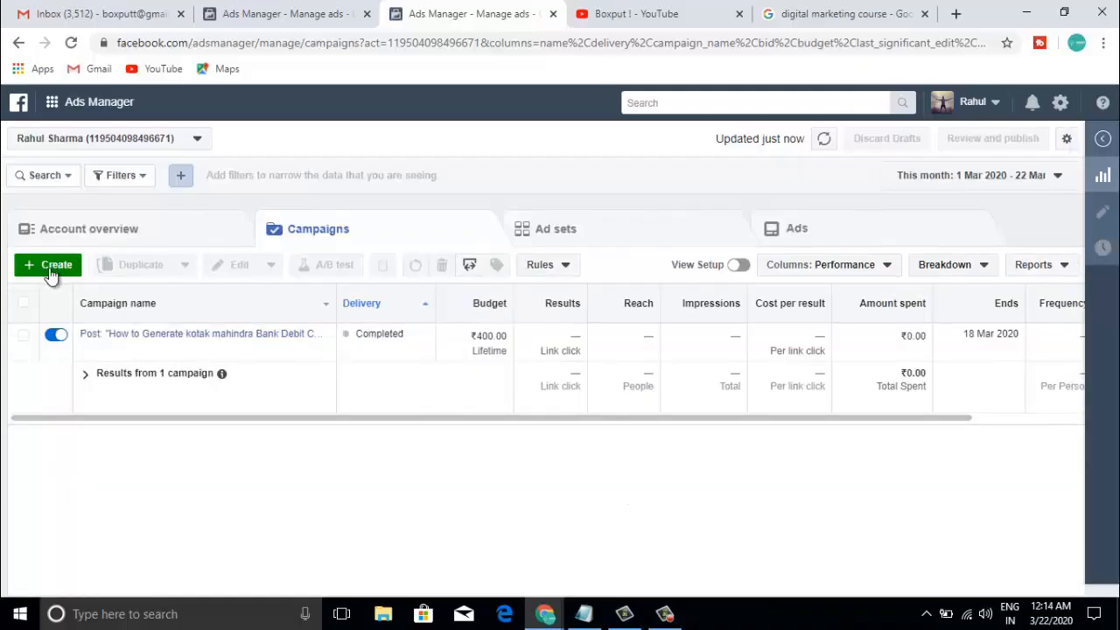
Start a new campaign with Guided Creation and choose Traffic as its objective
{"action": "left_click", "coordinate": [50, 273]}
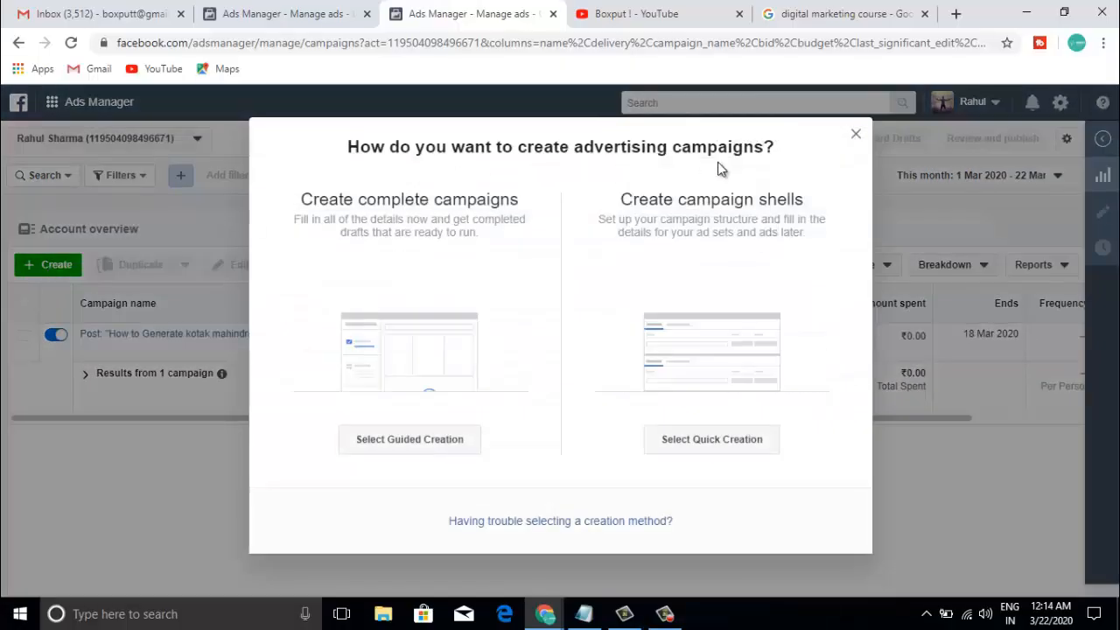
{"action": "left_click", "coordinate": [424, 360]}
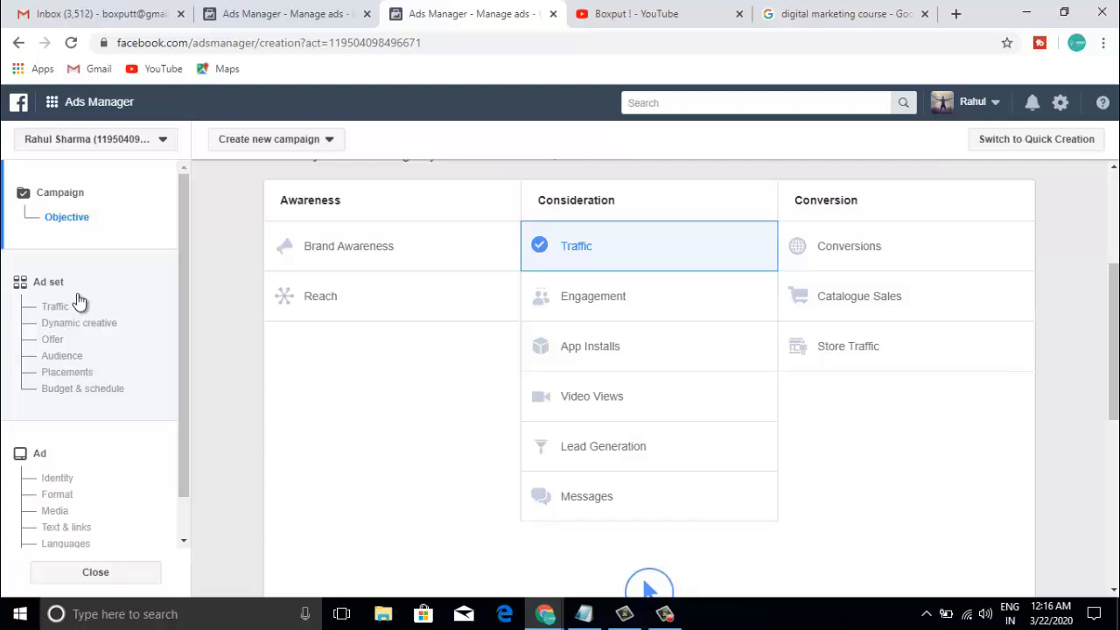
{"action": "left_click", "coordinate": [184, 541]}
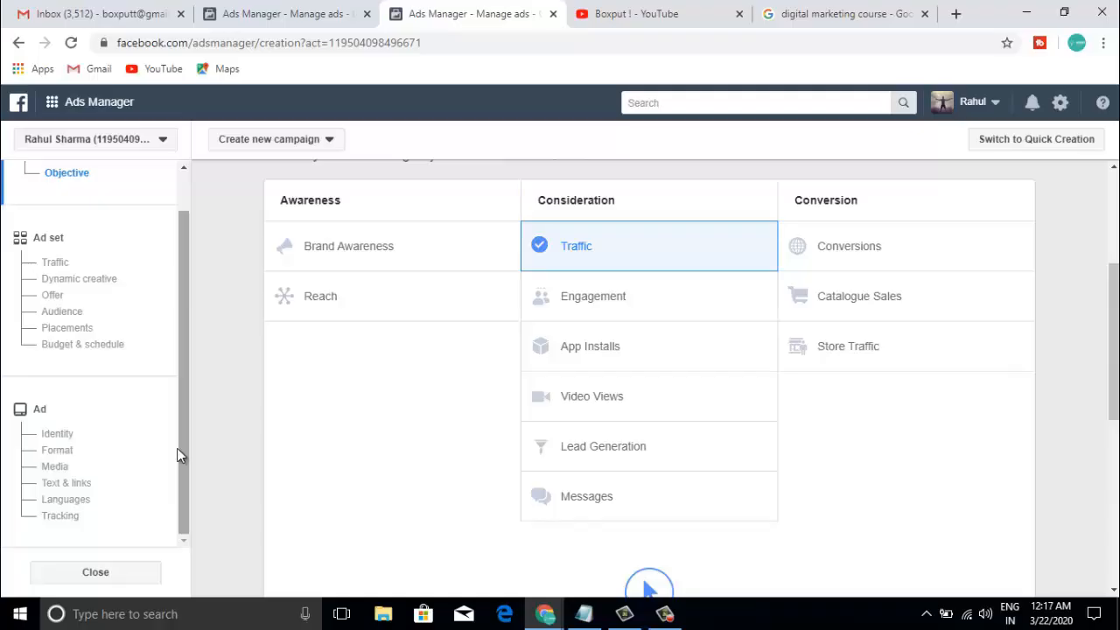
{"action": "left_click", "coordinate": [183, 168]}
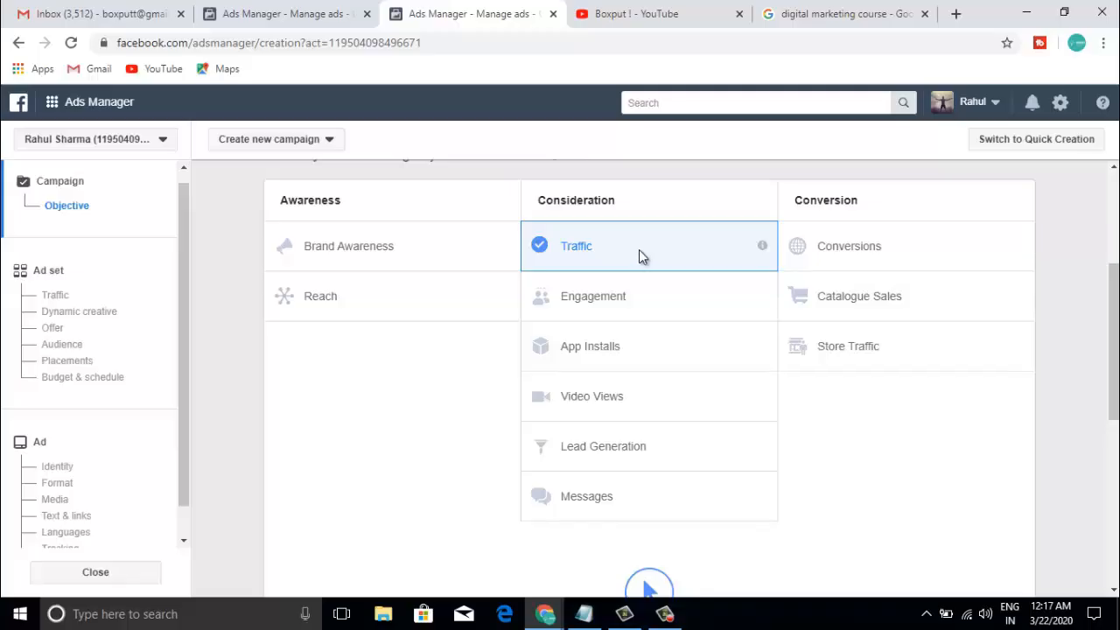
View the boxput.co.in website alongside the campaign setup, then return to the campaign name settings
{"action": "left_click", "coordinate": [954, 14]}
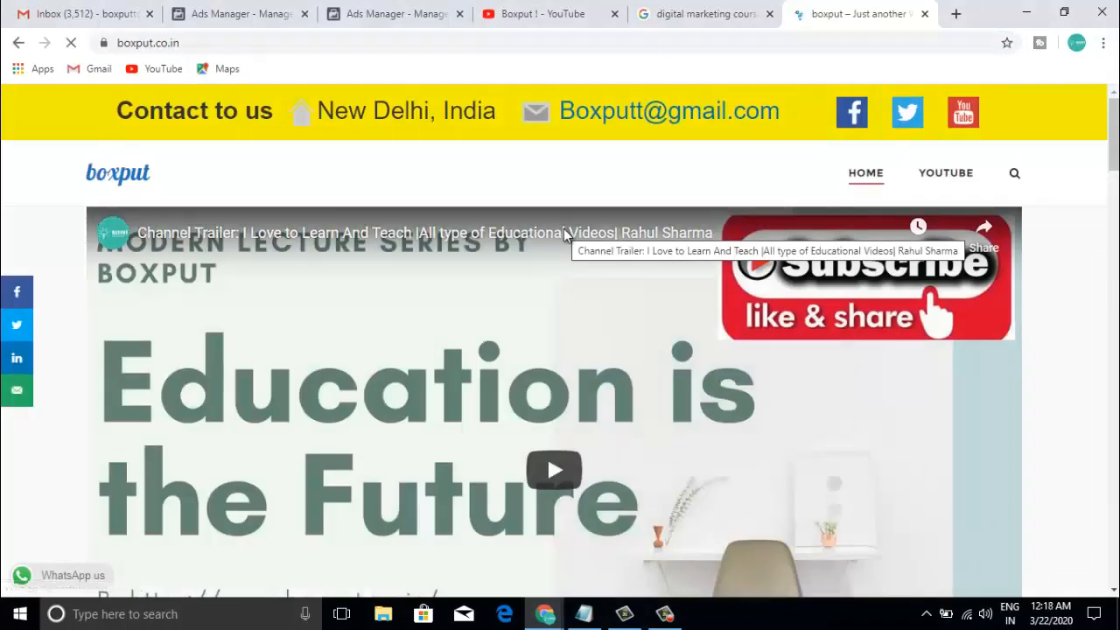
{"action": "left_click", "coordinate": [385, 14]}
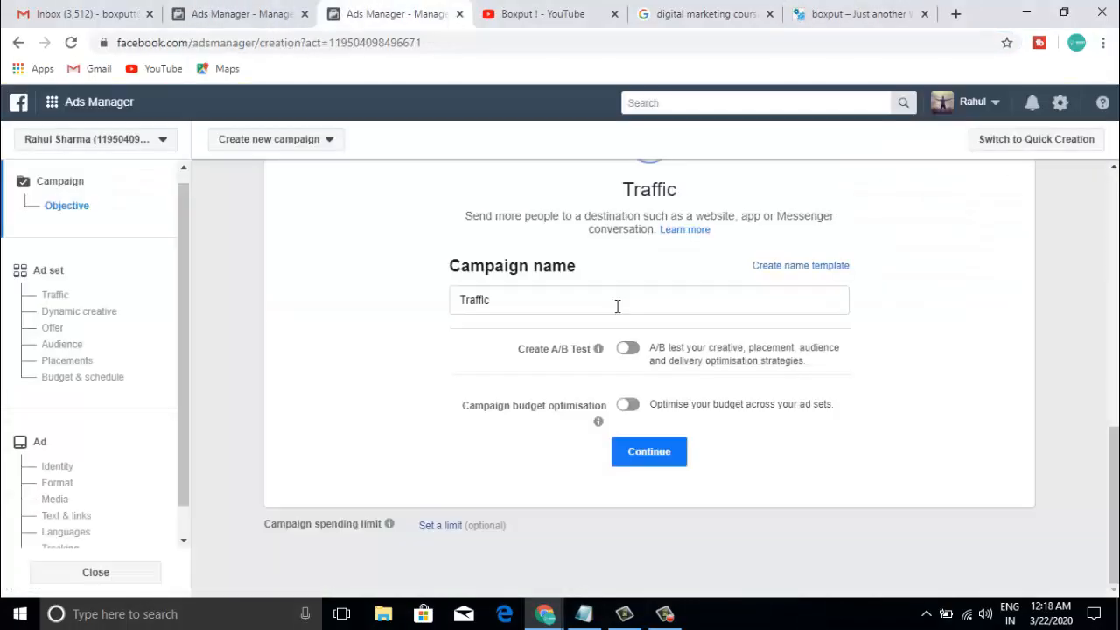
{"action": "left_click", "coordinate": [19, 42]}
{"action": "left_click", "coordinate": [33, 268]}
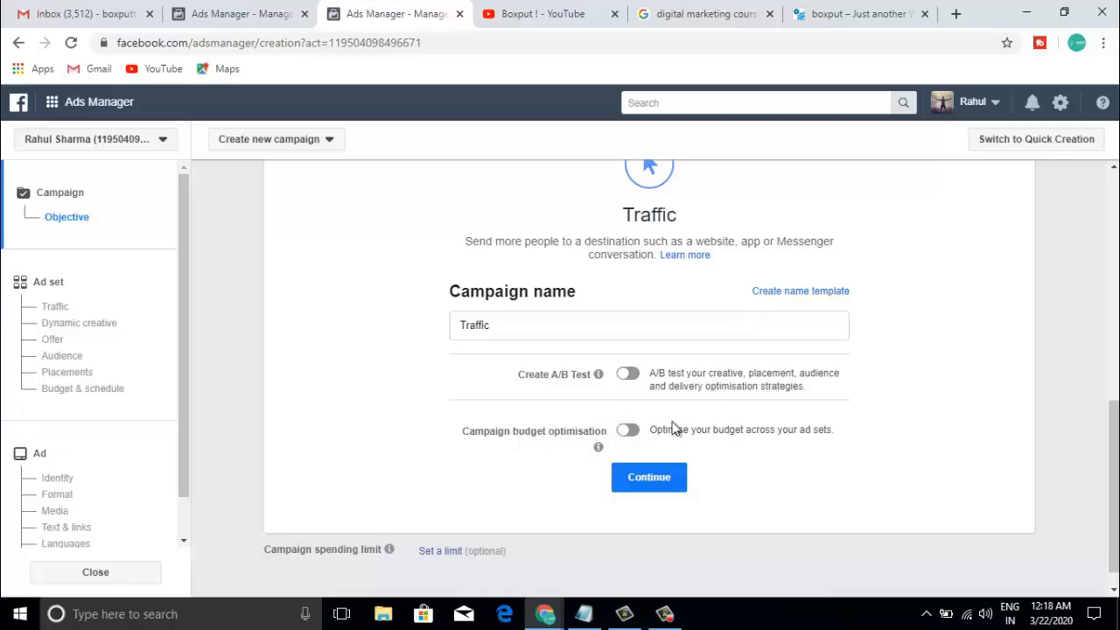
{"action": "left_click", "coordinate": [628, 430]}
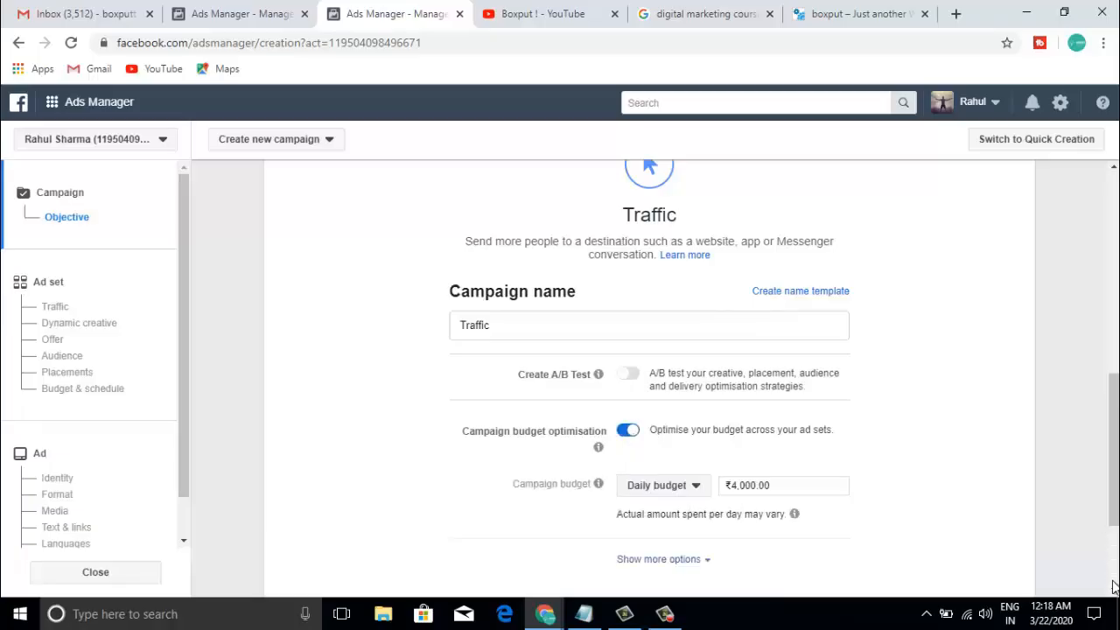
{"action": "scroll", "coordinate": [1112, 587], "scroll_direction": "down", "scroll_amount": 1}
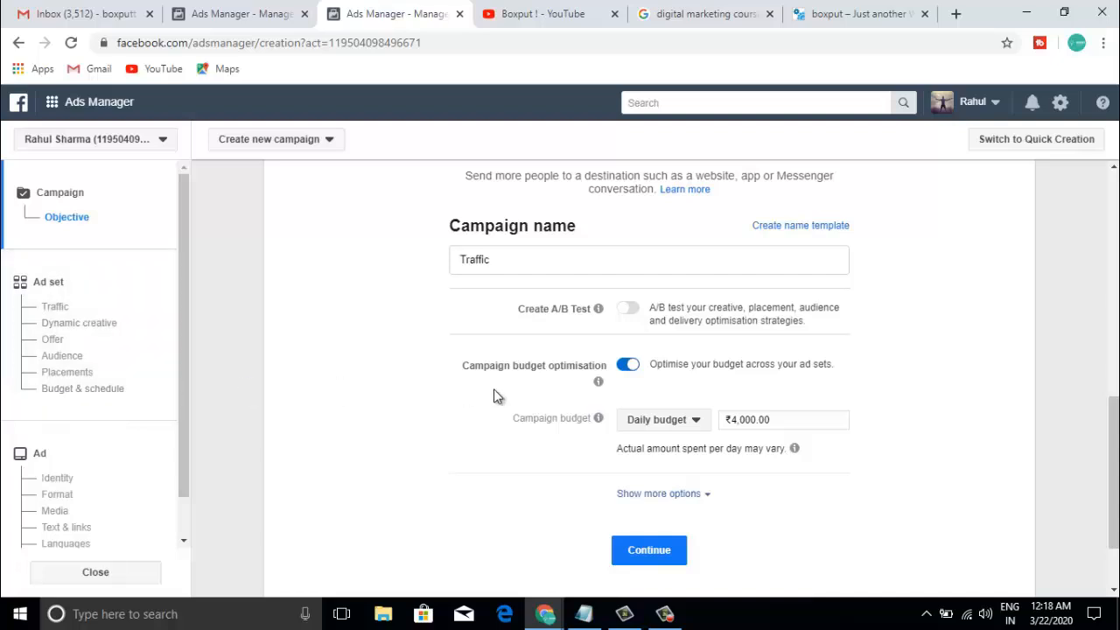
{"action": "left_click", "coordinate": [627, 364]}
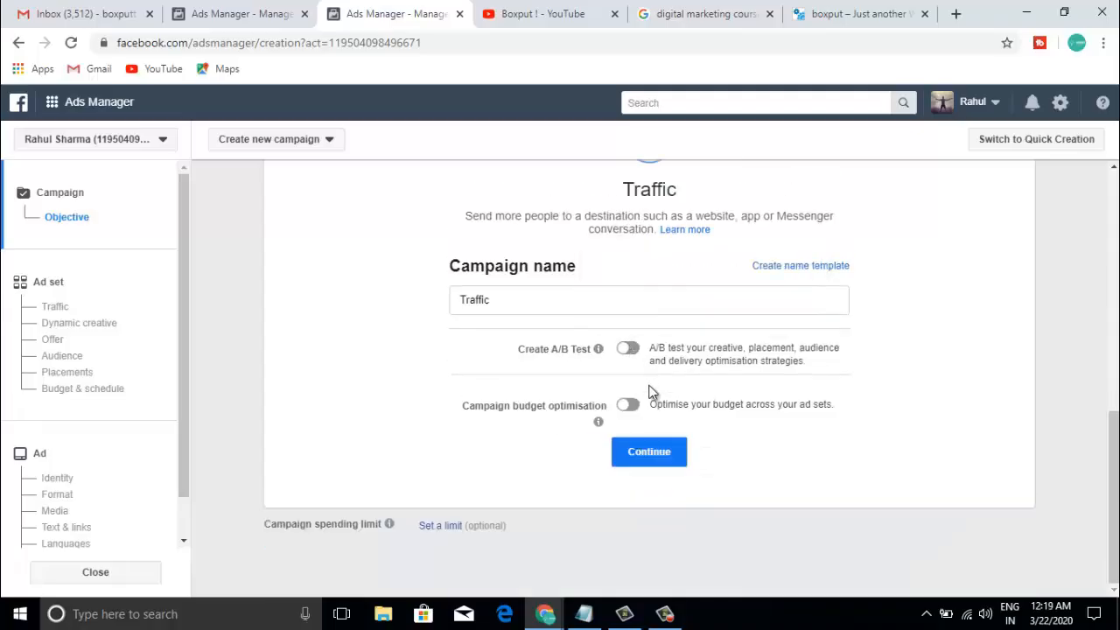
Name the campaign "Traffic - website boxputt" and continue to the ad set setup
{"action": "left_click", "coordinate": [520, 299]}
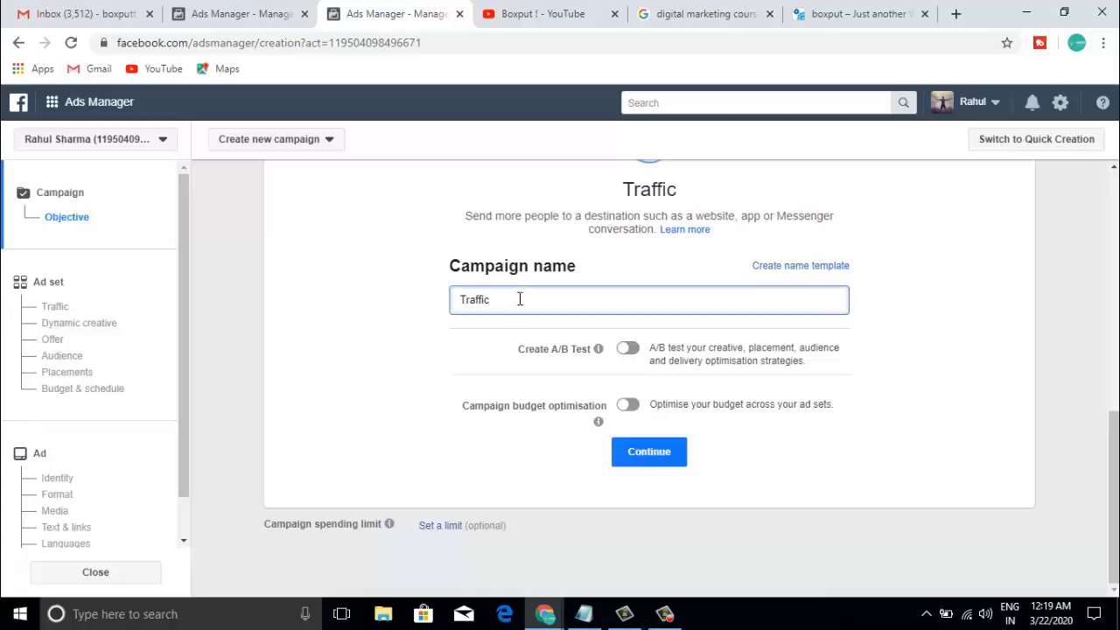
{"action": "type", "text": "- we"}
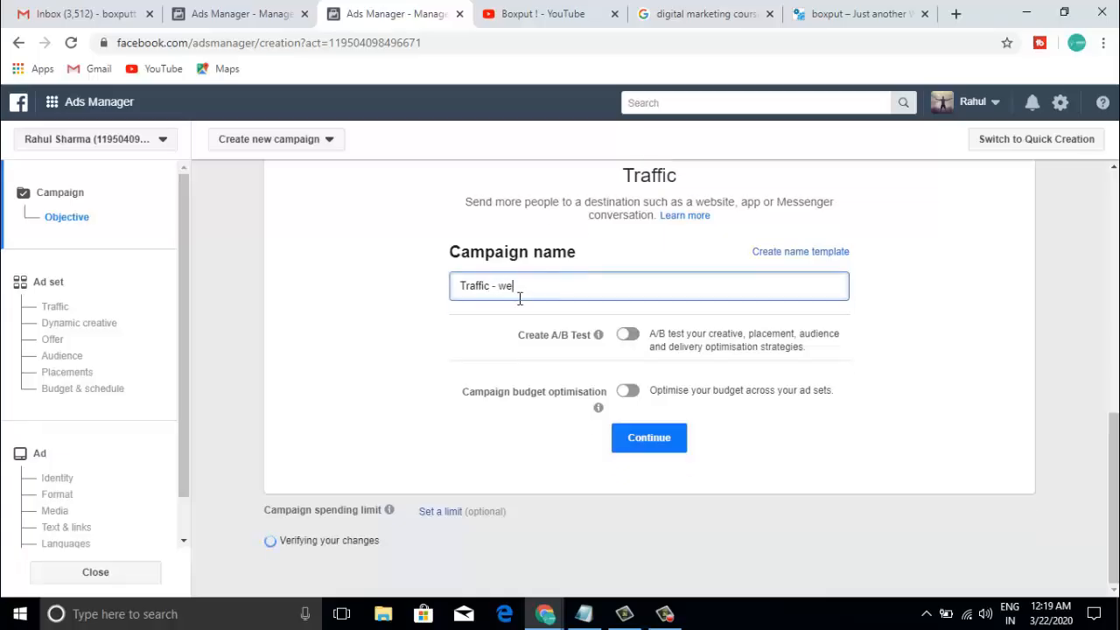
{"action": "type", "text": "bsite boxputt"}
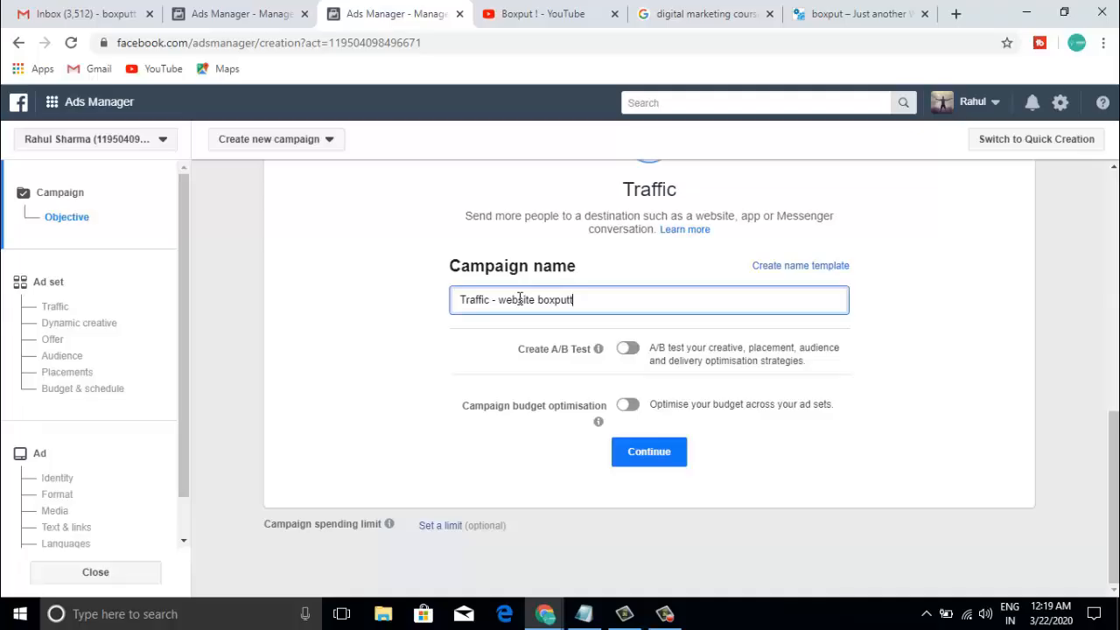
{"action": "left_click", "coordinate": [657, 455]}
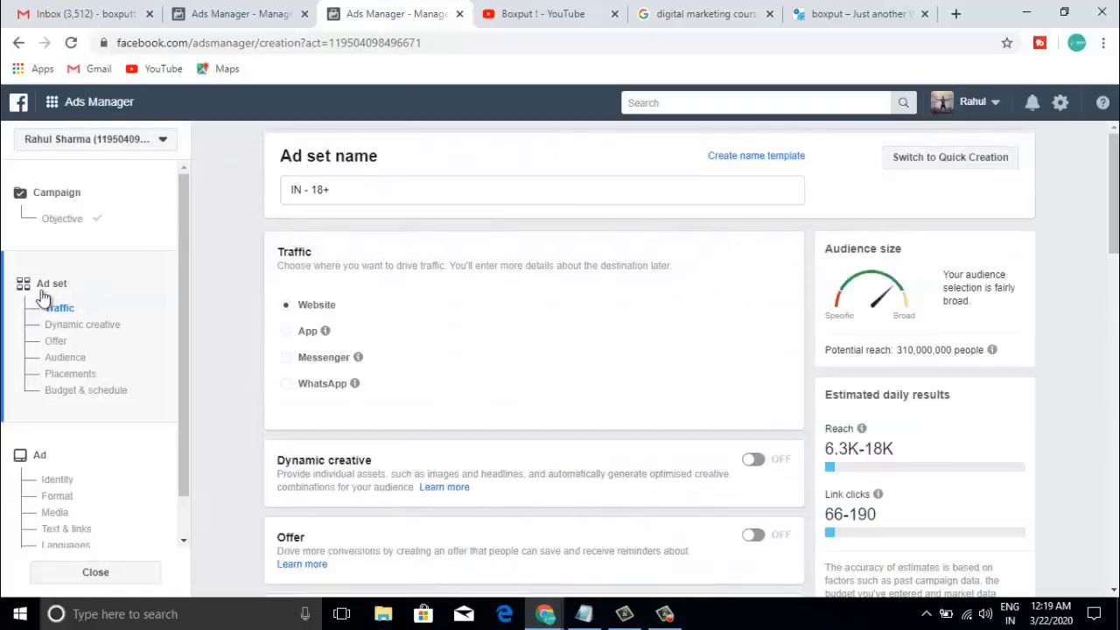
Rename the ad set as "IN - 18+ digital marketing course"
{"action": "left_click", "coordinate": [360, 196]}
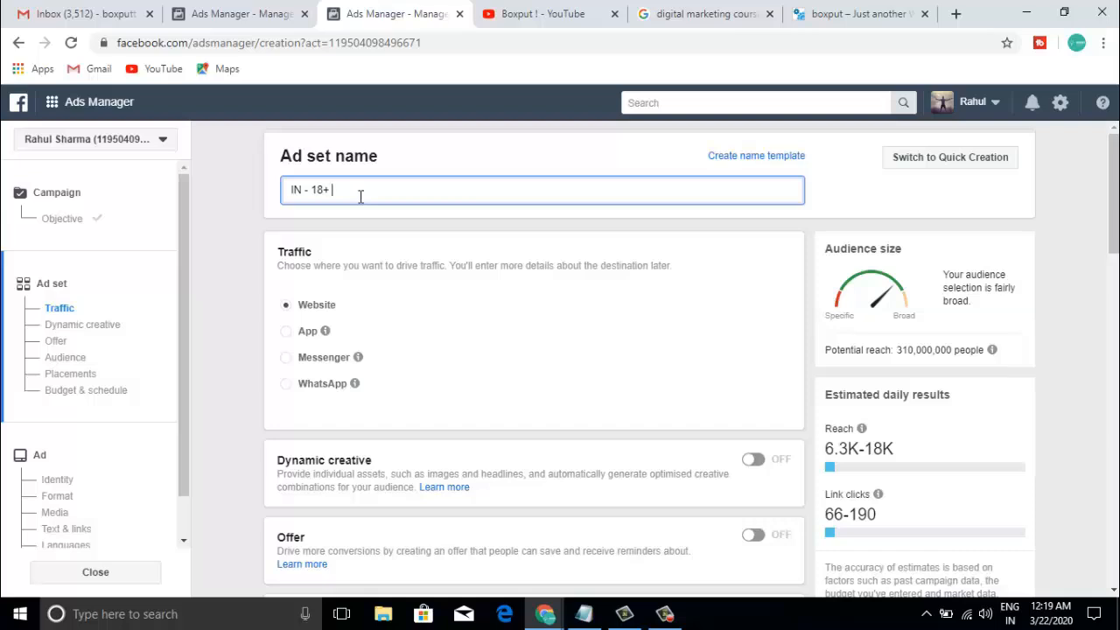
{"action": "type", "text": "digital marketing"}
{"action": "type", "text": "course"}
{"action": "left_click", "coordinate": [218, 343]}
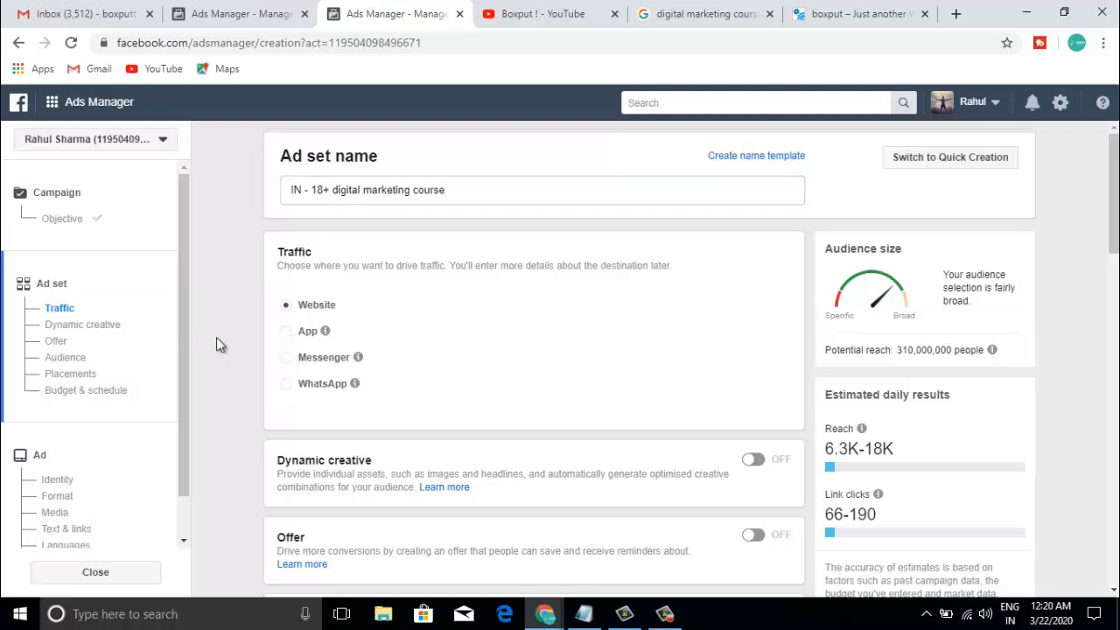
Enable dynamic creative for the ad set
{"action": "scroll", "coordinate": [217, 337], "scroll_direction": "down", "scroll_amount": 1}
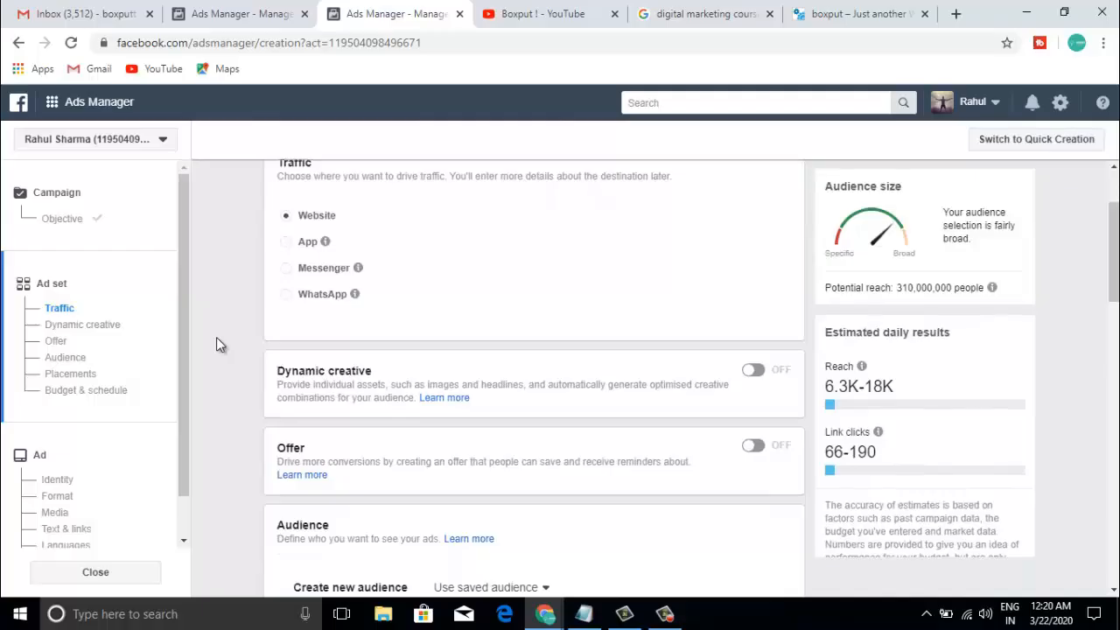
{"action": "scroll", "coordinate": [329, 246], "scroll_direction": "down", "scroll_amount": 2}
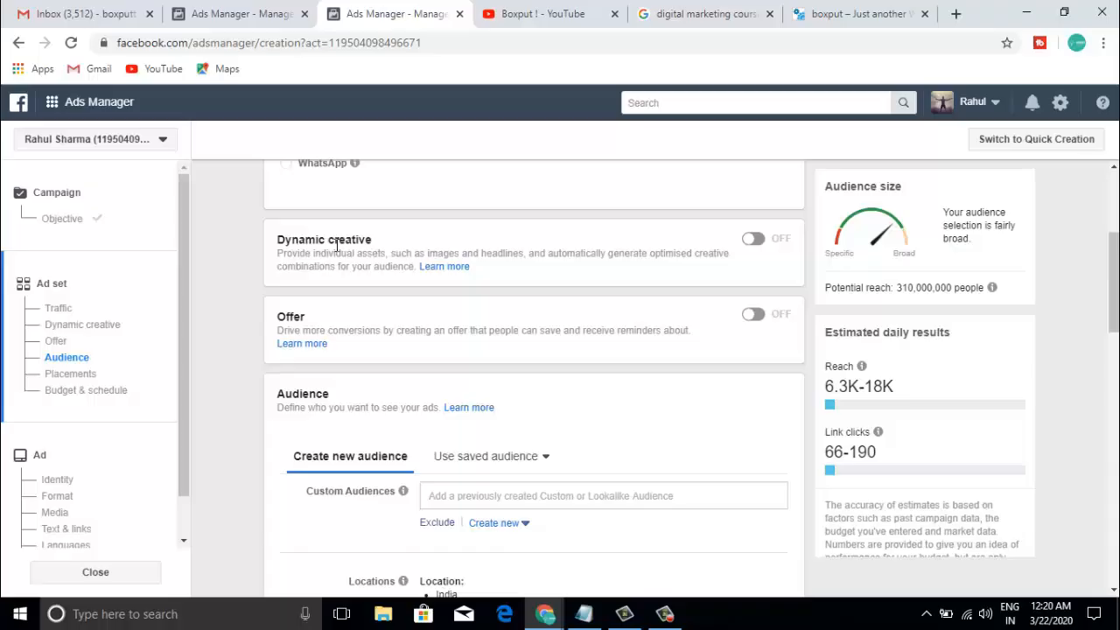
{"action": "left_click", "coordinate": [751, 242]}
{"action": "left_click", "coordinate": [738, 337]}
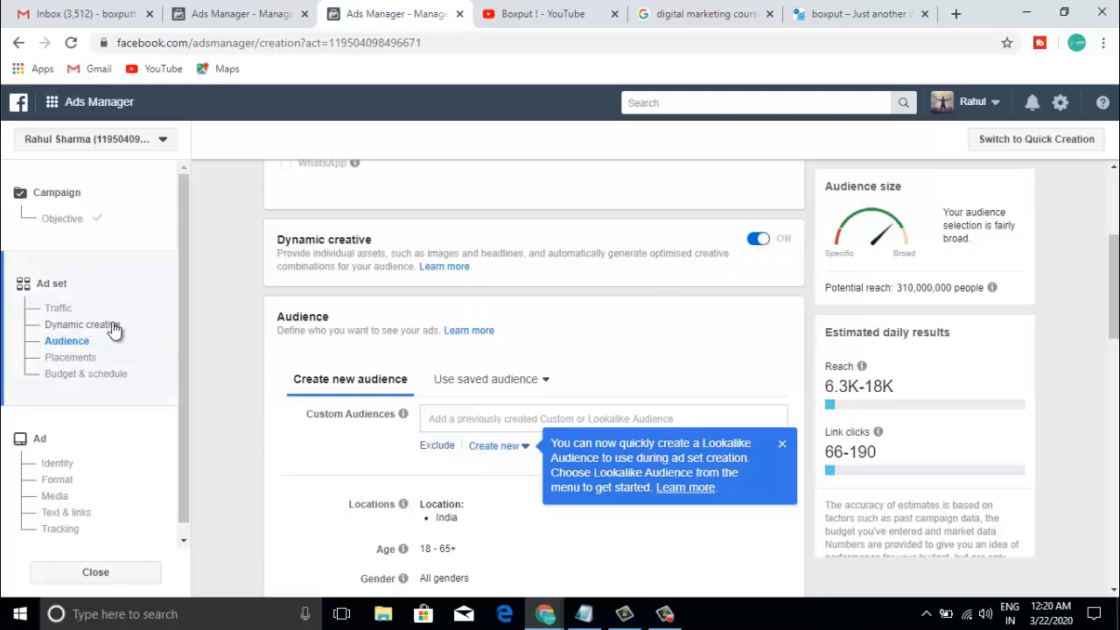
{"action": "left_click", "coordinate": [245, 300]}
Make the audience's age editable and set its location to the Laxmi Nagar, Delhi, India neighbourhood
{"action": "scroll", "coordinate": [245, 300], "scroll_direction": "down", "scroll_amount": 1}
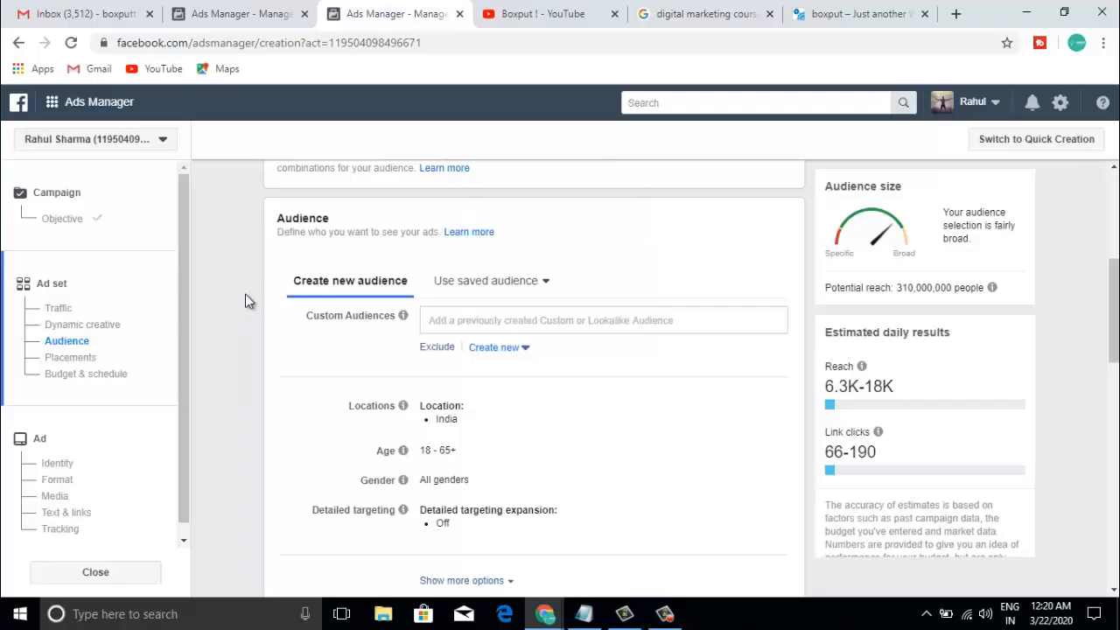
{"action": "scroll", "coordinate": [245, 295], "scroll_direction": "down", "scroll_amount": 1}
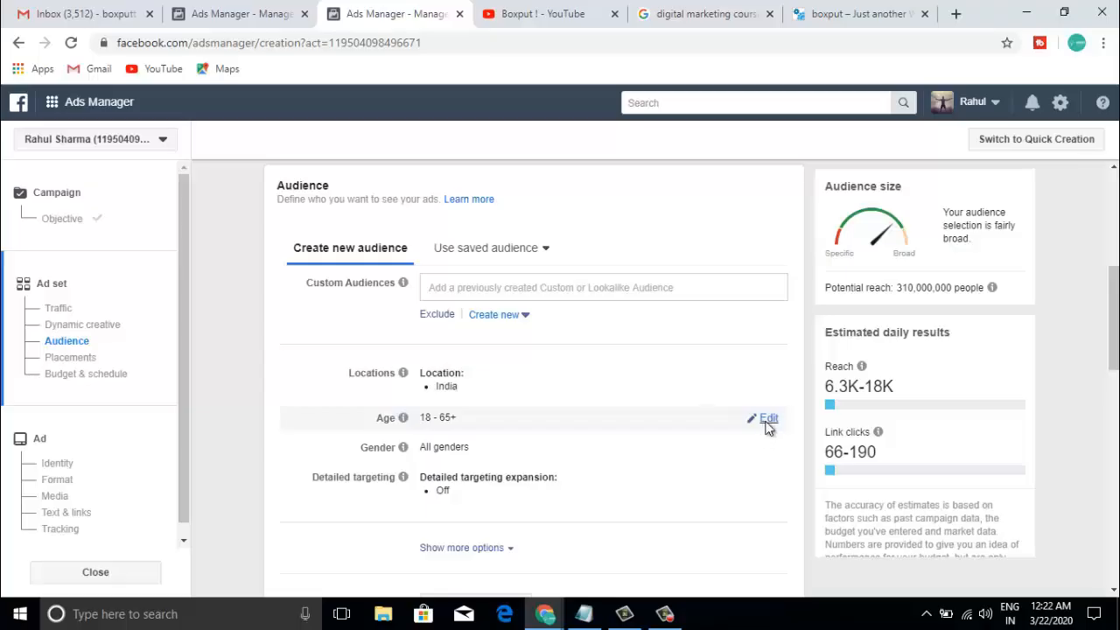
{"action": "left_click", "coordinate": [764, 424]}
{"action": "left_click", "coordinate": [770, 377]}
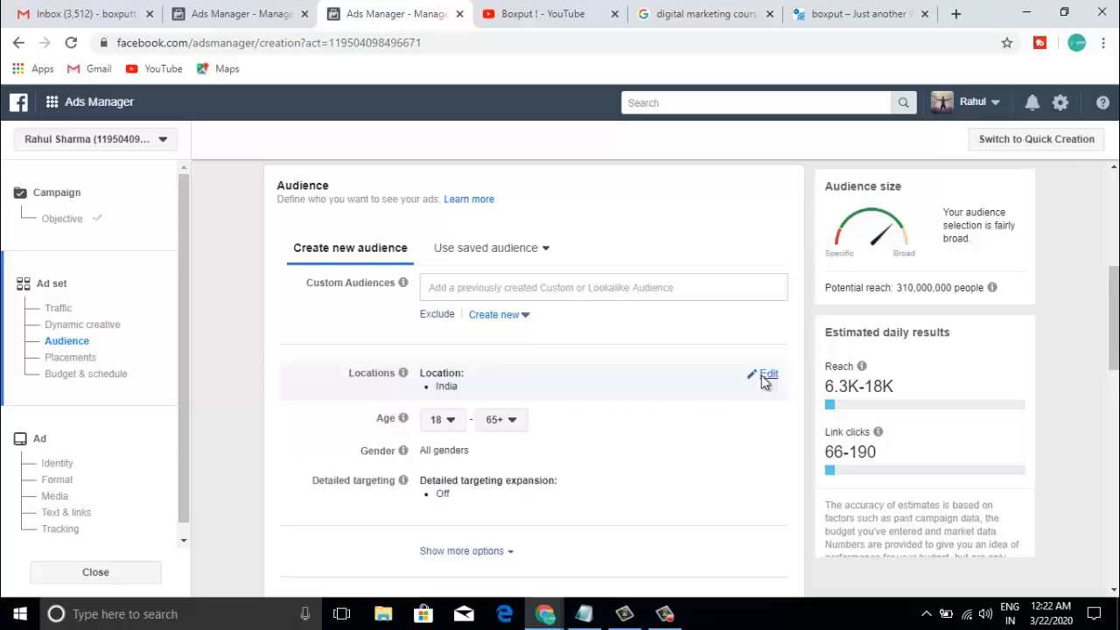
{"action": "left_click", "coordinate": [759, 373]}
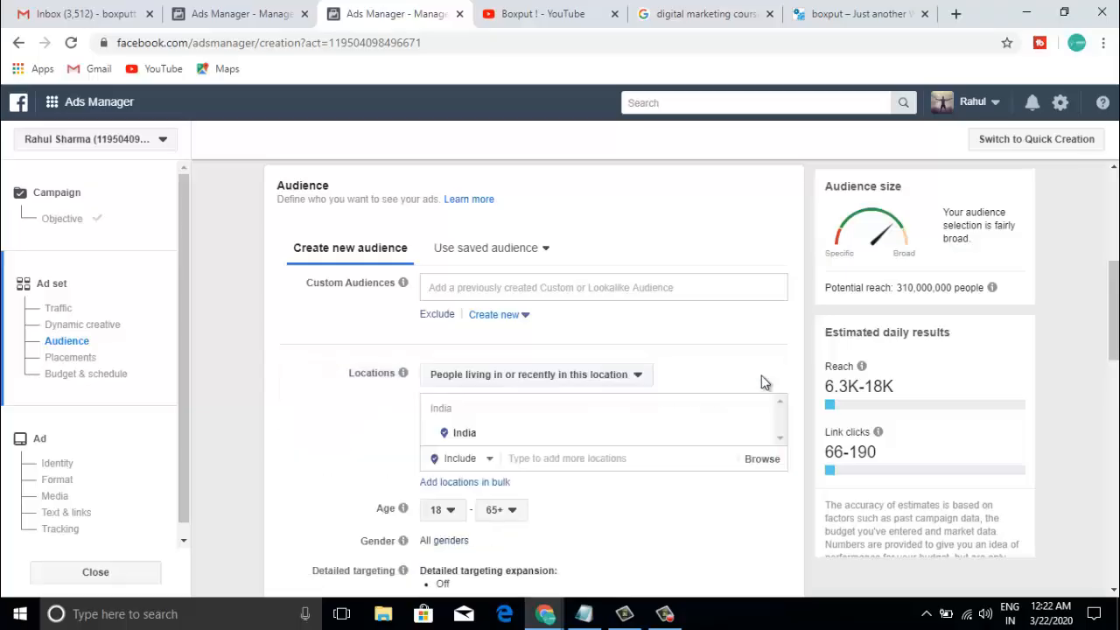
{"action": "left_click", "coordinate": [537, 457]}
{"action": "type", "text": "d"}
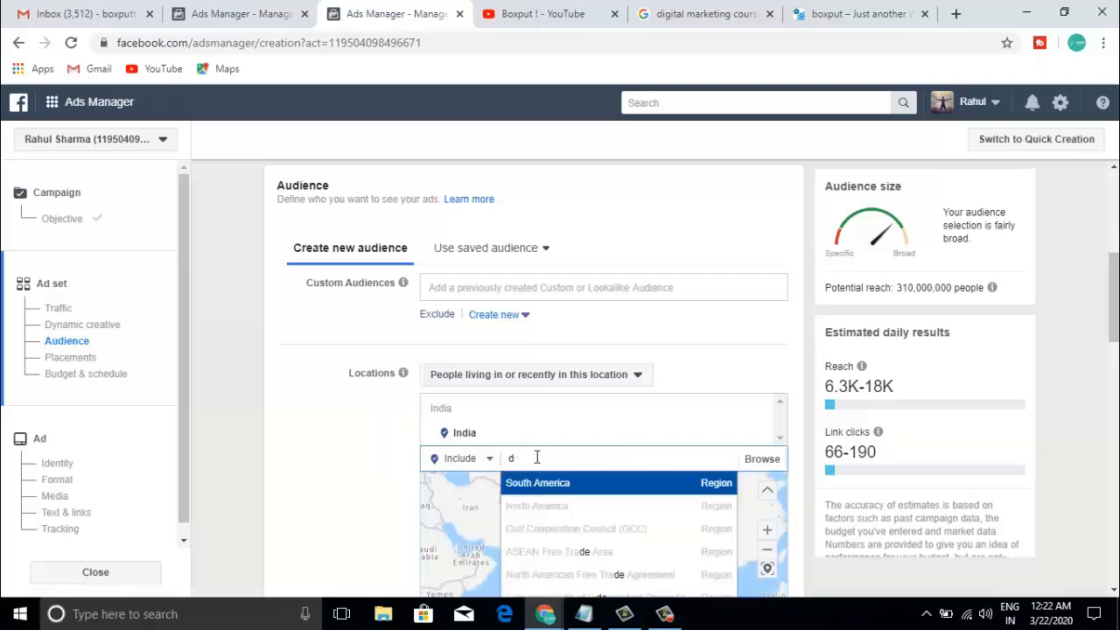
{"action": "key", "text": "BackSpace"}
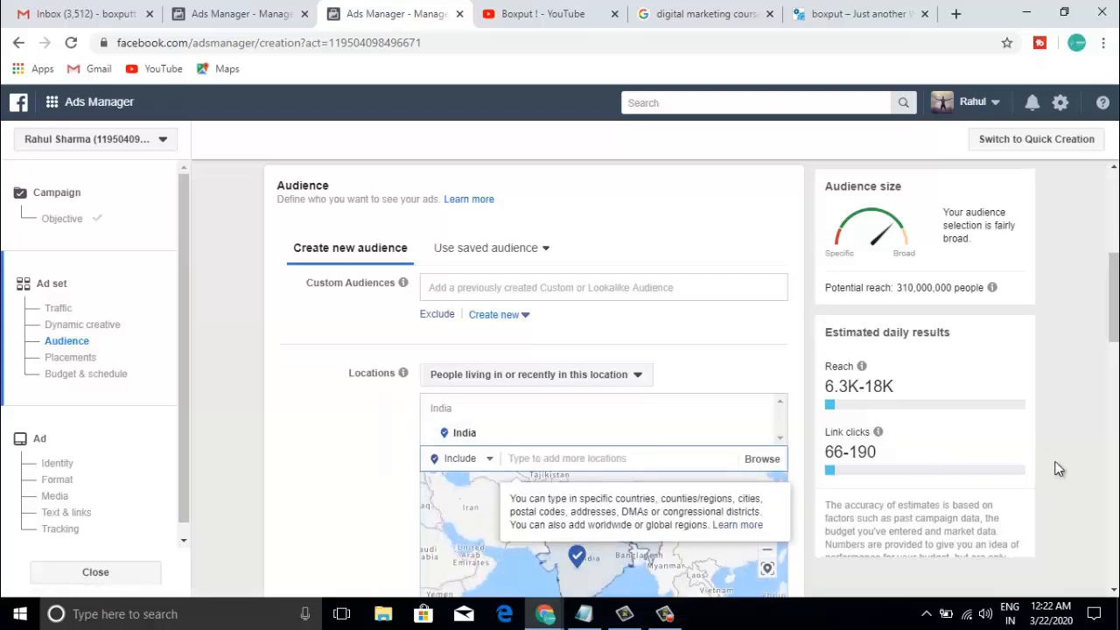
{"action": "scroll", "coordinate": [1057, 468], "scroll_direction": "down", "scroll_amount": 1}
{"action": "scroll", "coordinate": [1056, 468], "scroll_direction": "down", "scroll_amount": 1}
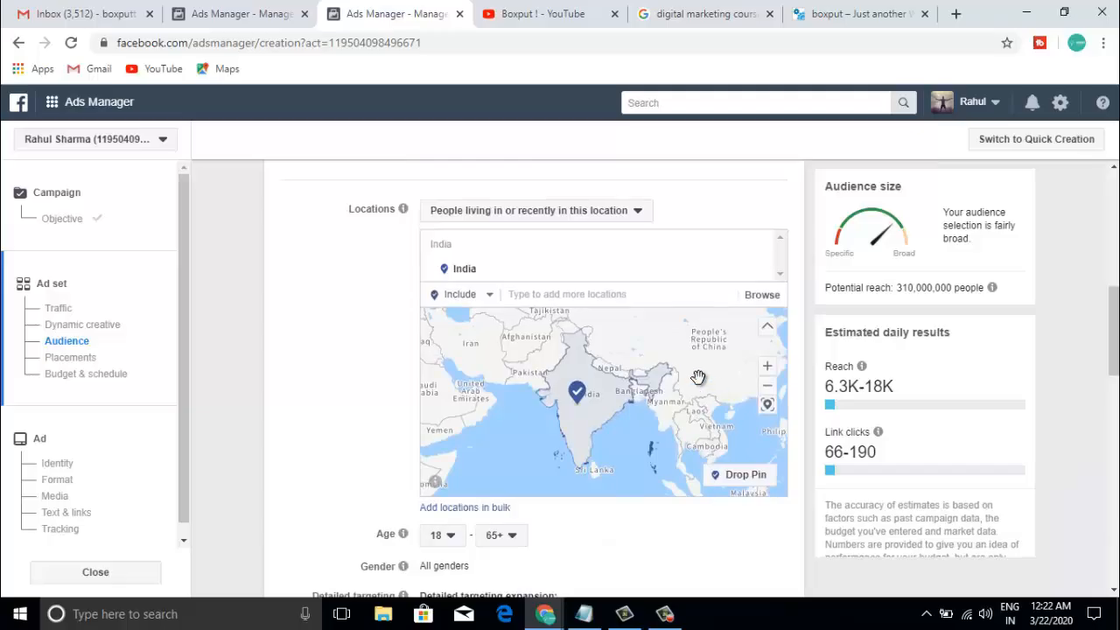
{"action": "left_click", "coordinate": [548, 297]}
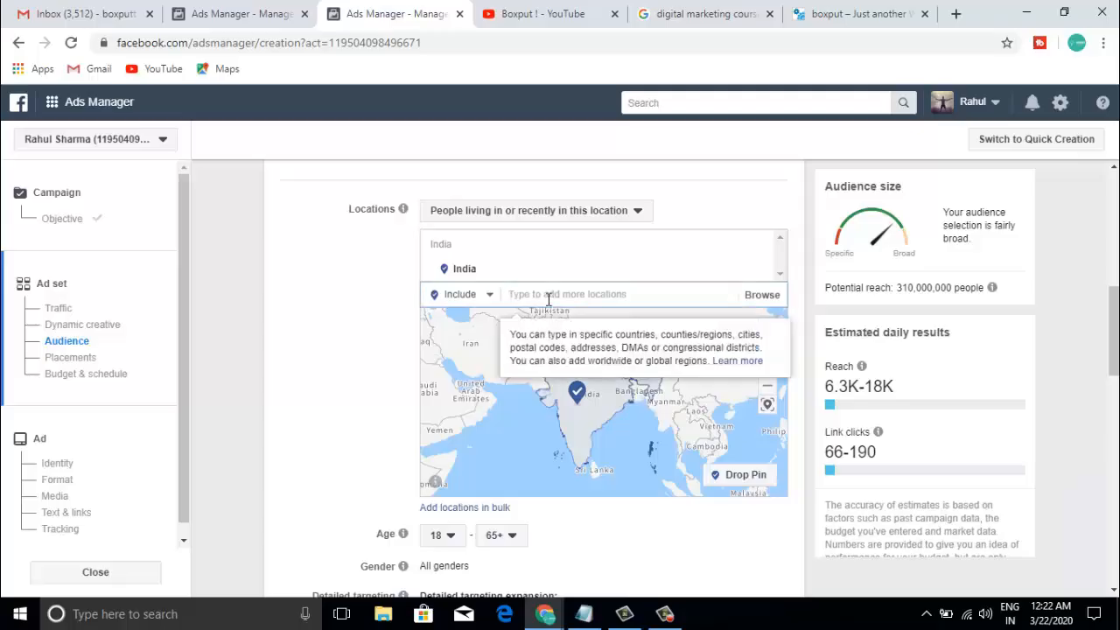
{"action": "type", "text": "laxmi"}
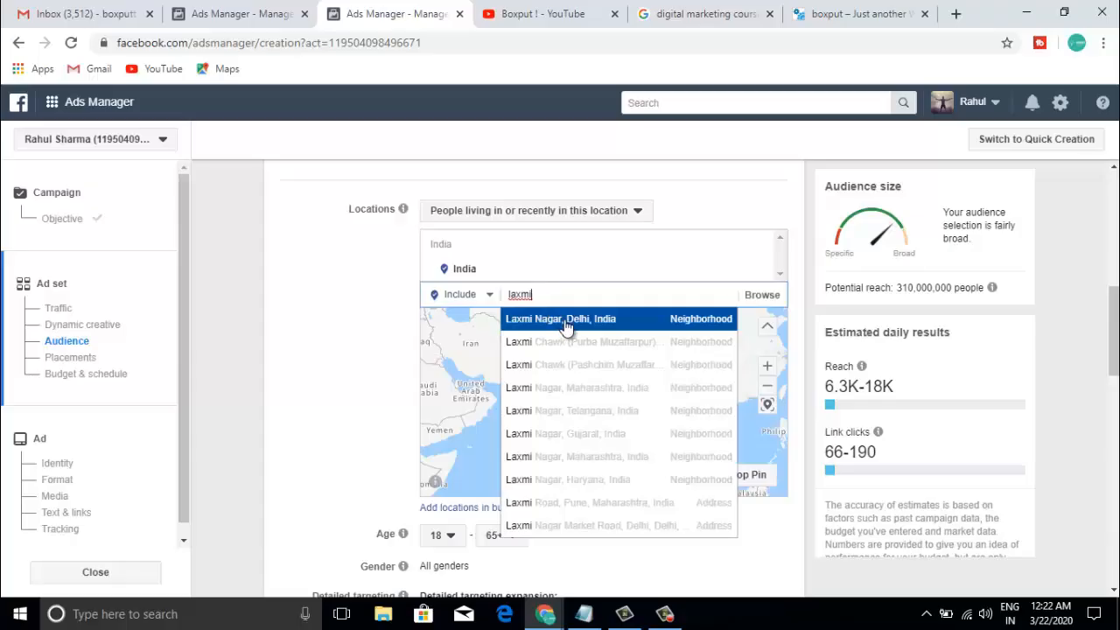
{"action": "left_click", "coordinate": [564, 321]}
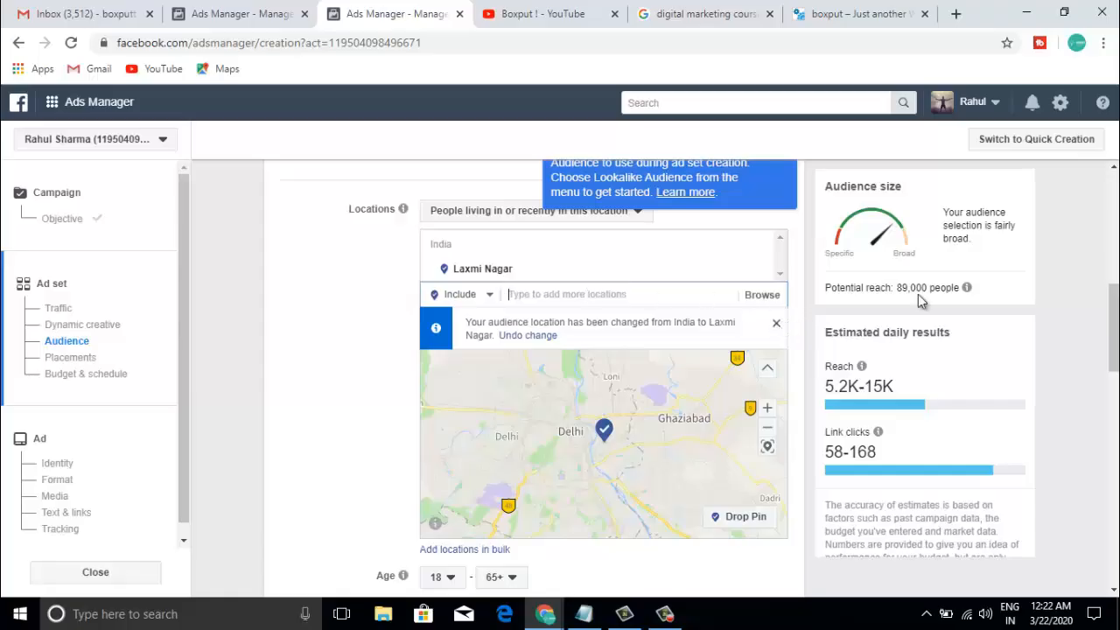
Set the audience's age range to 18–45 and make the gender selection editable
{"action": "scroll", "coordinate": [525, 394], "scroll_direction": "down", "scroll_amount": 1}
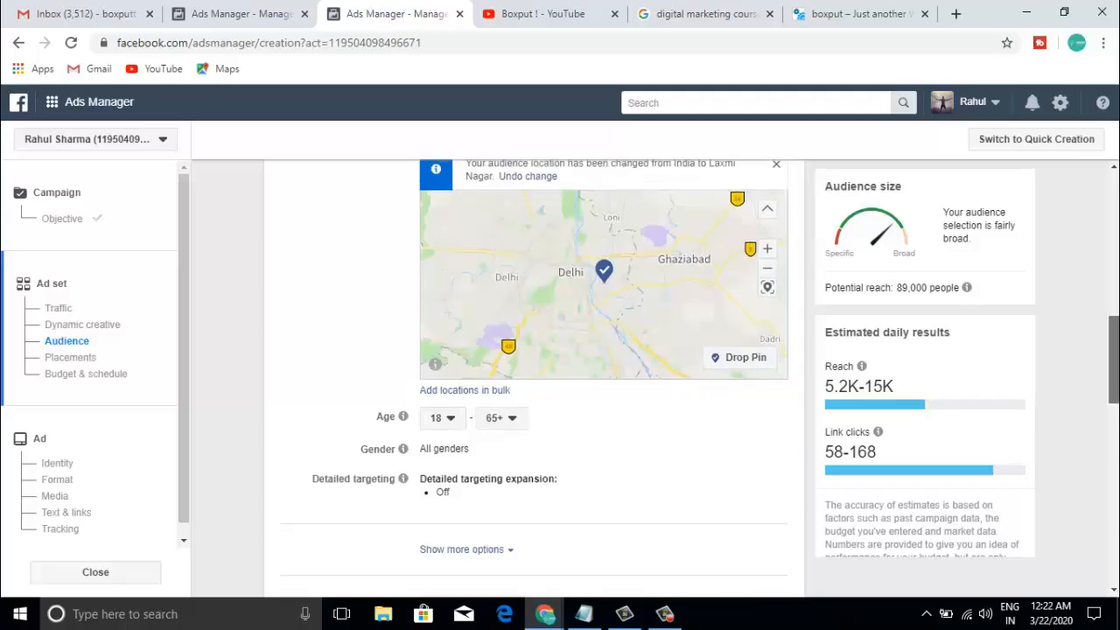
{"action": "left_click", "coordinate": [449, 396]}
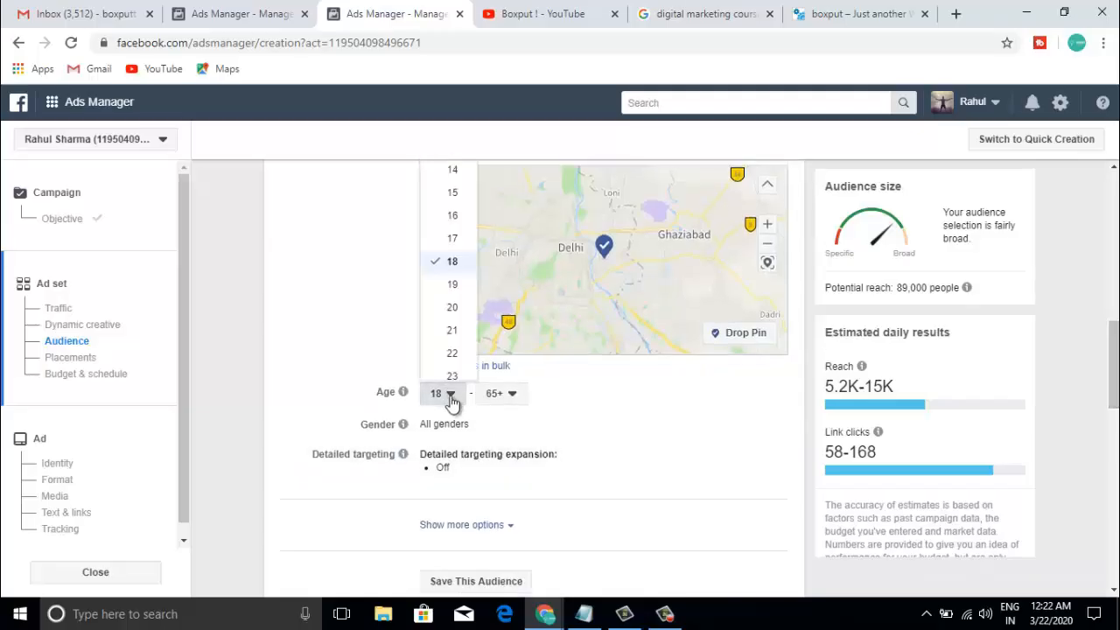
{"action": "left_click", "coordinate": [449, 398]}
{"action": "left_click", "coordinate": [509, 394]}
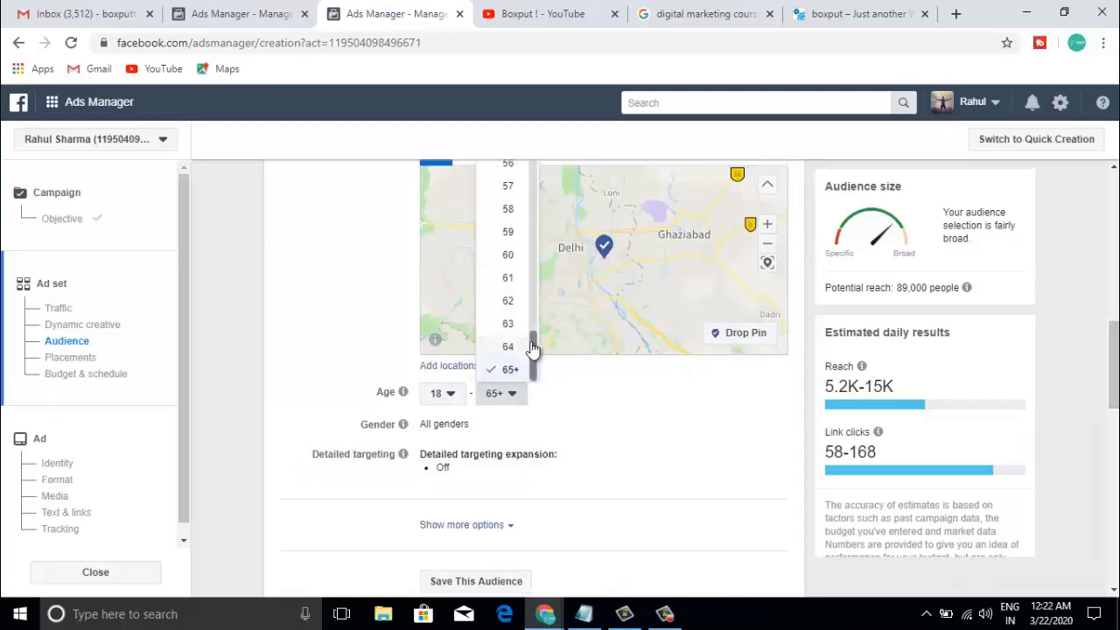
{"action": "left_click_drag", "start_coordinate": [531, 350], "coordinate": [550, 238]}
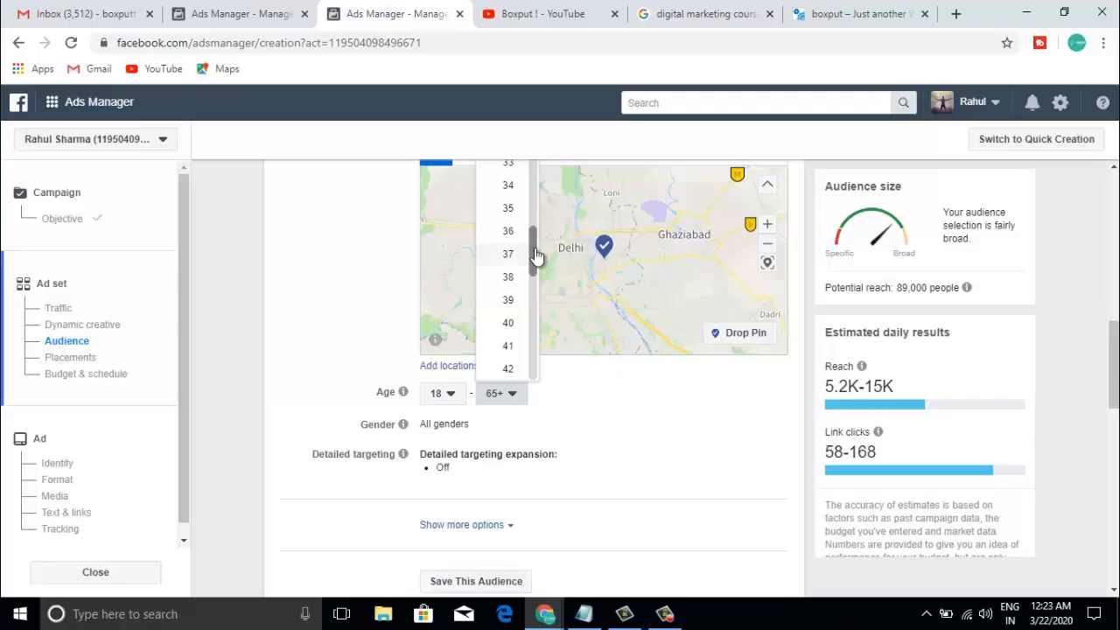
{"action": "left_click_drag", "start_coordinate": [536, 254], "coordinate": [533, 303]}
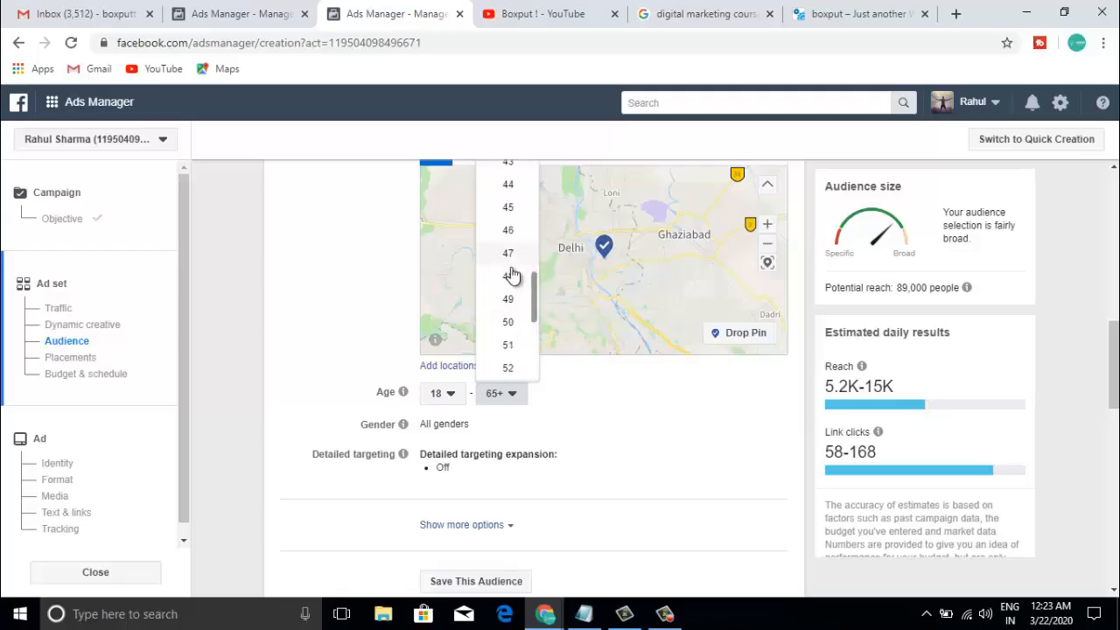
{"action": "left_click", "coordinate": [511, 208]}
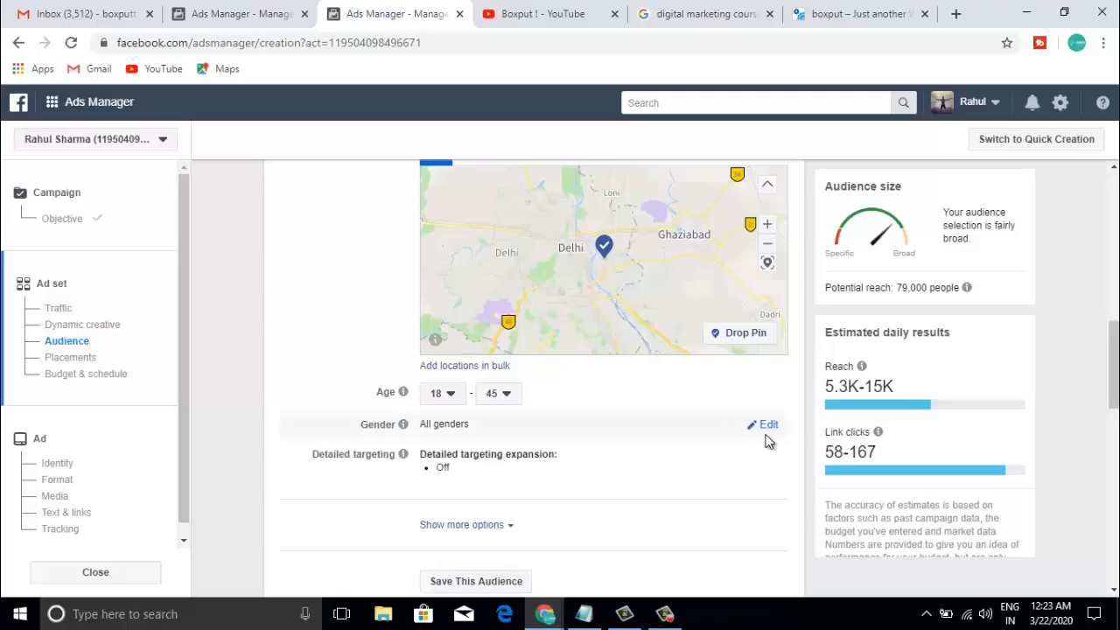
{"action": "left_click", "coordinate": [762, 427]}
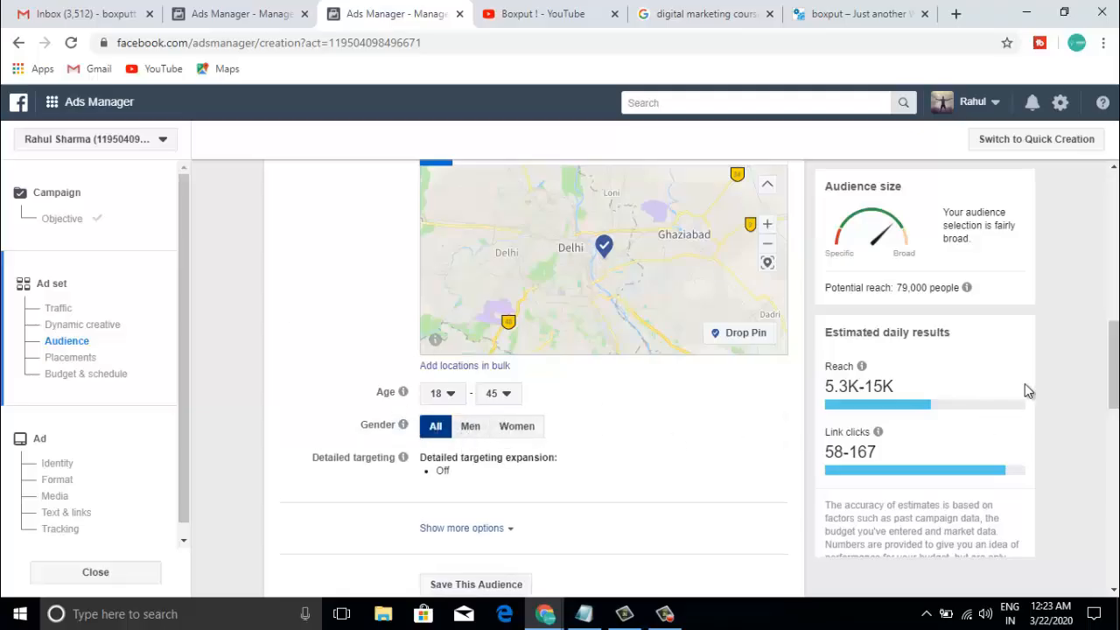
Restrict the location targeting to "People living in this location" and view the include and exclude choices for added locations
{"action": "scroll", "coordinate": [1024, 383], "scroll_direction": "up", "scroll_amount": 2}
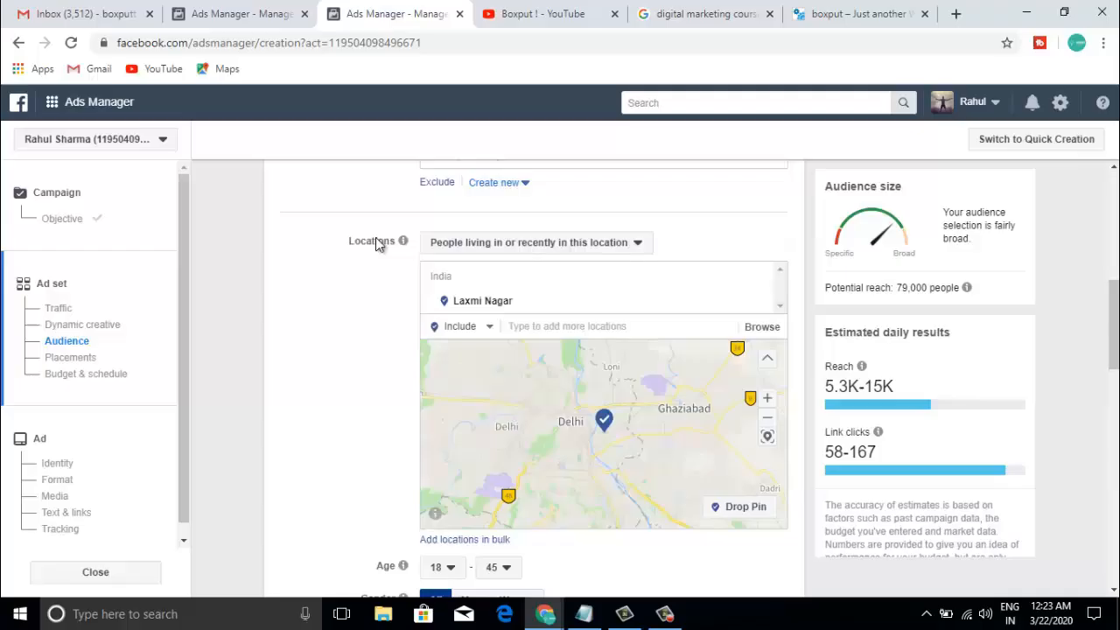
{"action": "left_click", "coordinate": [492, 250]}
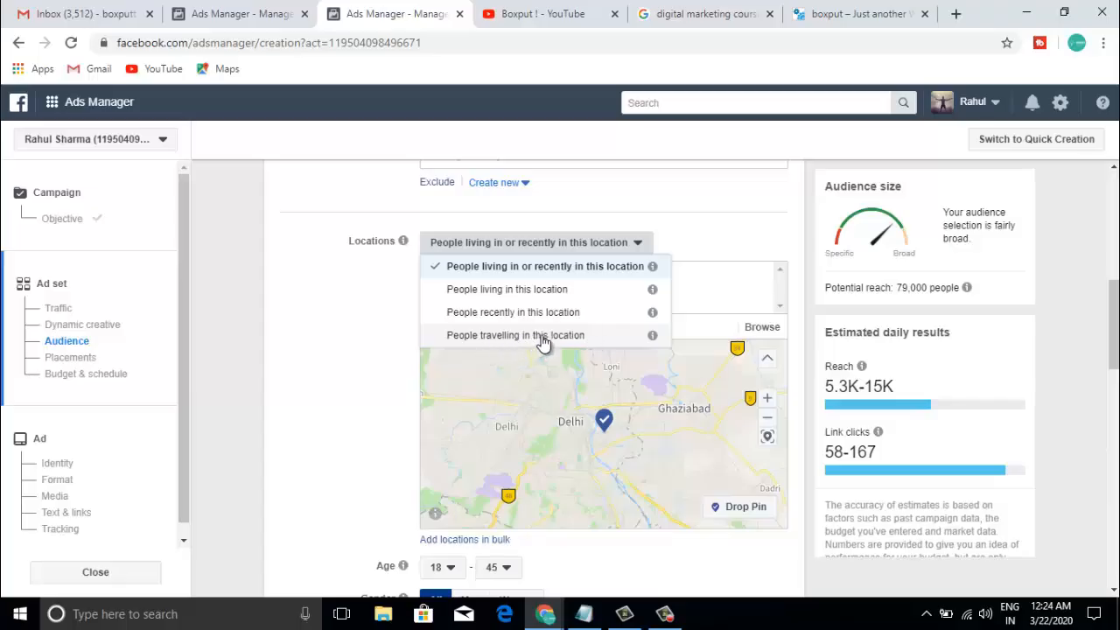
{"action": "left_click", "coordinate": [495, 296]}
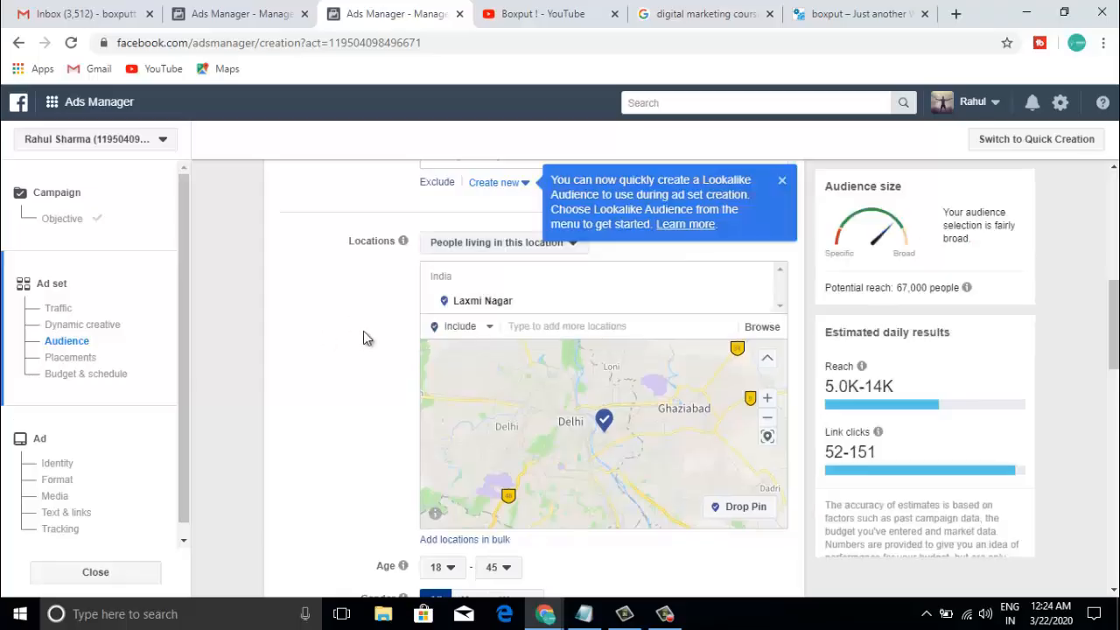
{"action": "scroll", "coordinate": [363, 331], "scroll_direction": "down", "scroll_amount": 2}
{"action": "left_click", "coordinate": [481, 230]}
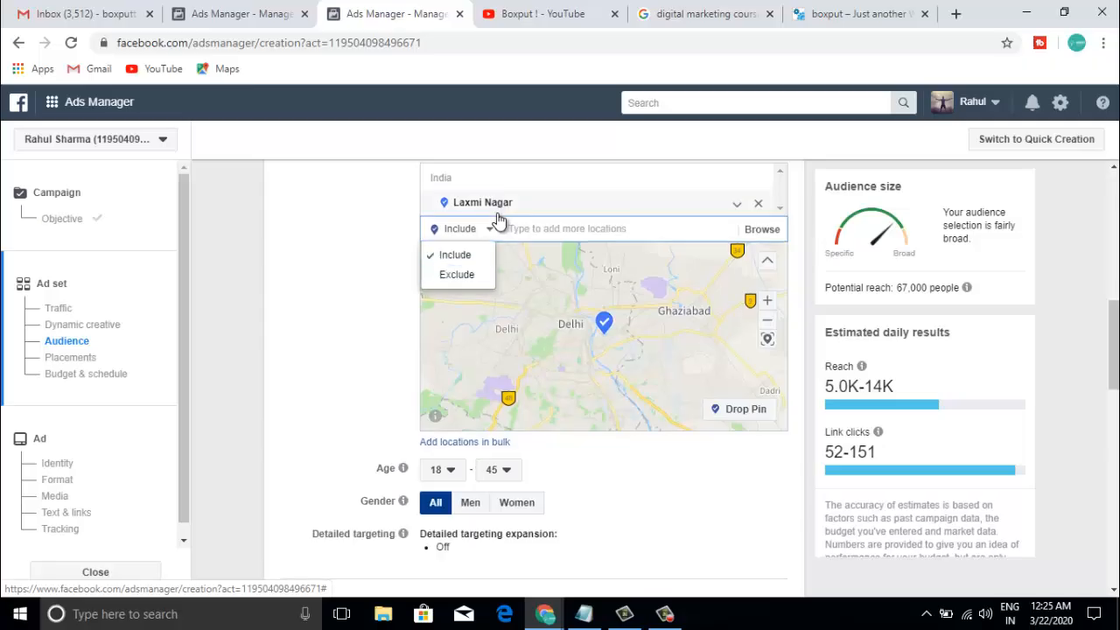
{"action": "left_click", "coordinate": [489, 230]}
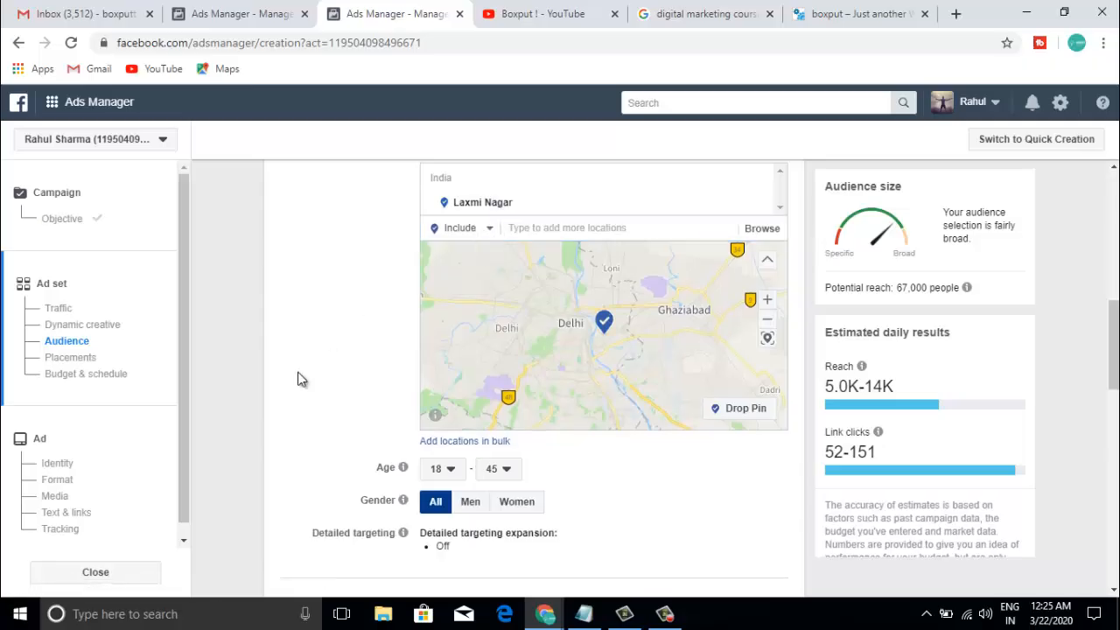
Try the "Digital marketing" interest in the audience's detailed targeting and remove it again
{"action": "scroll", "coordinate": [298, 379], "scroll_direction": "down", "scroll_amount": 3}
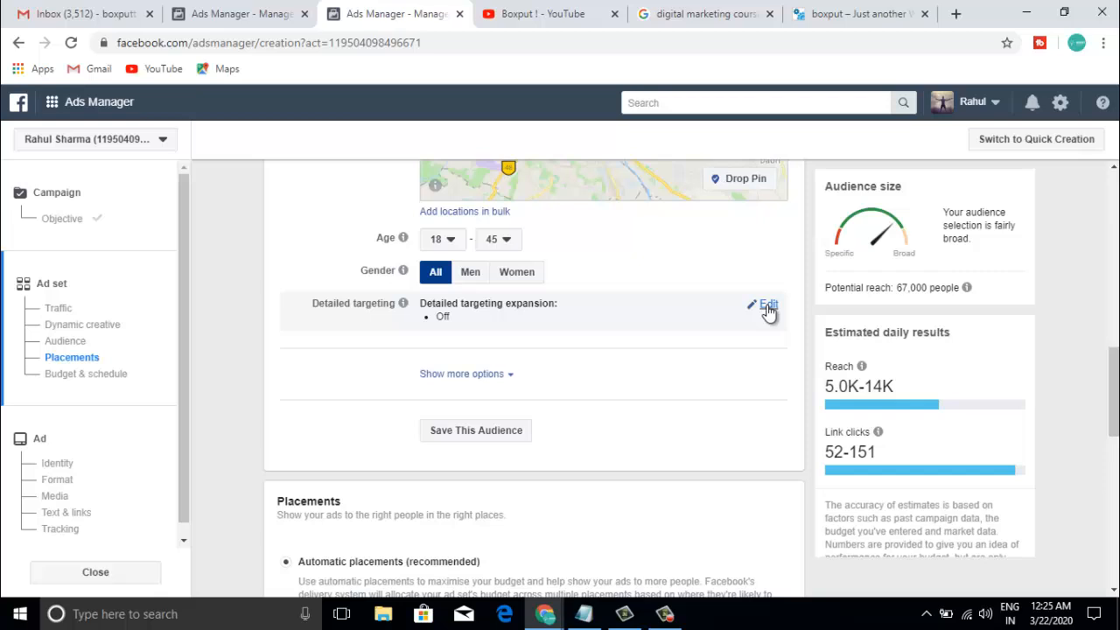
{"action": "left_click", "coordinate": [768, 306]}
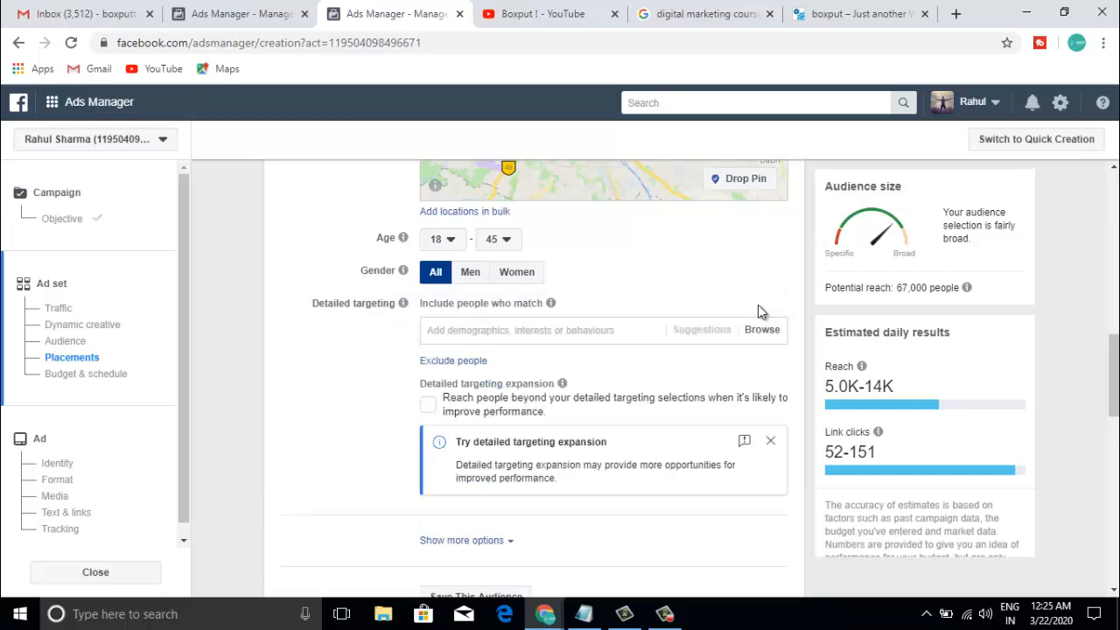
{"action": "left_click", "coordinate": [597, 329]}
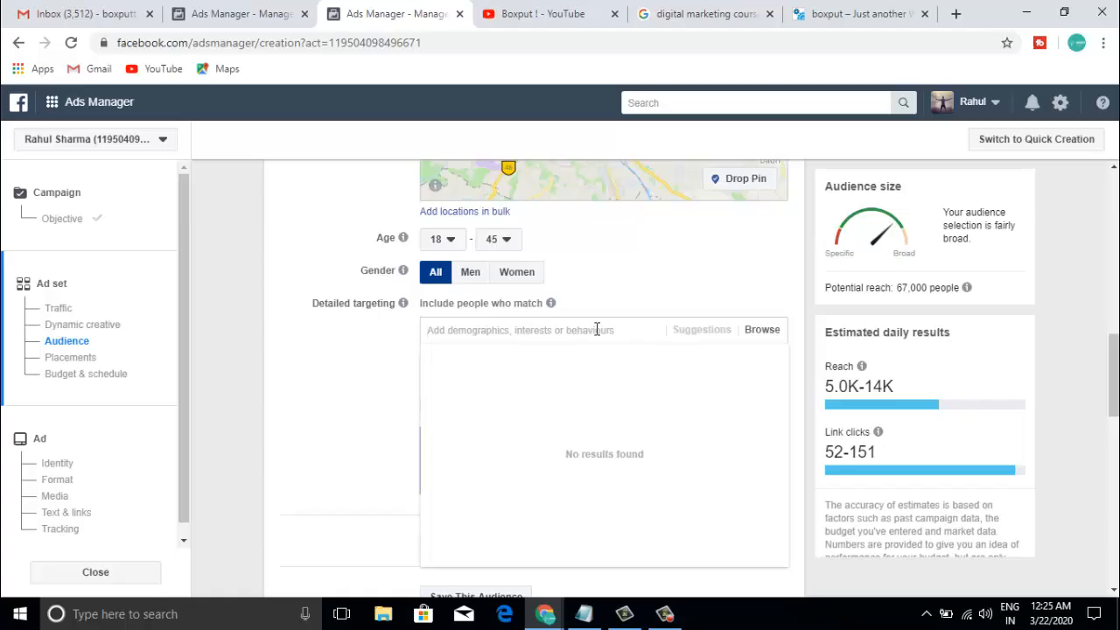
{"action": "type", "text": "digita"}
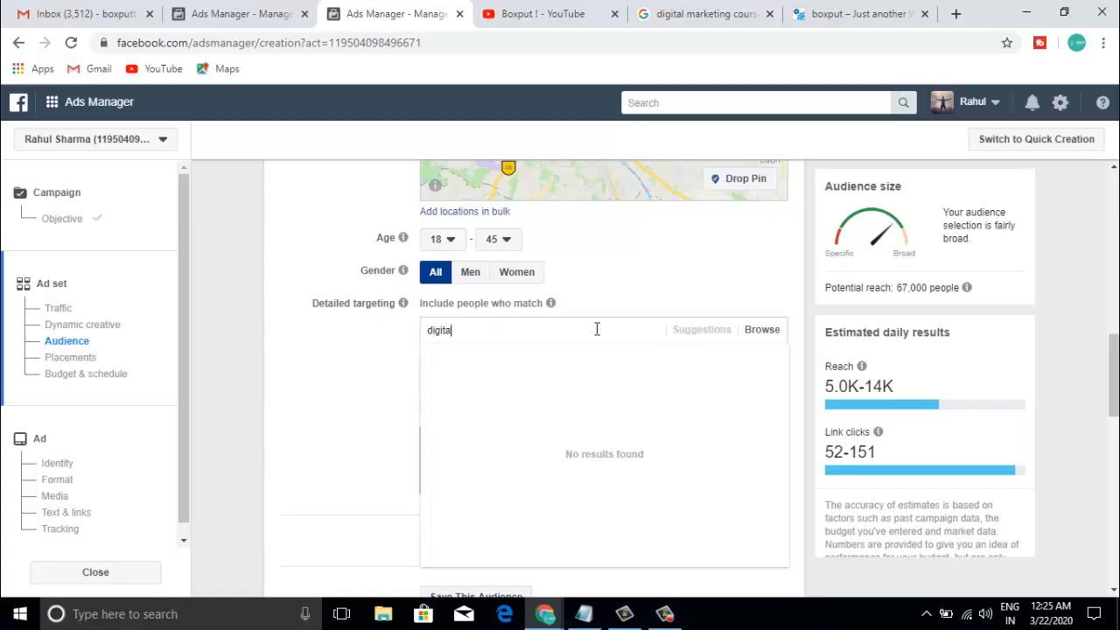
{"action": "type", "text": "l marketing"}
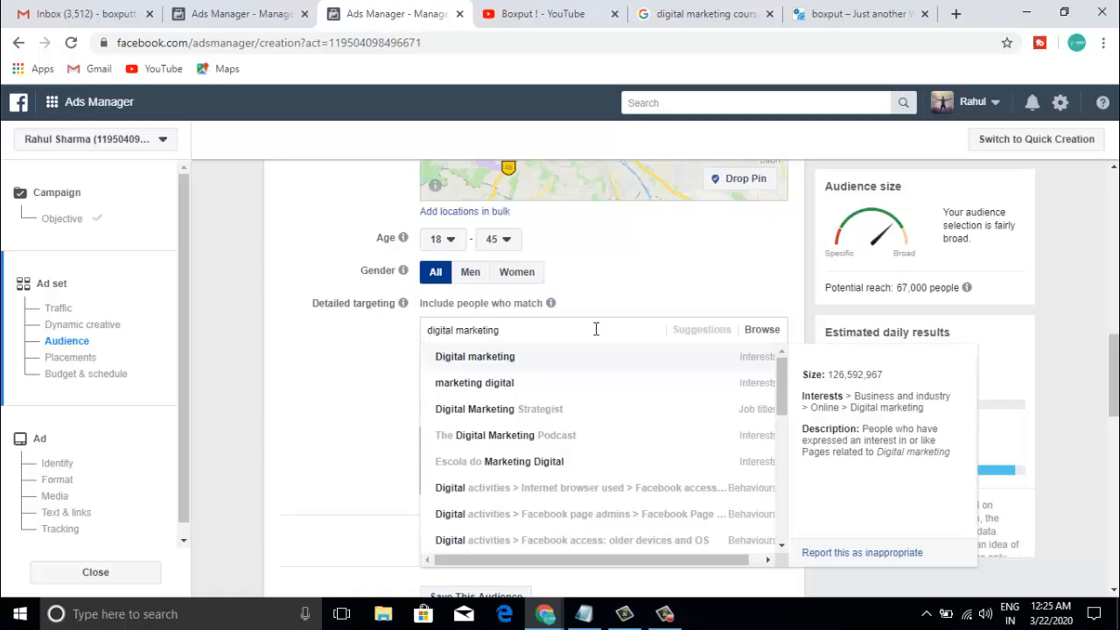
{"action": "left_click", "coordinate": [517, 361]}
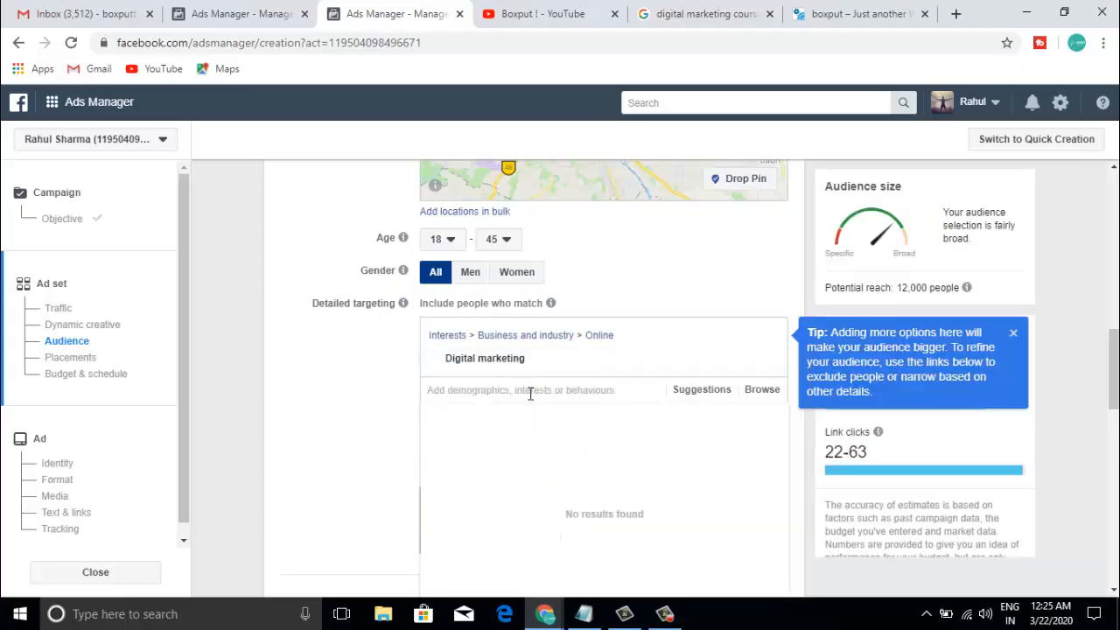
{"action": "mouse_move", "coordinate": [684, 365]}
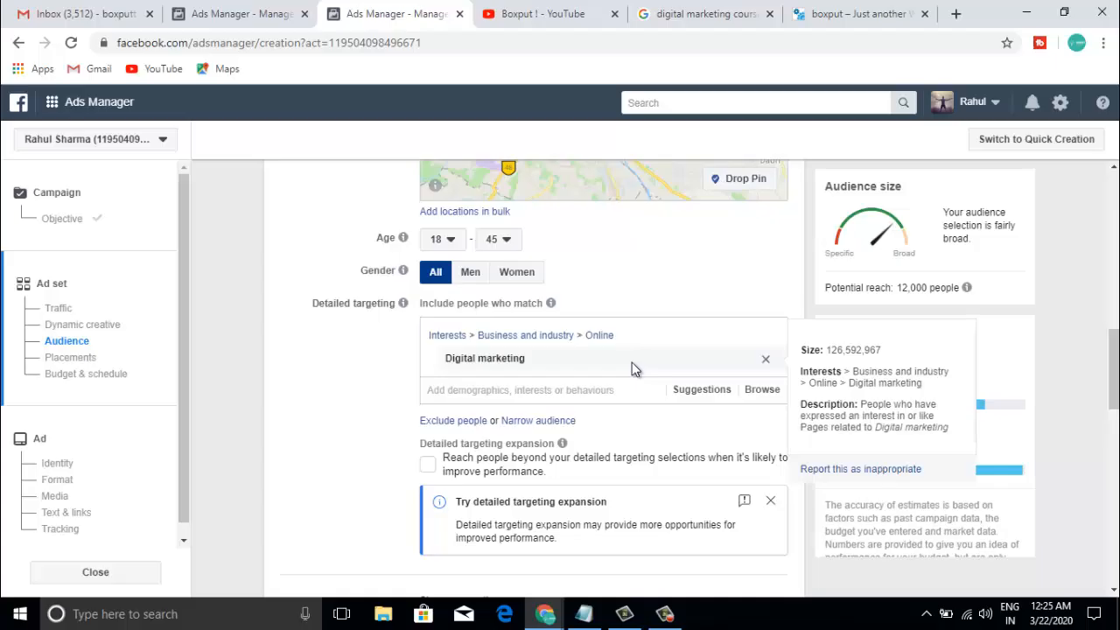
{"action": "left_click", "coordinate": [765, 359]}
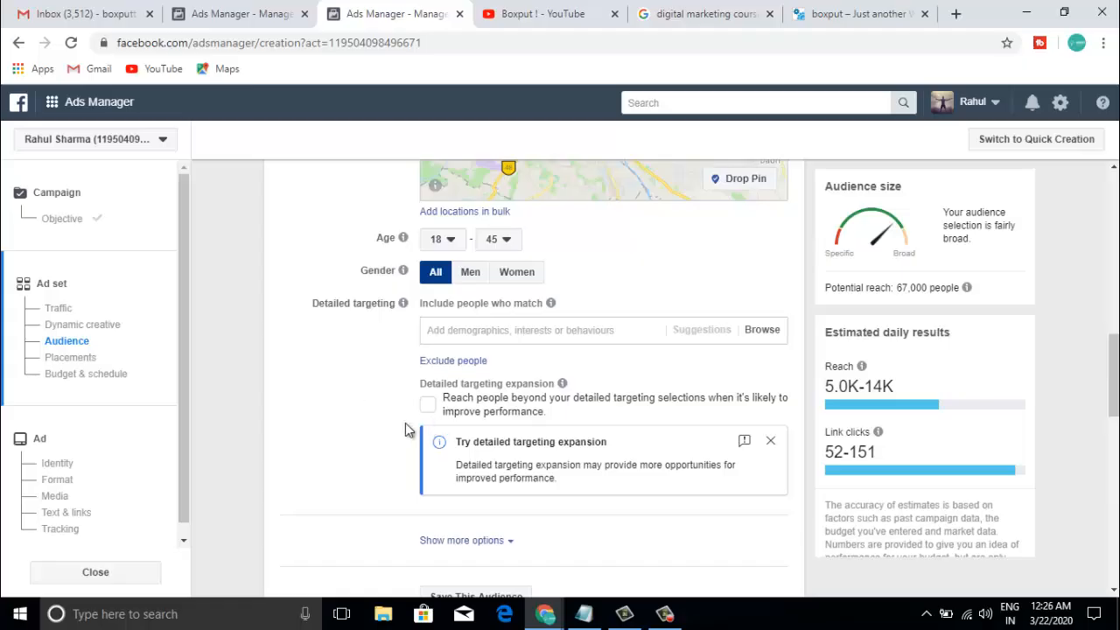
Review the audience settings, including custom audiences, location, age, gender, detailed targeting and the saved-audience options
{"action": "scroll", "coordinate": [377, 420], "scroll_direction": "up", "scroll_amount": 4}
{"action": "scroll", "coordinate": [375, 421], "scroll_direction": "up", "scroll_amount": 1}
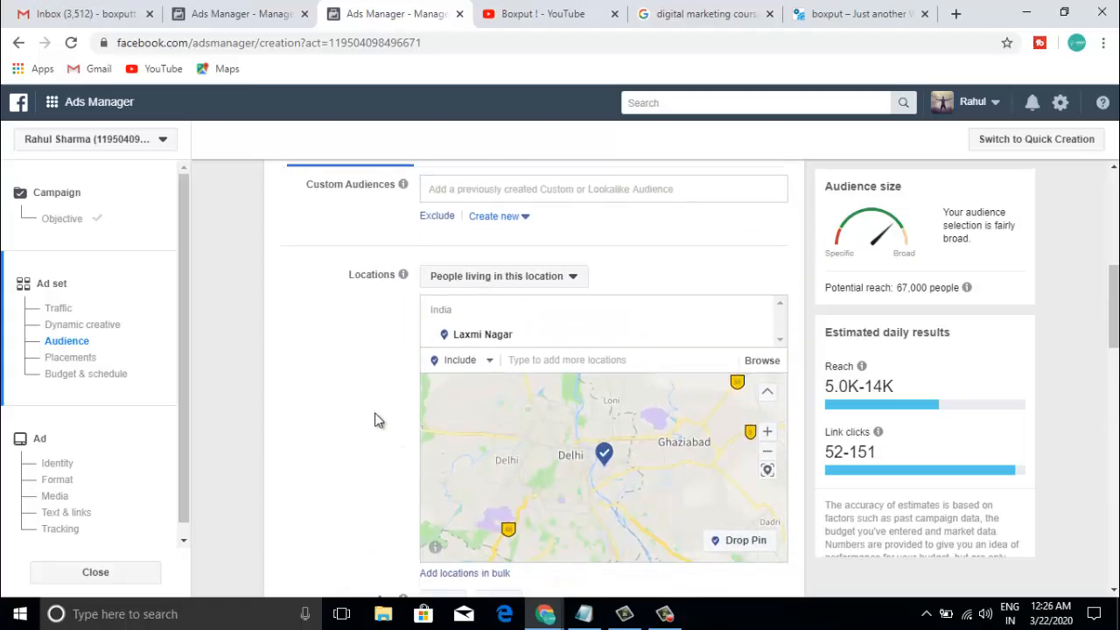
{"action": "scroll", "coordinate": [374, 421], "scroll_direction": "down", "scroll_amount": 6}
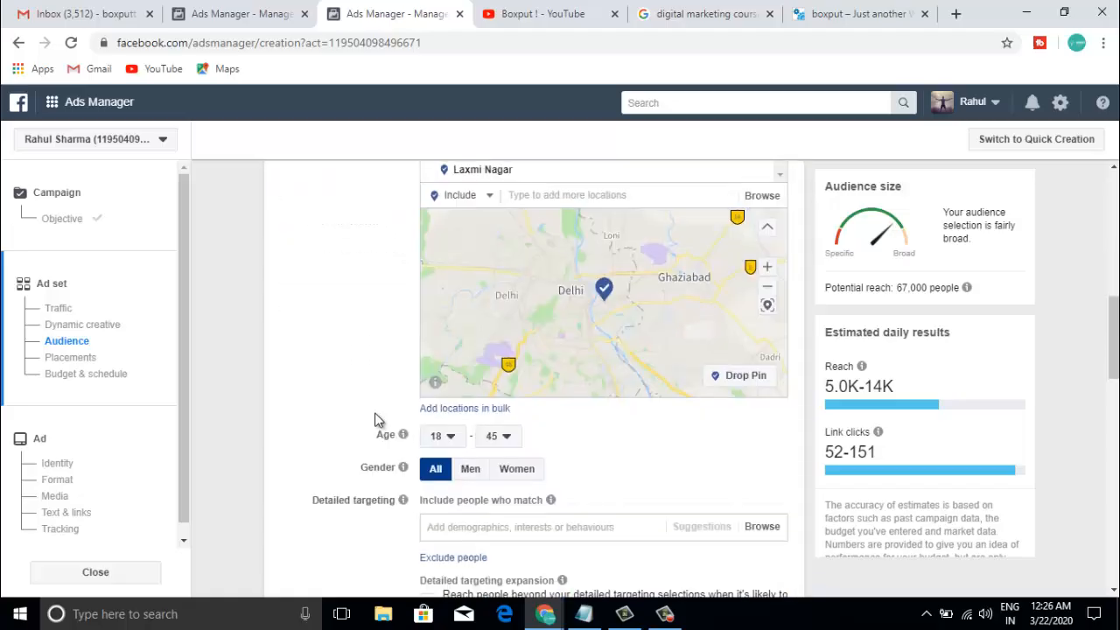
{"action": "scroll", "coordinate": [375, 421], "scroll_direction": "down", "scroll_amount": 1}
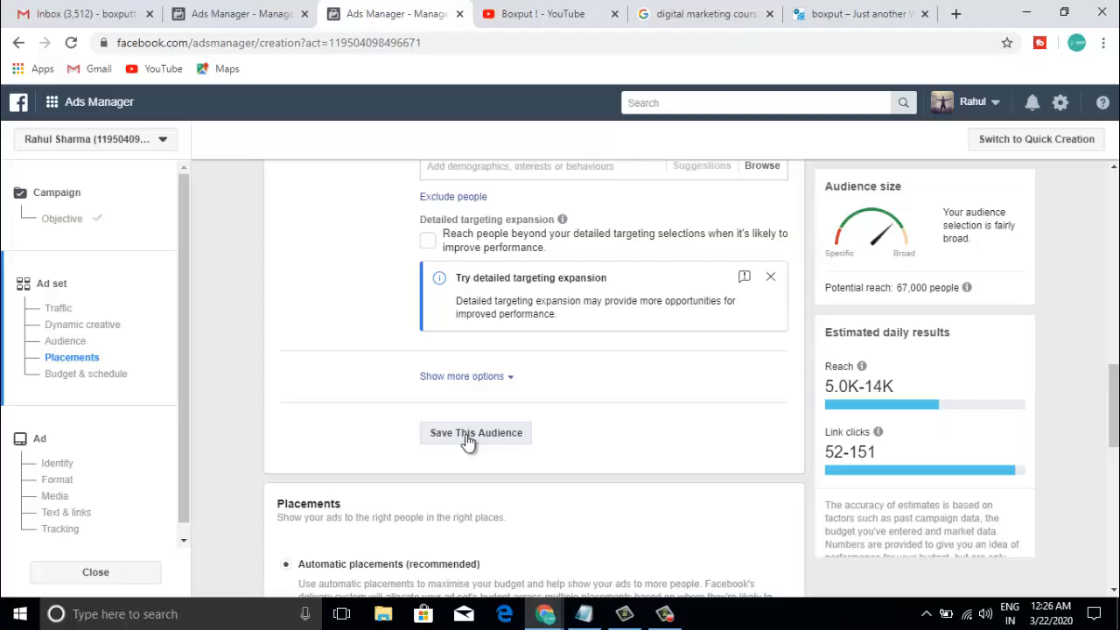
{"action": "scroll", "coordinate": [465, 434], "scroll_direction": "up", "scroll_amount": 5}
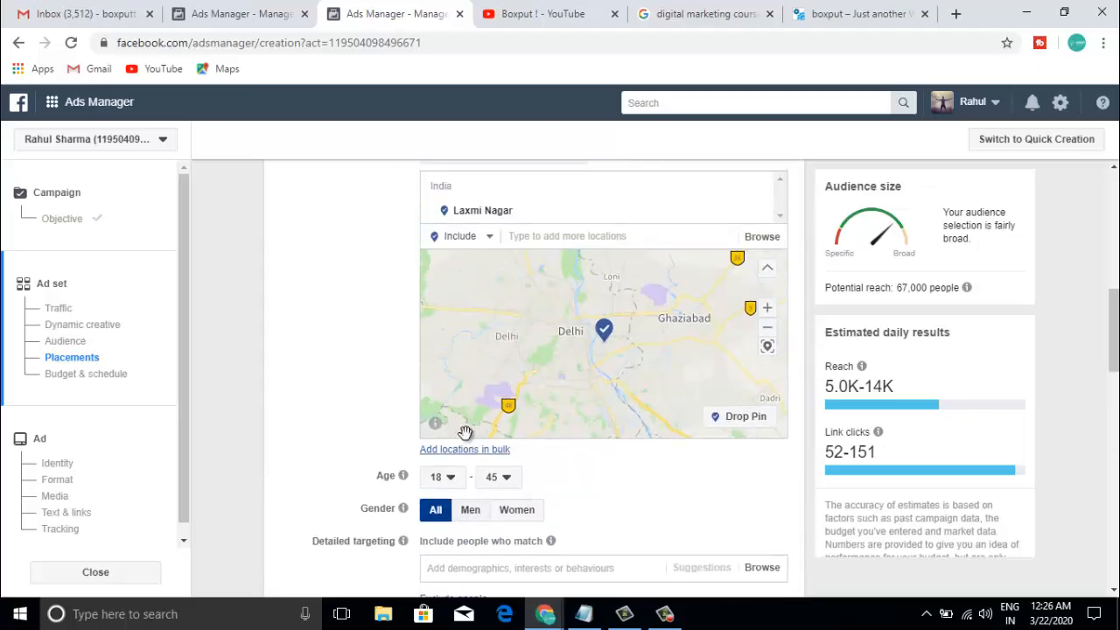
{"action": "scroll", "coordinate": [465, 434], "scroll_direction": "up", "scroll_amount": 2}
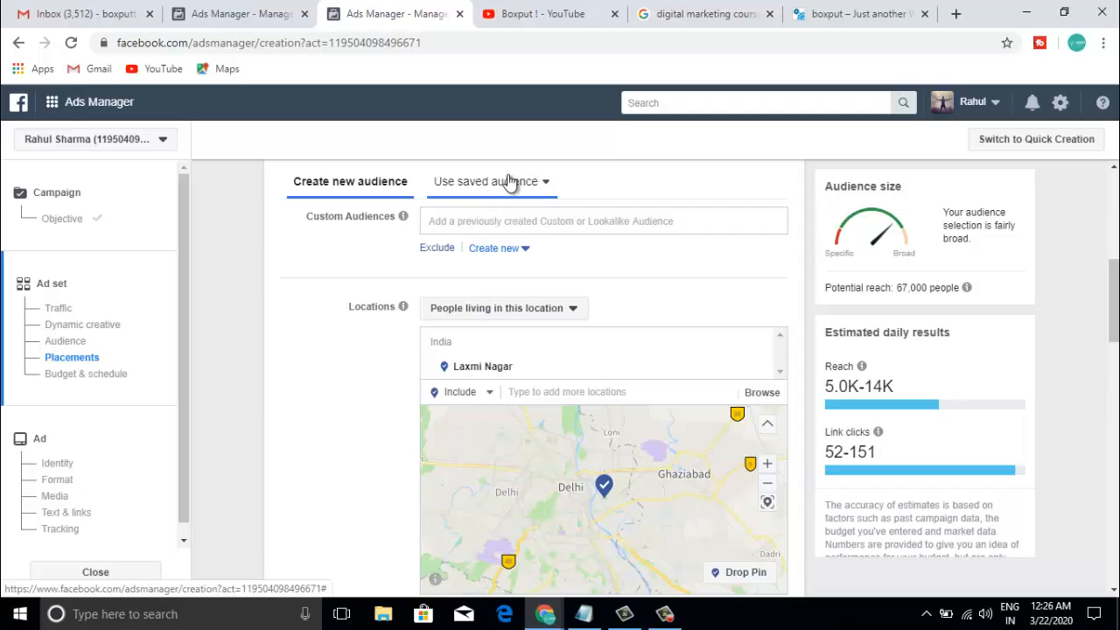
{"action": "scroll", "coordinate": [342, 382], "scroll_direction": "down", "scroll_amount": 2}
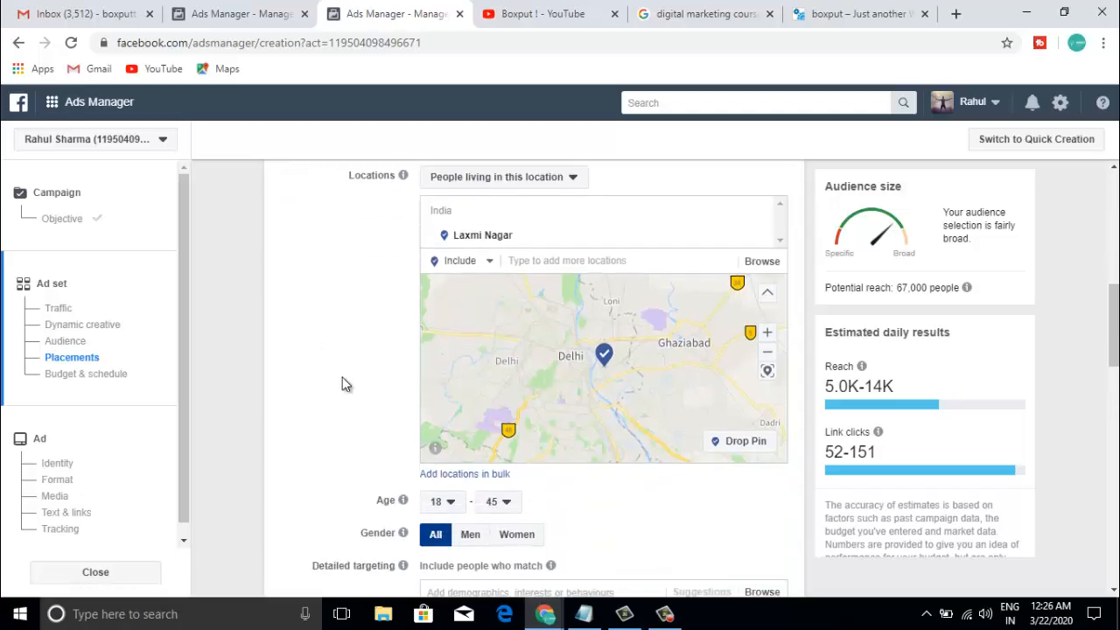
Show the additional audience options and add Hindi and English (All) as the target languages
{"action": "scroll", "coordinate": [342, 382], "scroll_direction": "down", "scroll_amount": 4}
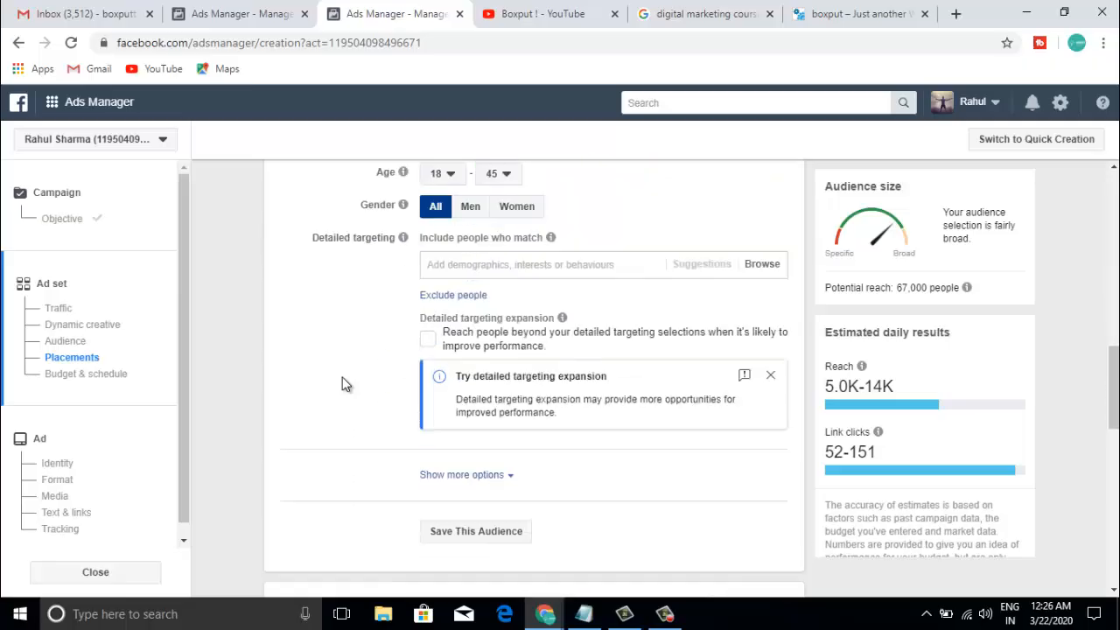
{"action": "left_click", "coordinate": [510, 443]}
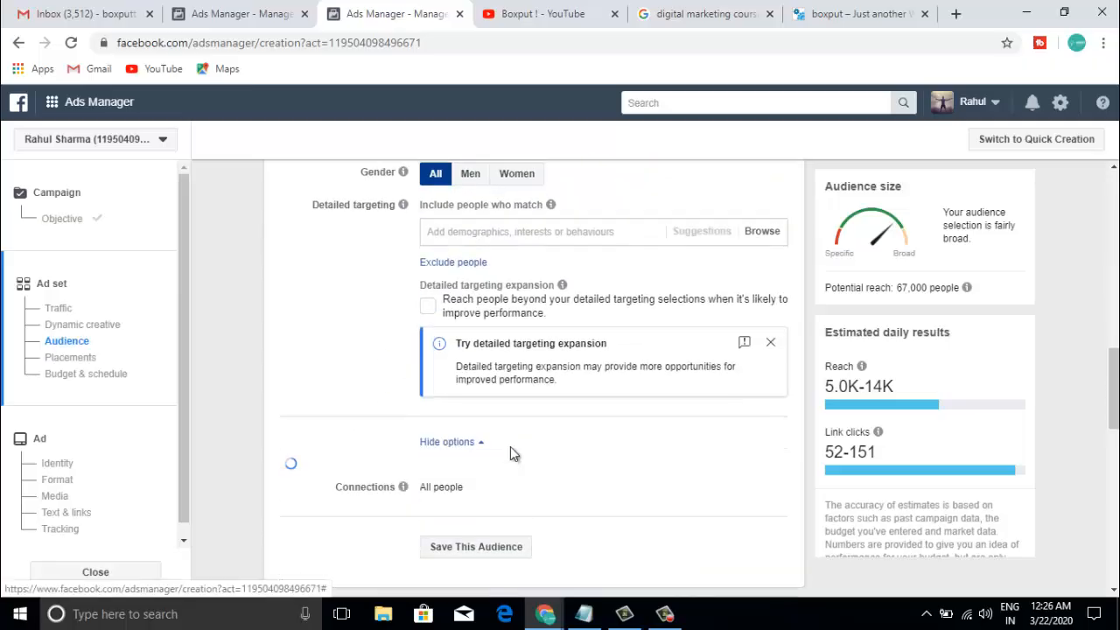
{"action": "scroll", "coordinate": [512, 453], "scroll_direction": "down", "scroll_amount": 1}
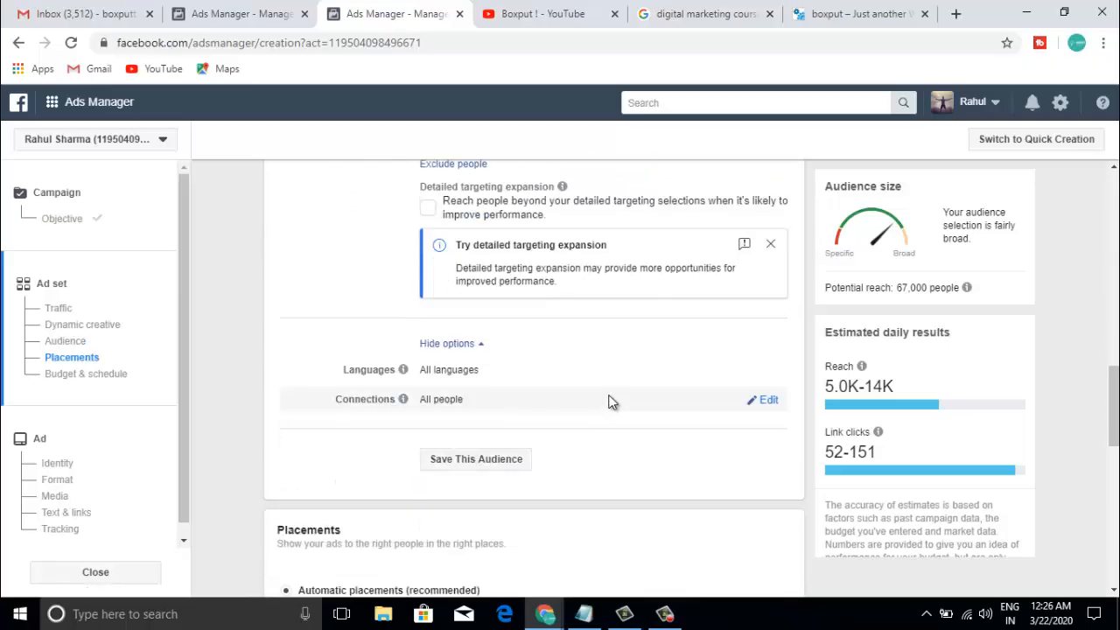
{"action": "left_click", "coordinate": [768, 370]}
{"action": "left_click", "coordinate": [551, 379]}
{"action": "type", "text": "hin"}
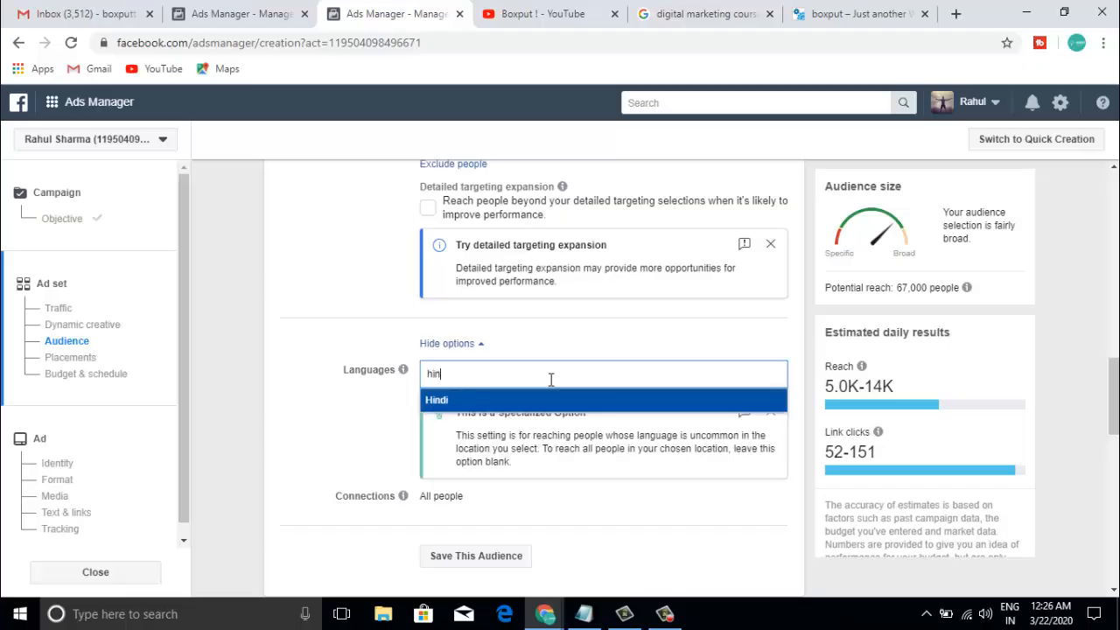
{"action": "type", "text": "d"}
{"action": "left_click", "coordinate": [458, 400]}
{"action": "type", "text": "engli"}
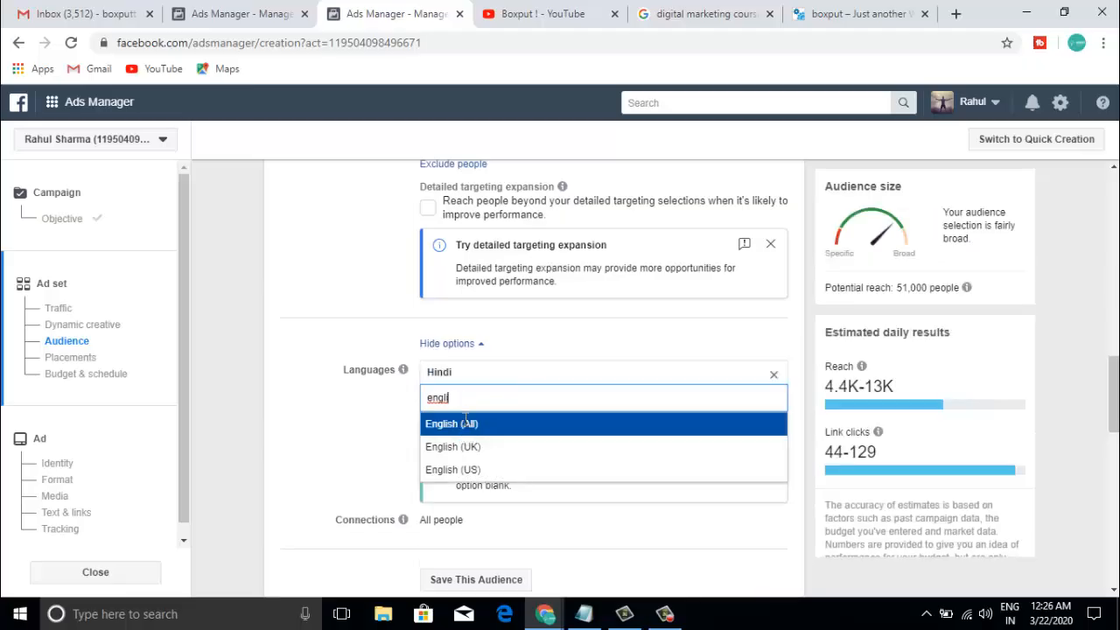
{"action": "left_click", "coordinate": [464, 424]}
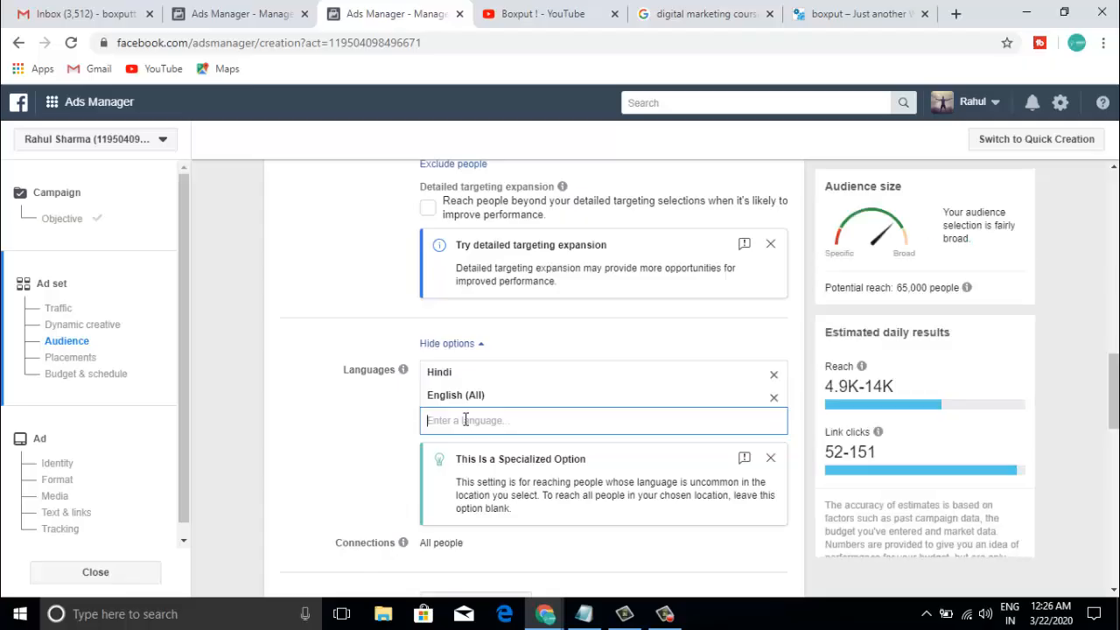
{"action": "left_click", "coordinate": [367, 442]}
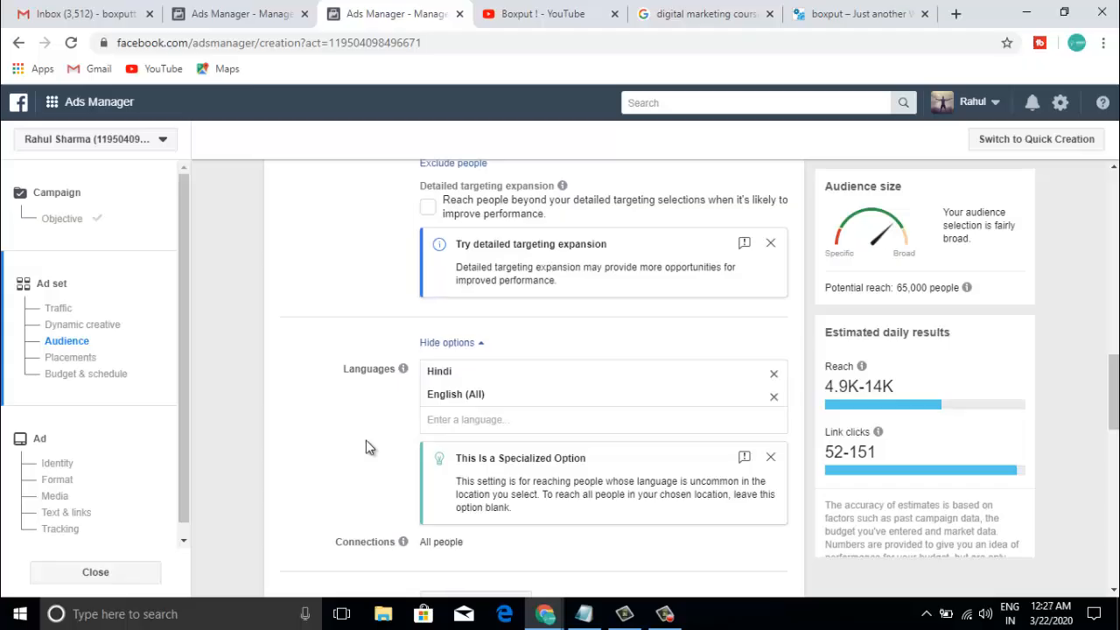
View the available connection types for Facebook Pages, apps and events in the audience's connections setting
{"action": "scroll", "coordinate": [366, 446], "scroll_direction": "down", "scroll_amount": 2}
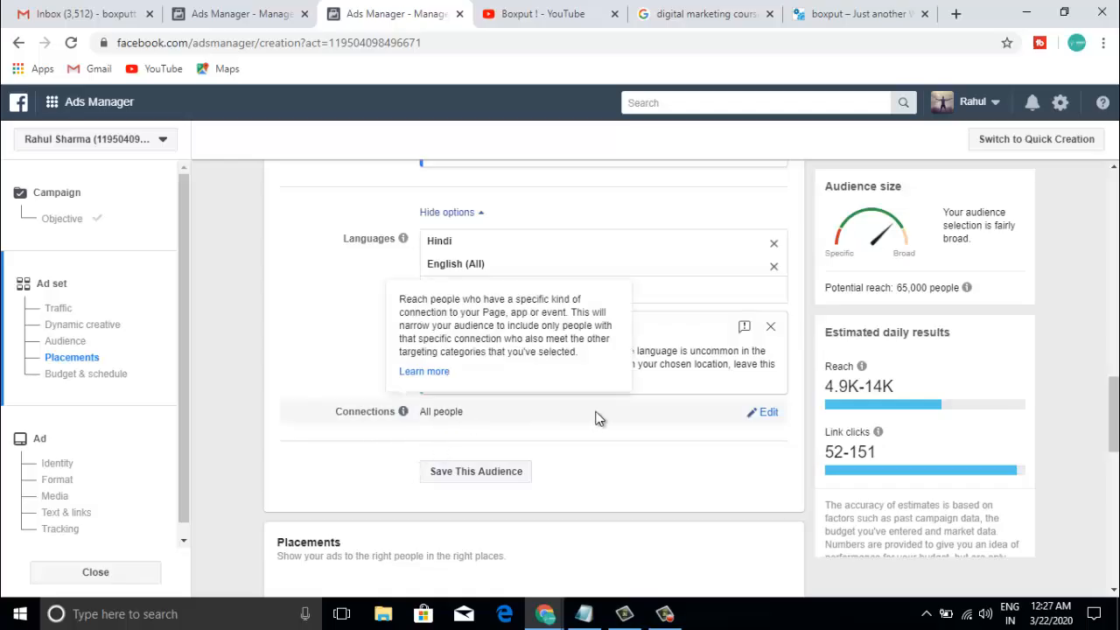
{"action": "left_click", "coordinate": [763, 412]}
{"action": "left_click", "coordinate": [549, 422]}
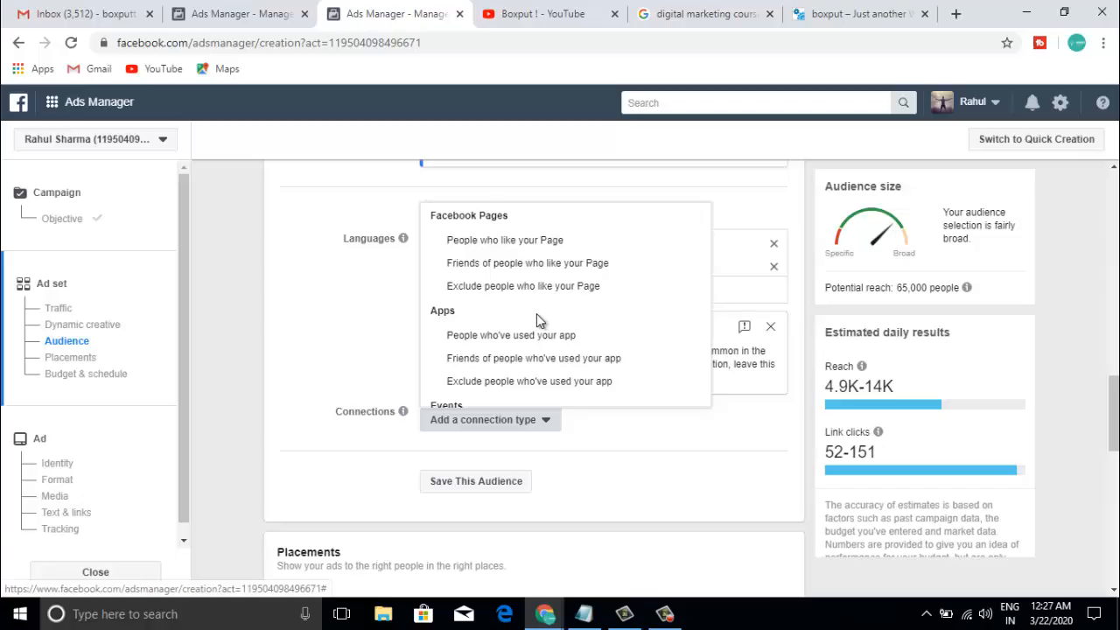
{"action": "scroll", "coordinate": [516, 313], "scroll_direction": "down", "scroll_amount": 2}
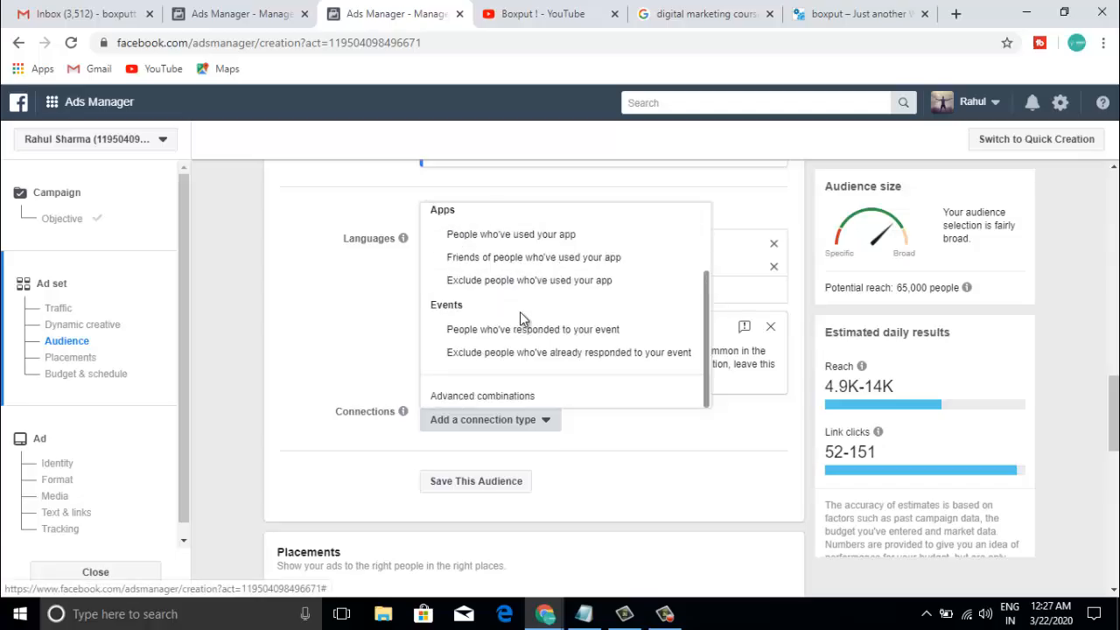
{"action": "left_click", "coordinate": [691, 425]}
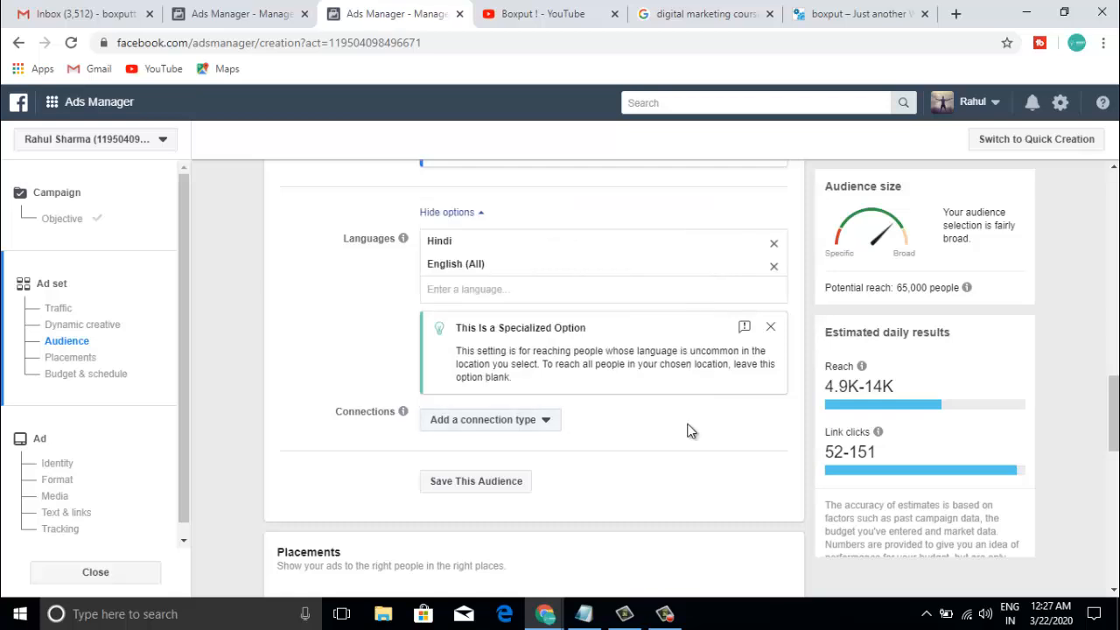
Save the configured audience for reuse, keeping the prefilled audience name
{"action": "left_click", "coordinate": [468, 482]}
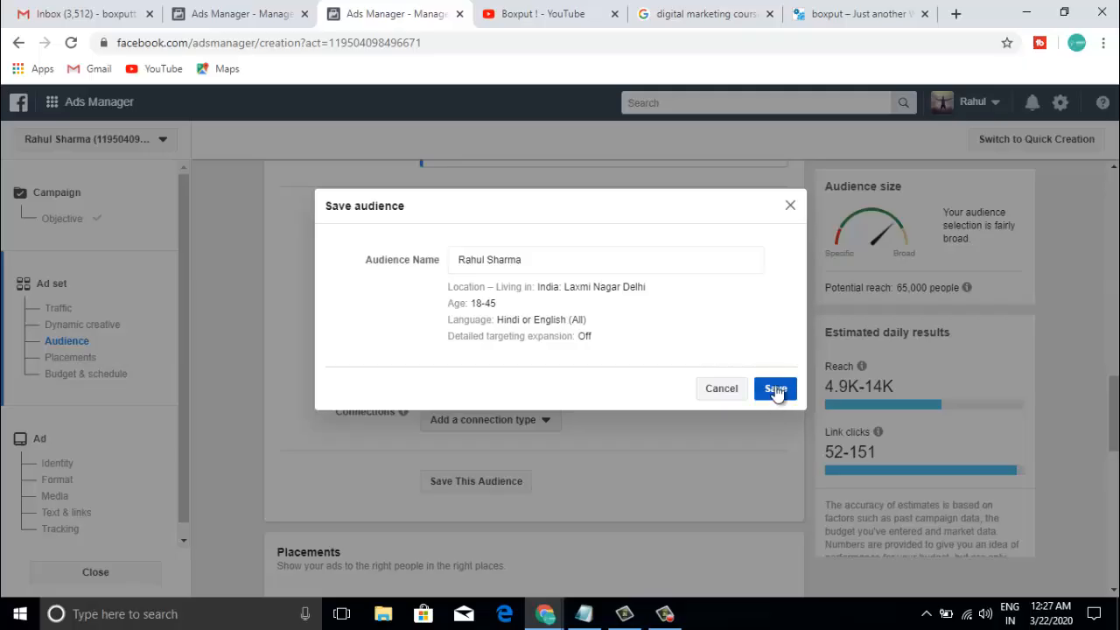
{"action": "left_click", "coordinate": [775, 389]}
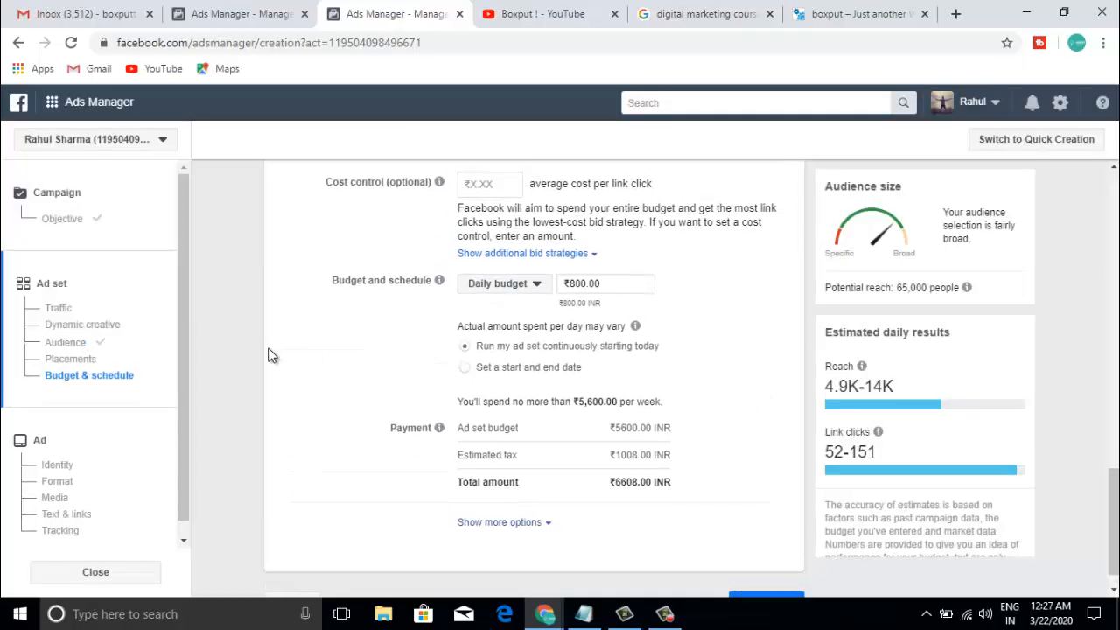
Try manual placements for the ad set and switch back to automatic placements
{"action": "scroll", "coordinate": [271, 356], "scroll_direction": "up", "scroll_amount": 3}
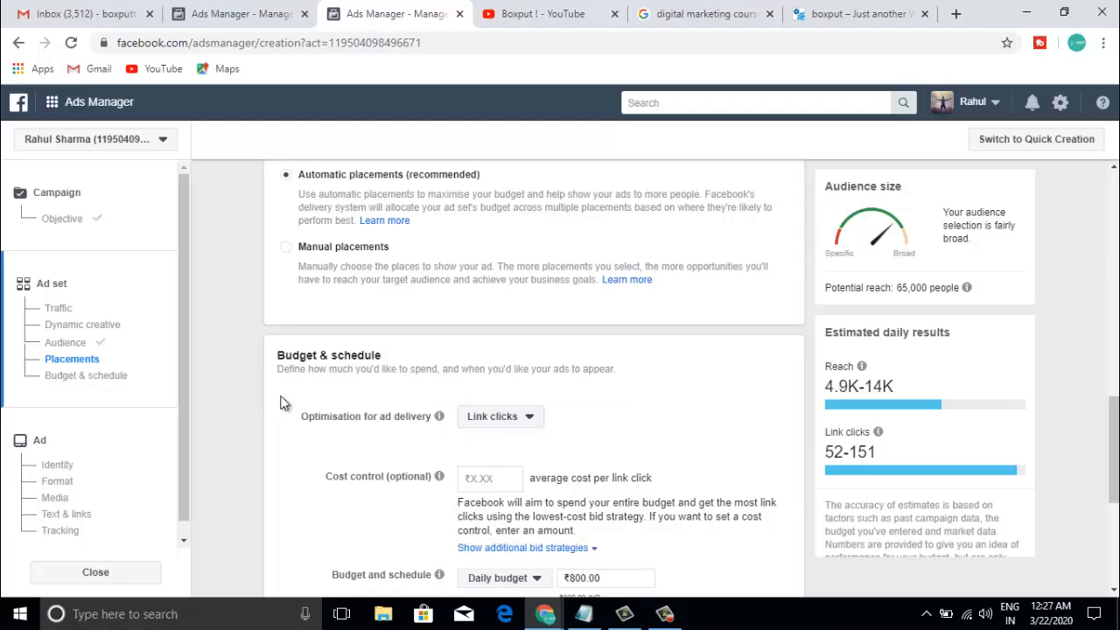
{"action": "scroll", "coordinate": [280, 403], "scroll_direction": "up", "scroll_amount": 3}
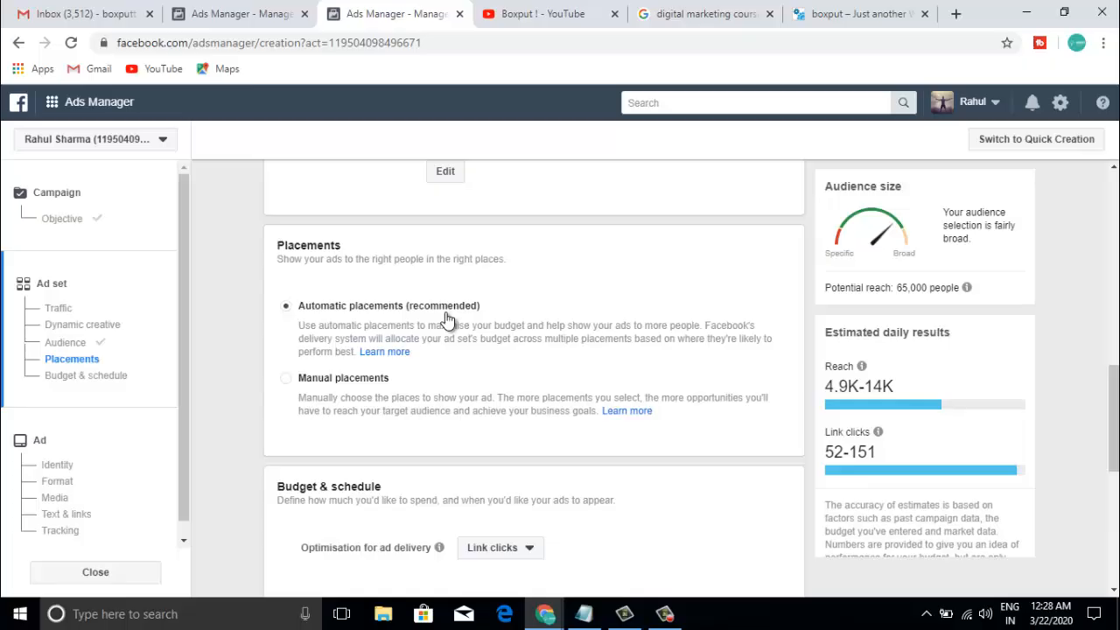
{"action": "left_click", "coordinate": [287, 382]}
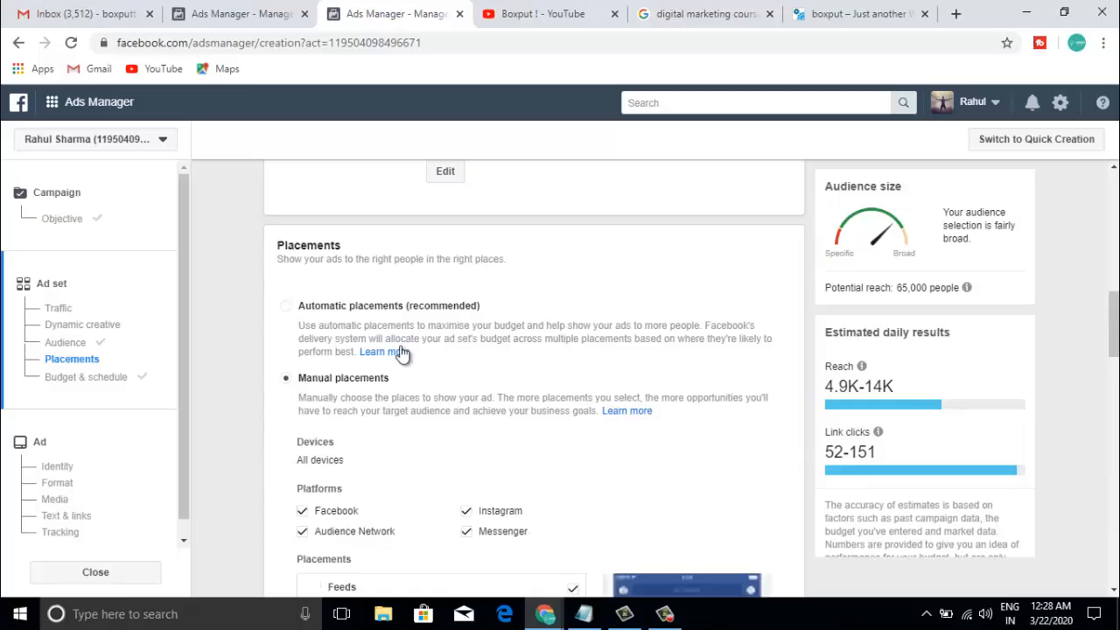
{"action": "key", "text": "Up"}
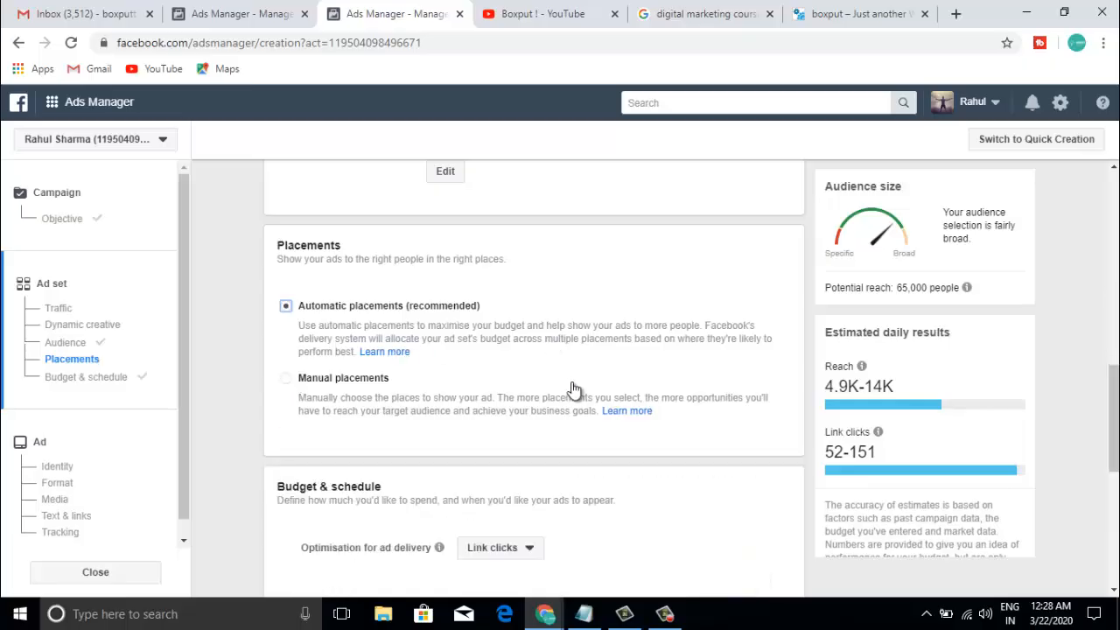
{"action": "scroll", "coordinate": [568, 388], "scroll_direction": "down", "scroll_amount": 1}
{"action": "key", "text": "Down"}
{"action": "key", "text": "Up"}
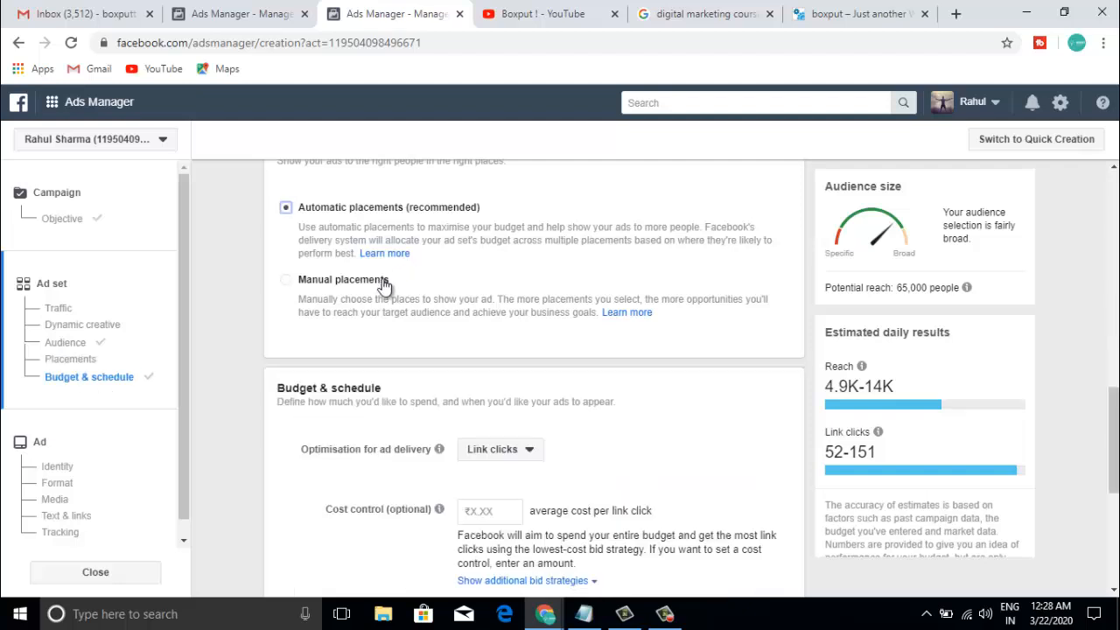
Choose manual placements and view the device choices, keeping all devices selected
{"action": "left_click", "coordinate": [378, 279]}
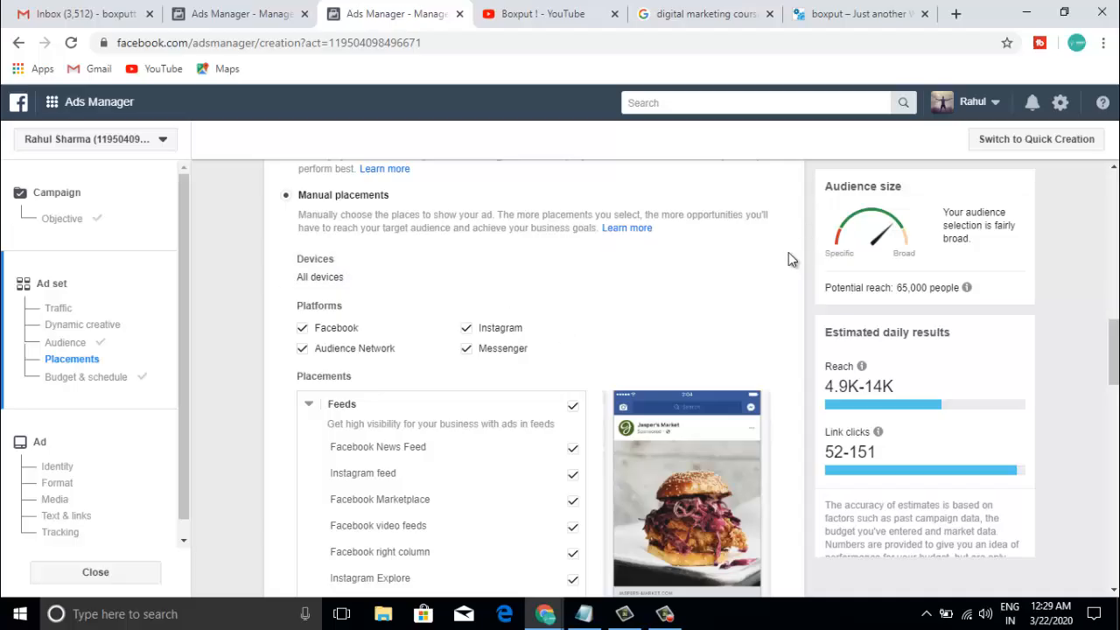
{"action": "left_click", "coordinate": [768, 261]}
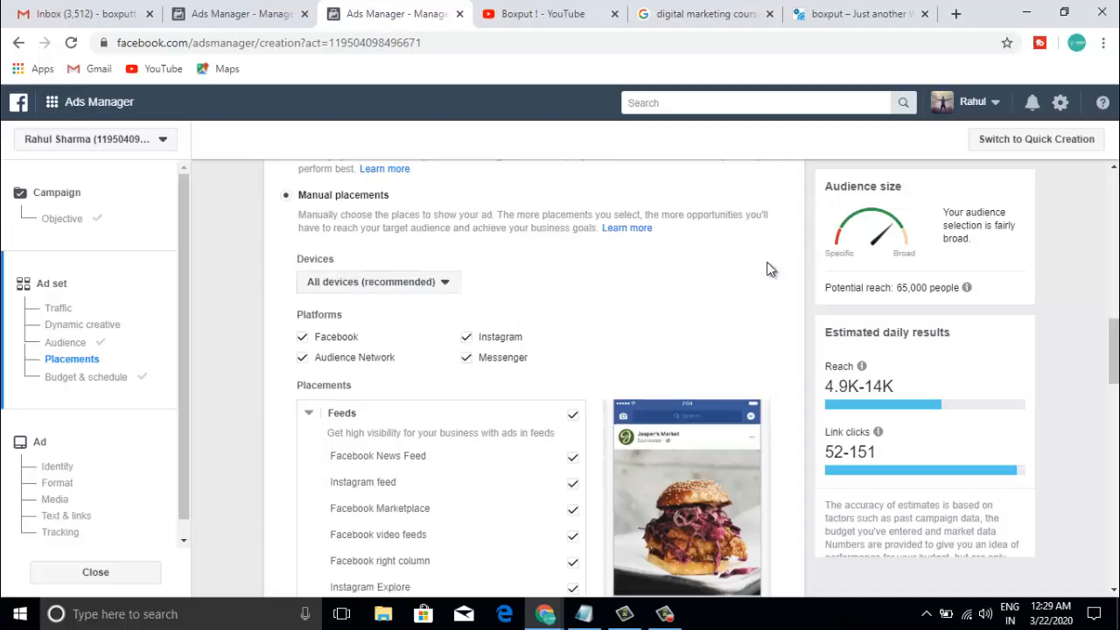
{"action": "left_click", "coordinate": [376, 282]}
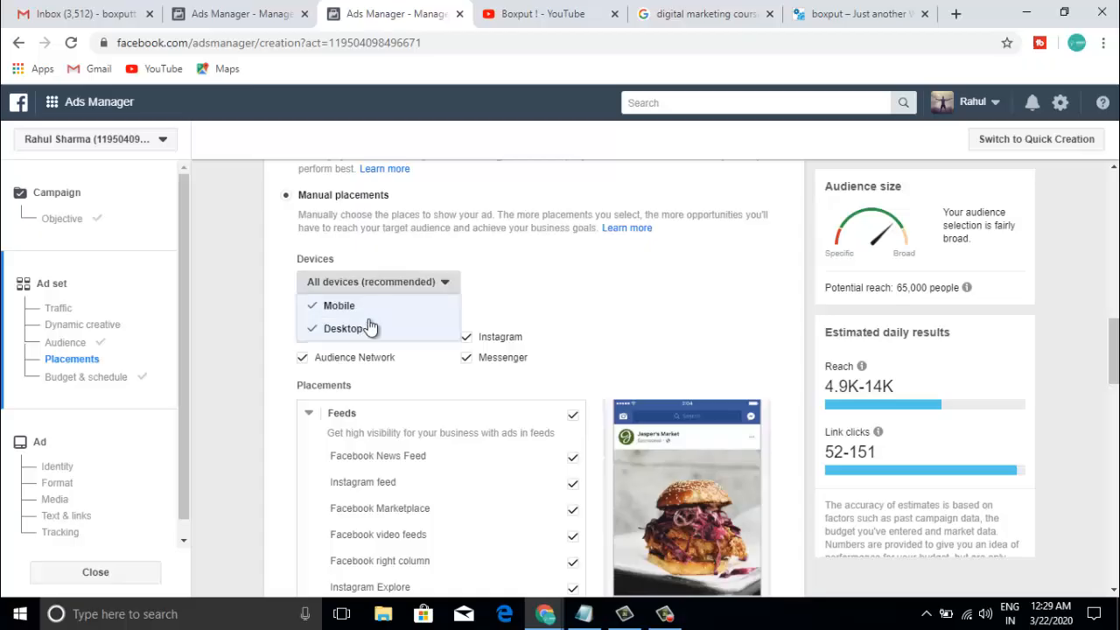
{"action": "left_click", "coordinate": [525, 249]}
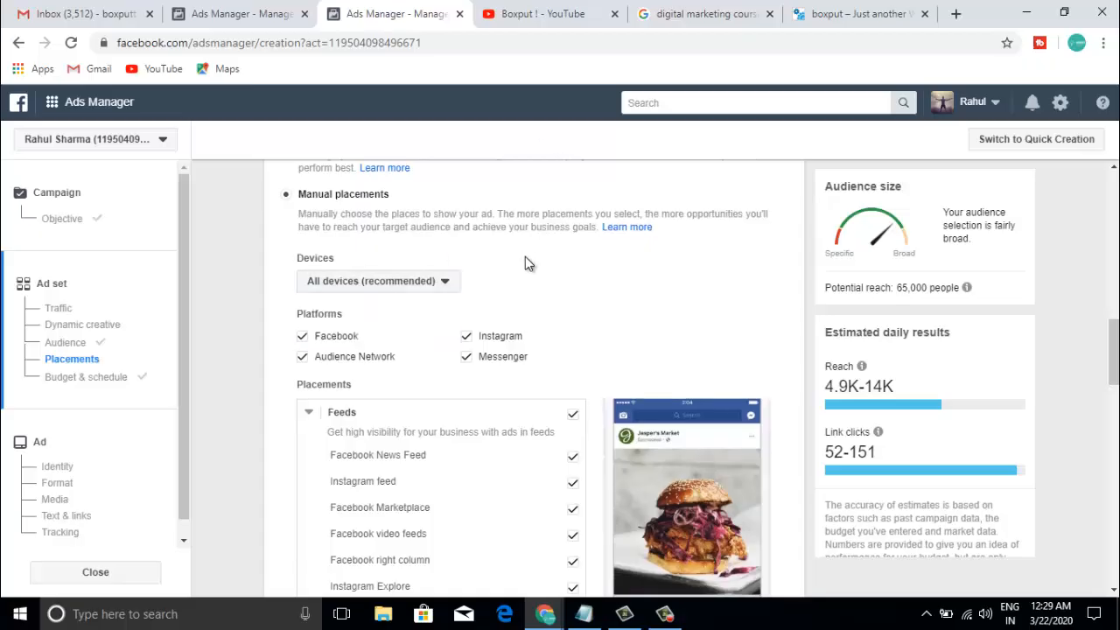
Exclude Instagram feed, Facebook Marketplace, video feeds, right column, Instagram Explore and Messenger inbox from the Feeds placements, keeping Facebook News Feed
{"action": "scroll", "coordinate": [525, 258], "scroll_direction": "down", "scroll_amount": 1}
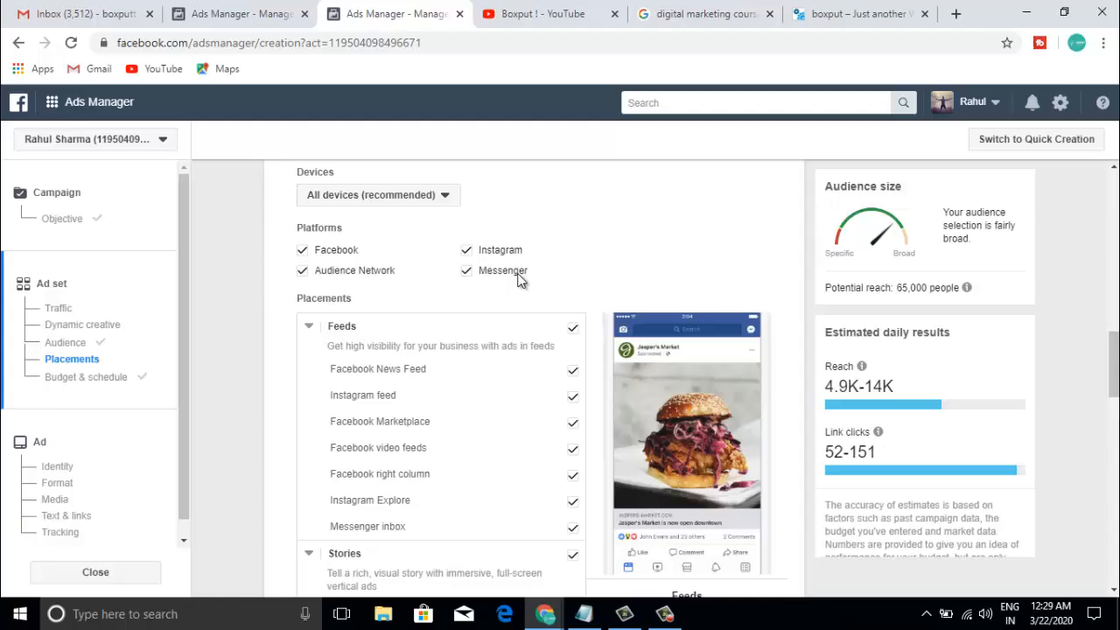
{"action": "scroll", "coordinate": [533, 267], "scroll_direction": "down", "scroll_amount": 1}
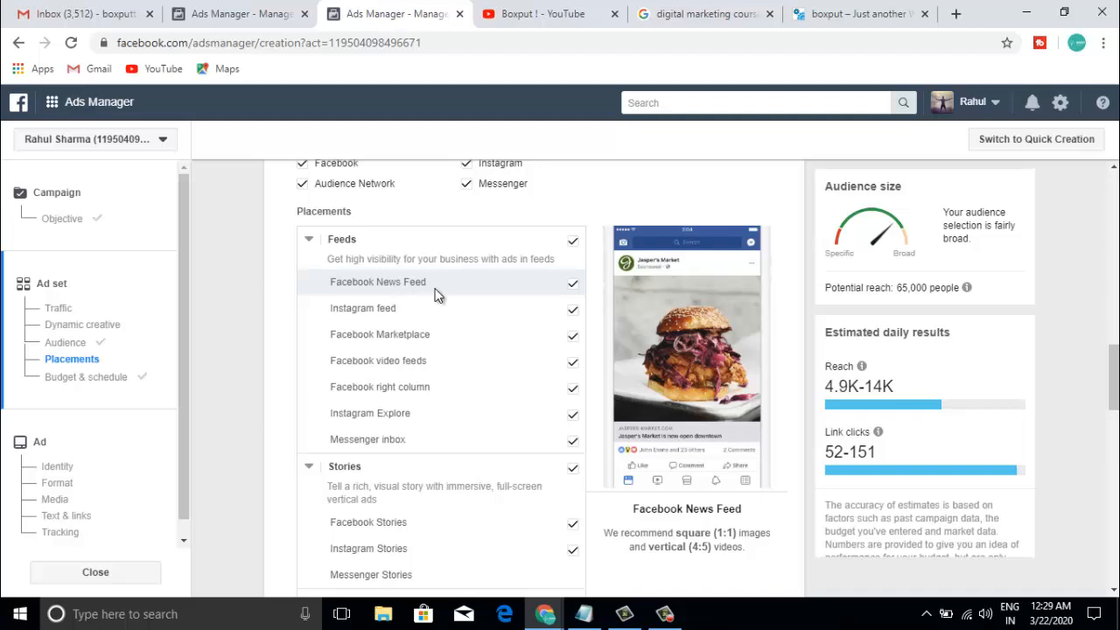
{"action": "left_click", "coordinate": [573, 311]}
{"action": "left_click", "coordinate": [573, 337]}
{"action": "left_click", "coordinate": [573, 361]}
{"action": "left_click", "coordinate": [573, 387]}
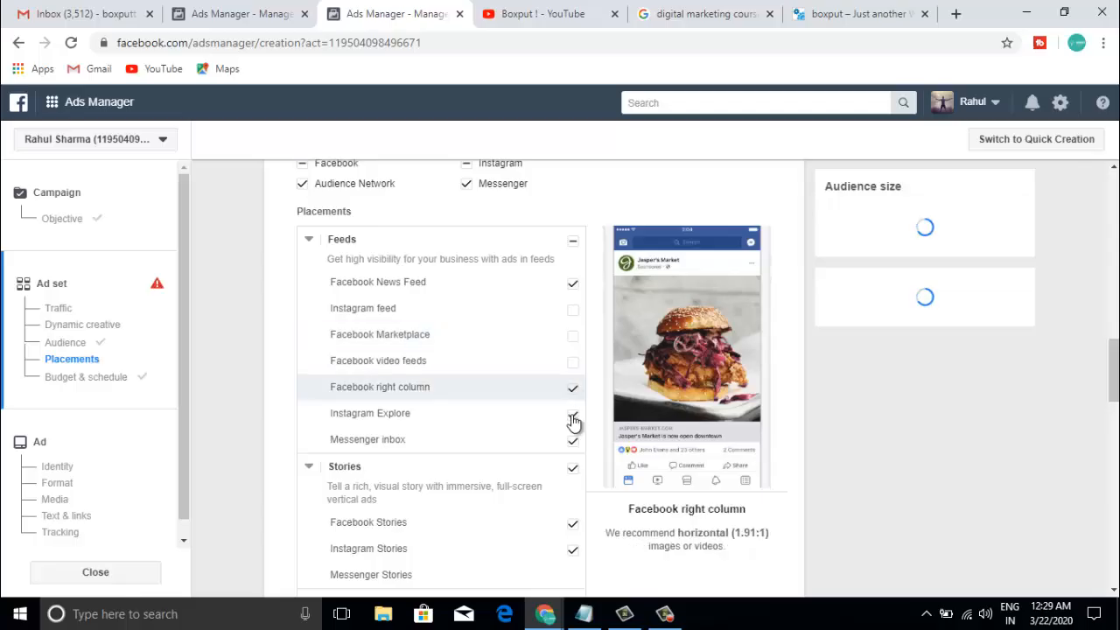
{"action": "left_click", "coordinate": [573, 414]}
{"action": "left_click", "coordinate": [573, 442]}
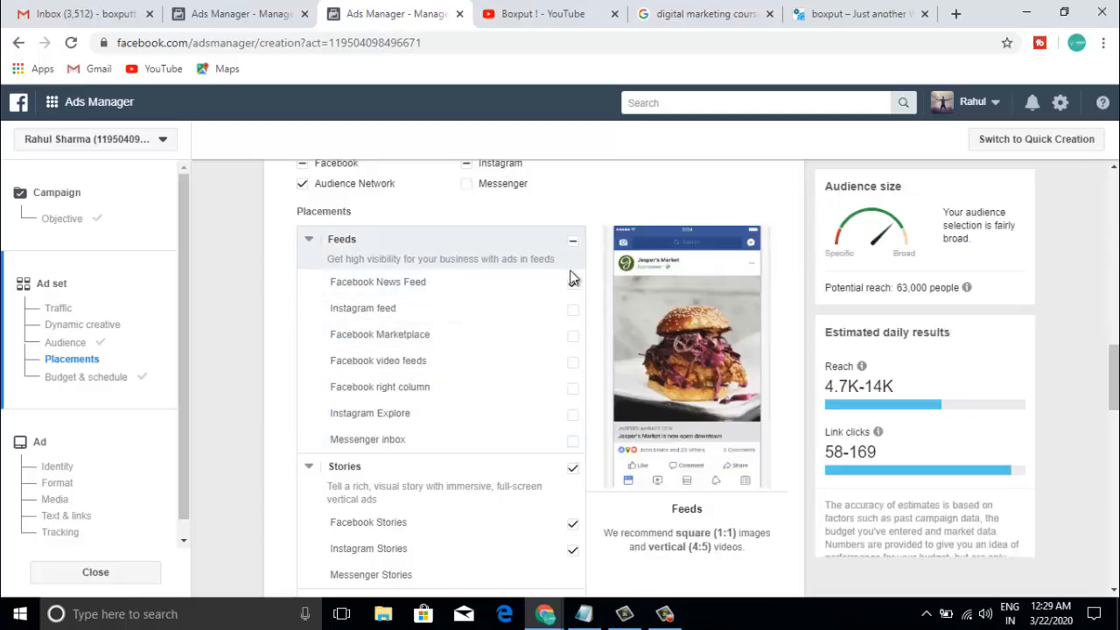
Exclude all Stories, In-stream, In-article, and Apps and sites placements from the ad set
{"action": "scroll", "coordinate": [492, 310], "scroll_direction": "down", "scroll_amount": 2}
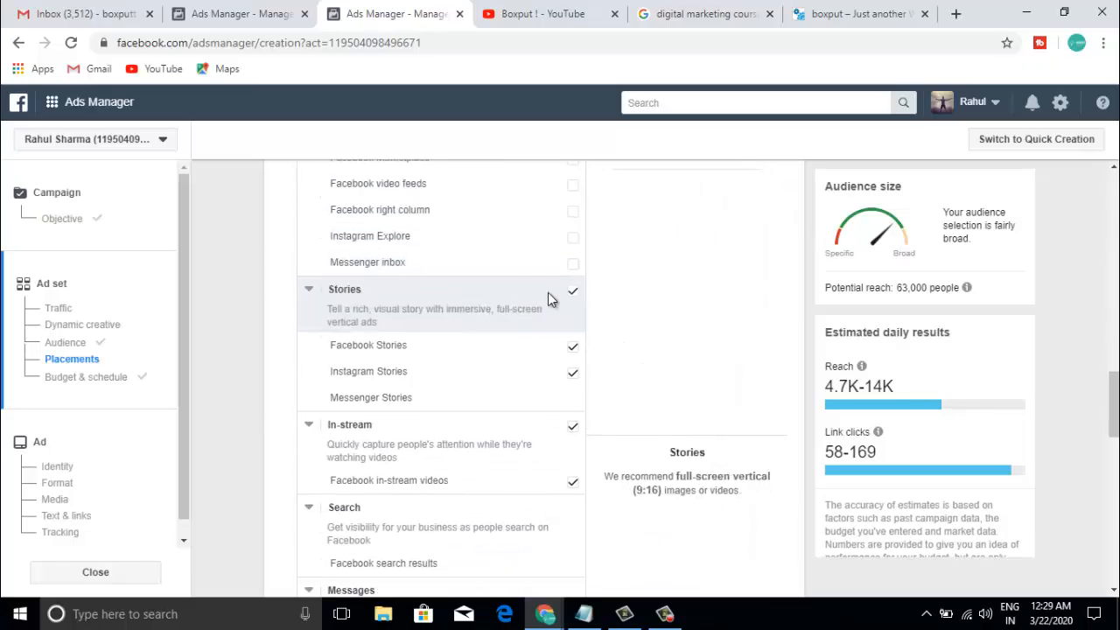
{"action": "left_click", "coordinate": [572, 294]}
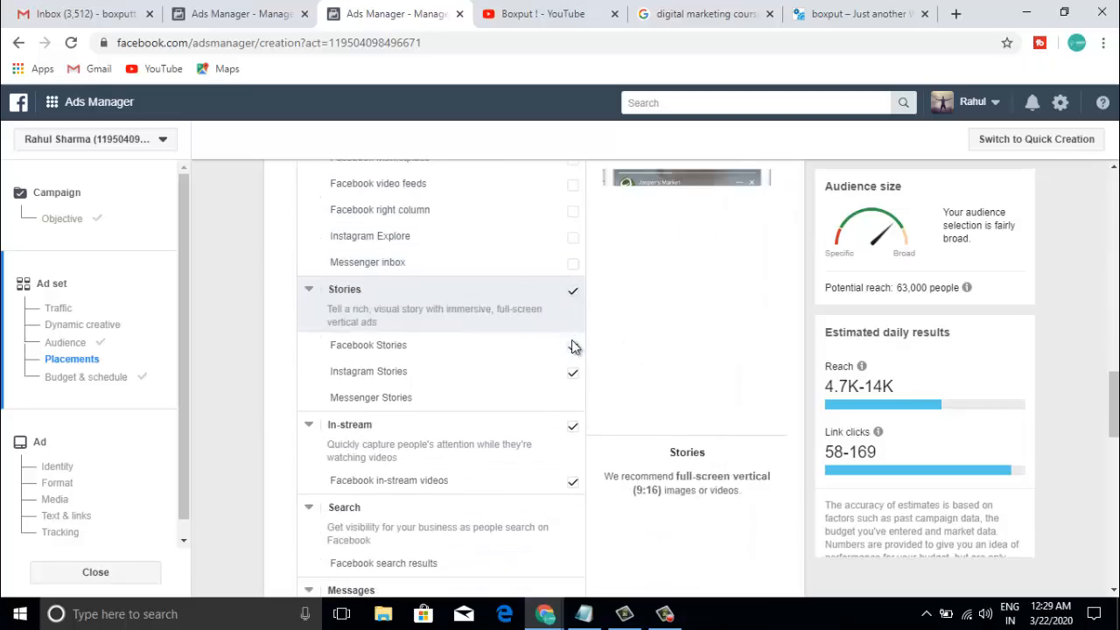
{"action": "scroll", "coordinate": [573, 385], "scroll_direction": "down", "scroll_amount": 3}
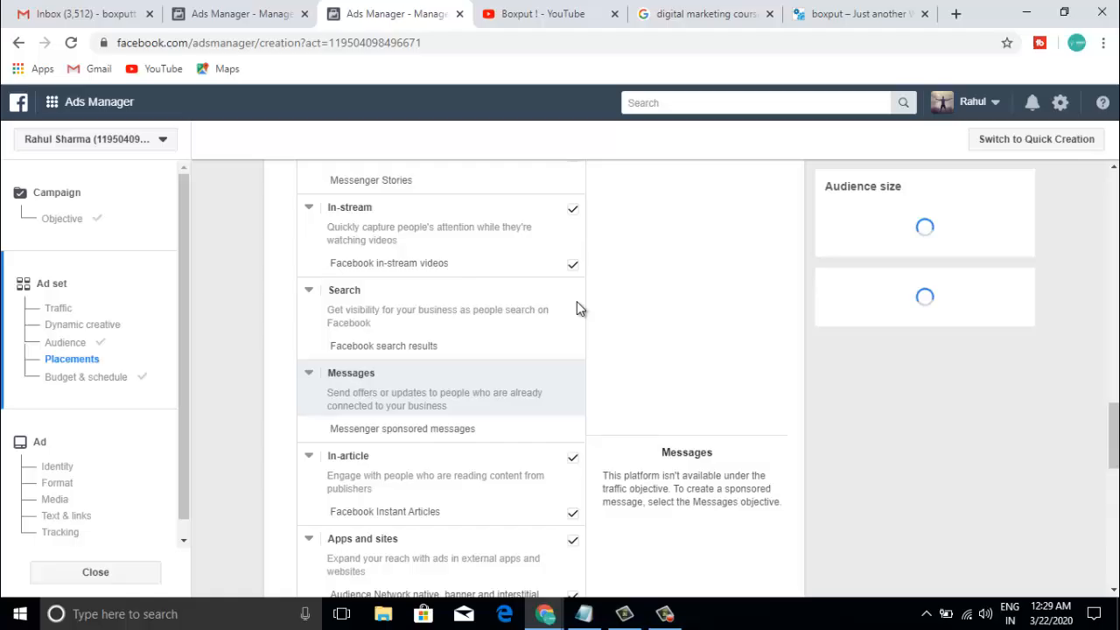
{"action": "left_click", "coordinate": [576, 215]}
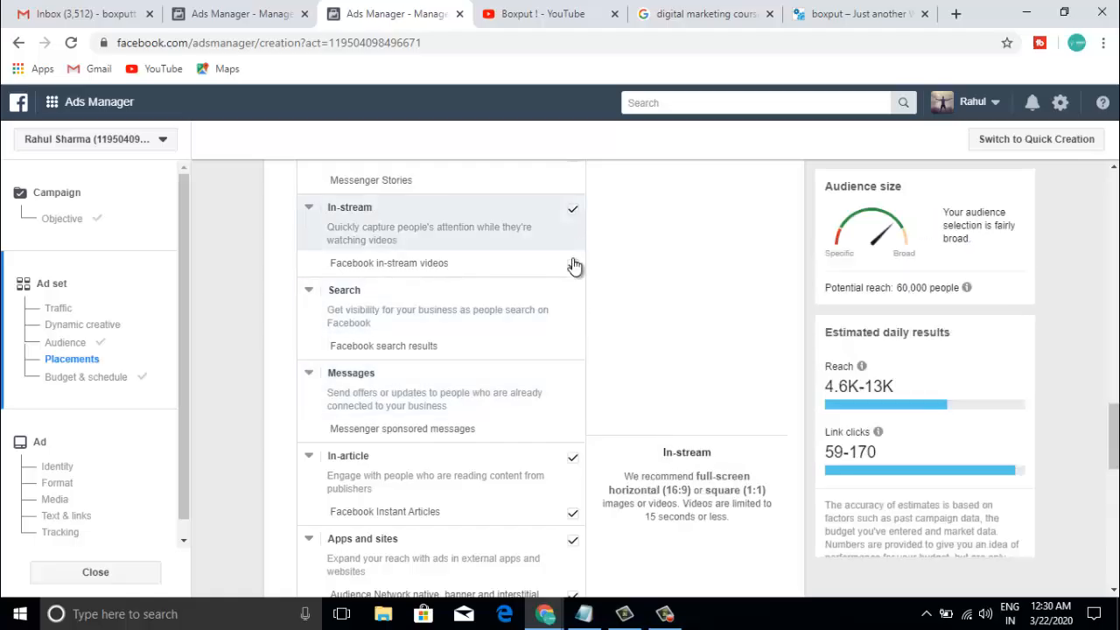
{"action": "left_click", "coordinate": [574, 268]}
{"action": "scroll", "coordinate": [573, 271], "scroll_direction": "down", "scroll_amount": 2}
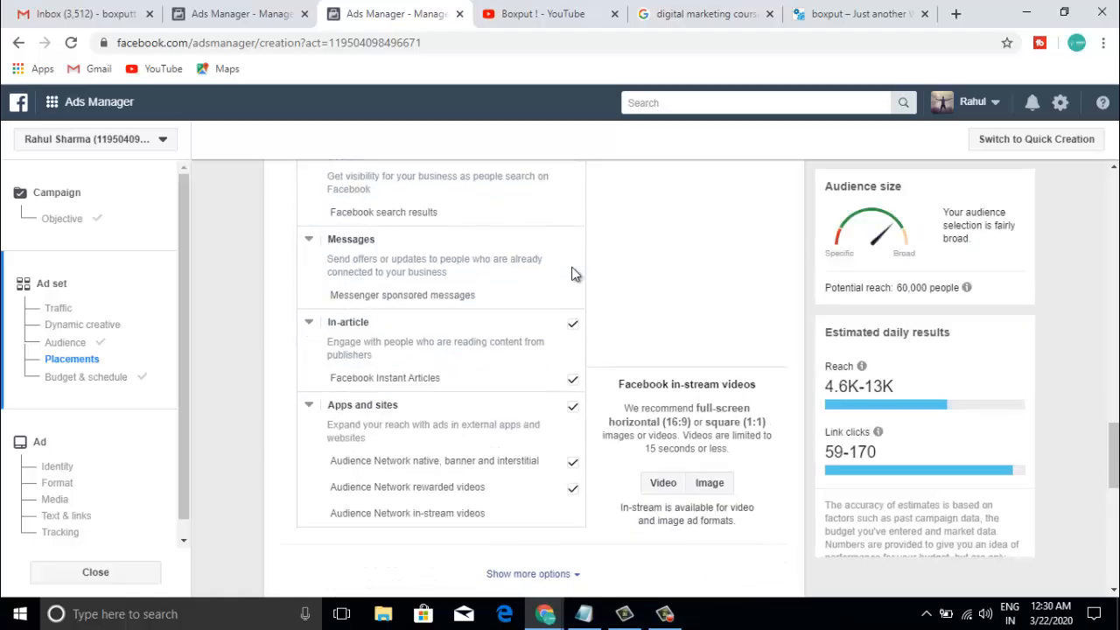
{"action": "left_click", "coordinate": [574, 335]}
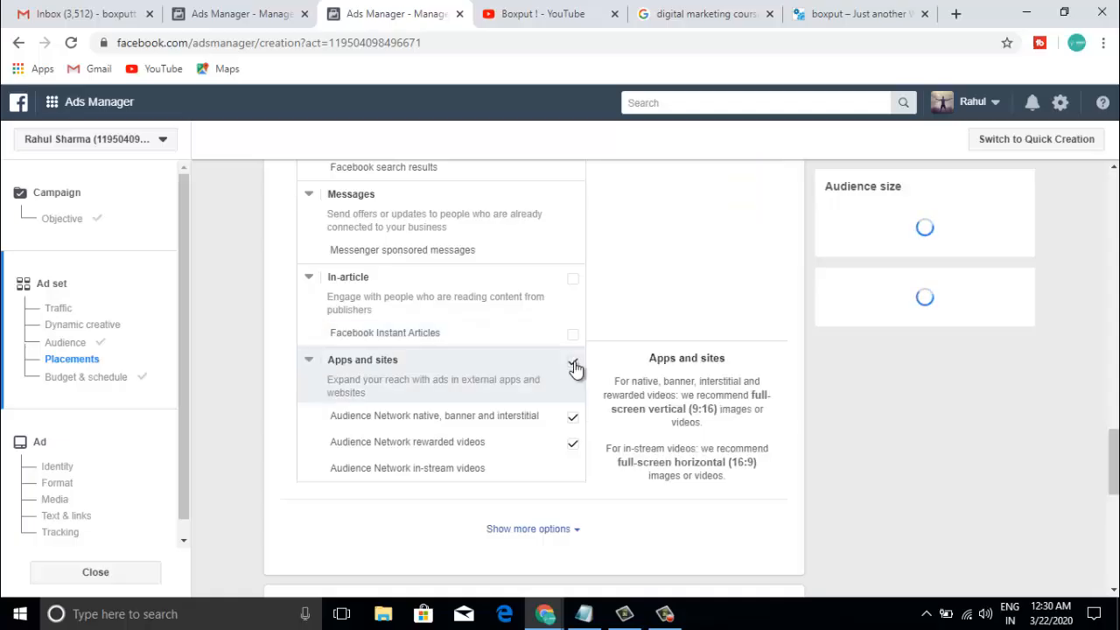
{"action": "left_click", "coordinate": [573, 417]}
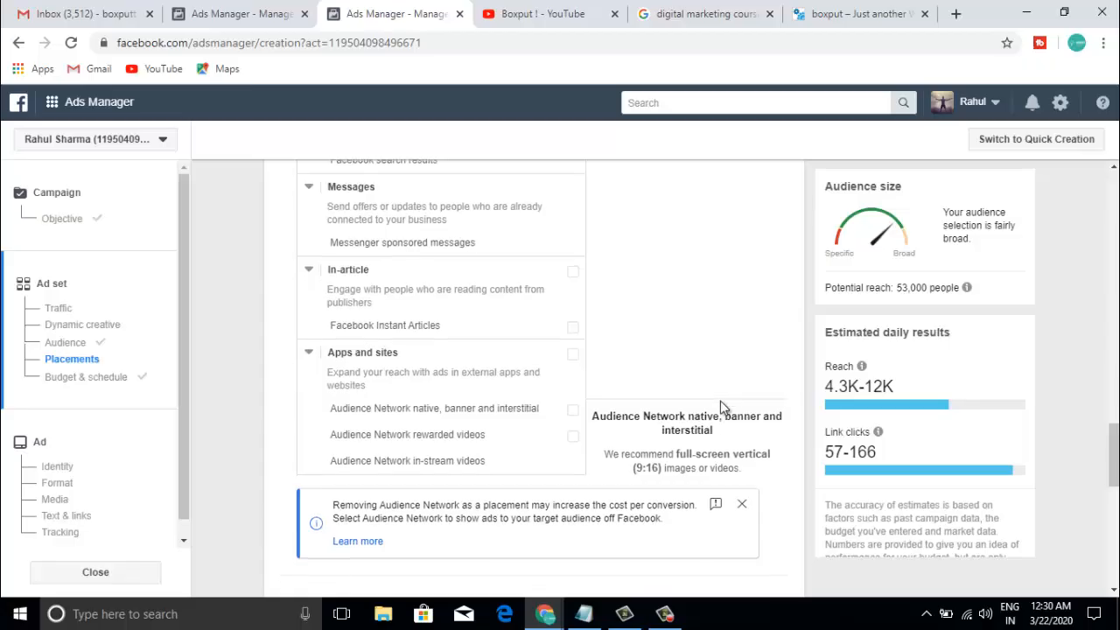
Review the platform and placement selections from the Feeds group through to the end of the placement list
{"action": "scroll", "coordinate": [575, 341], "scroll_direction": "up", "scroll_amount": 7}
{"action": "left_click", "coordinate": [574, 334]}
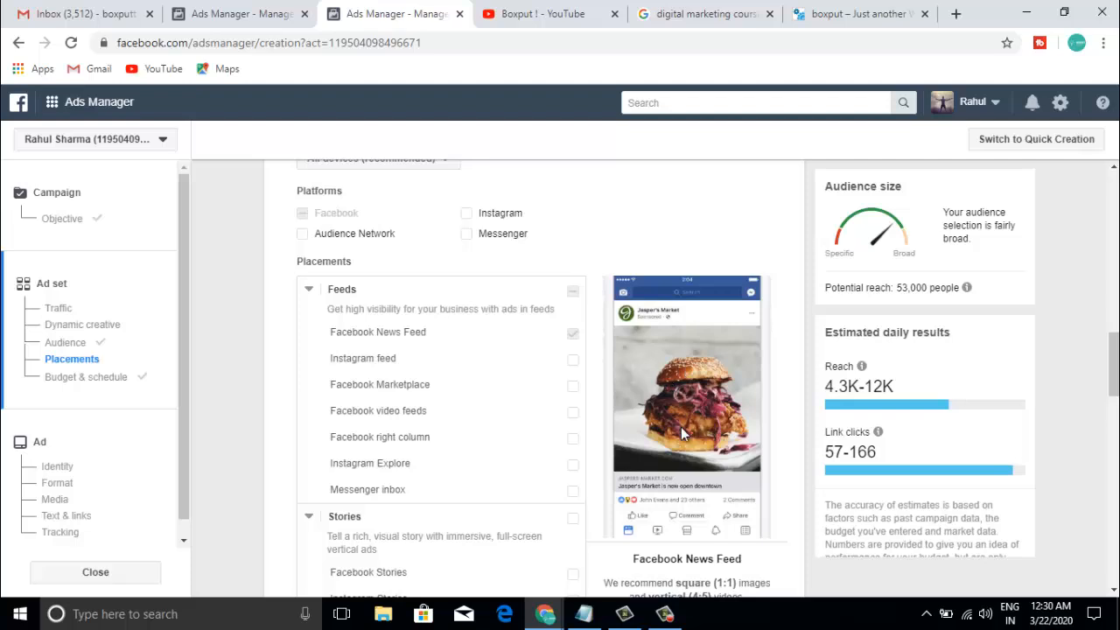
{"action": "scroll", "coordinate": [683, 427], "scroll_direction": "down", "scroll_amount": 7}
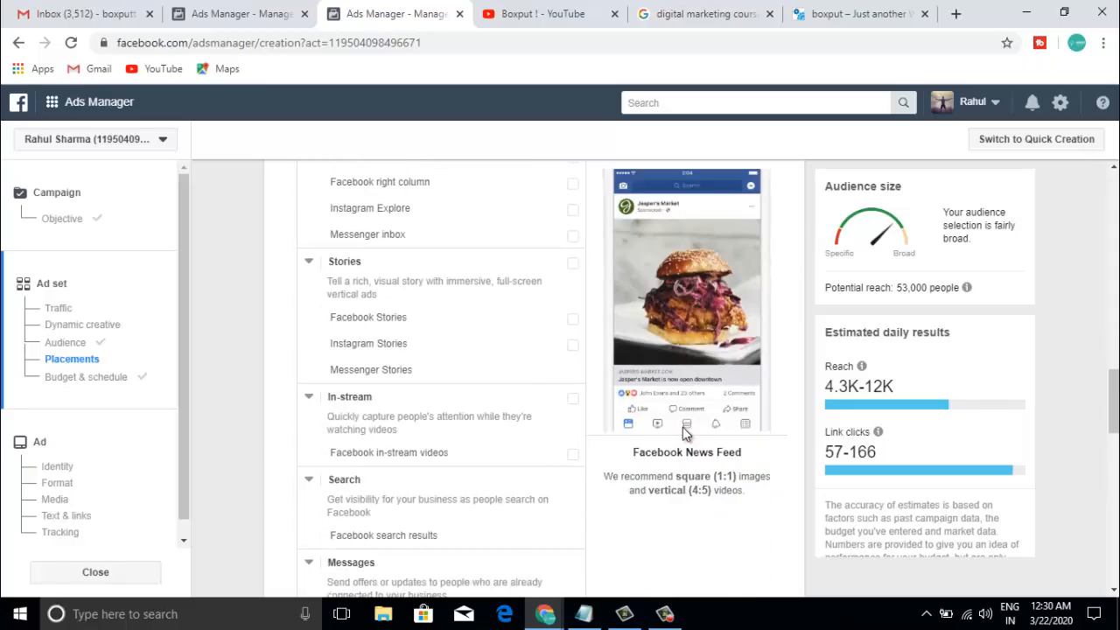
{"action": "scroll", "coordinate": [682, 434], "scroll_direction": "down", "scroll_amount": 2}
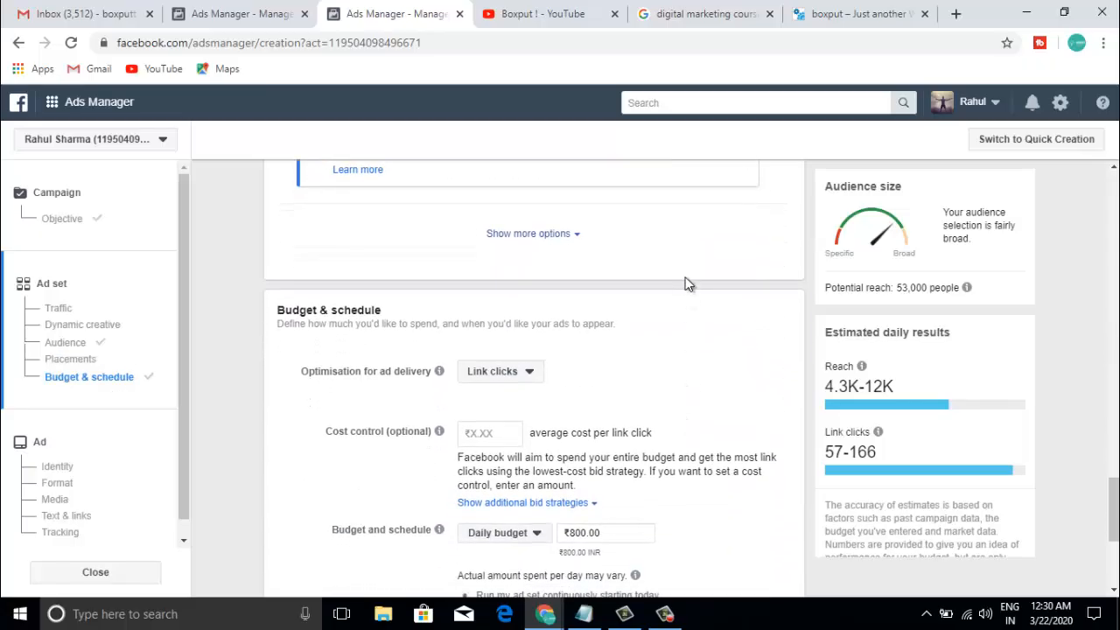
Show the additional placement options and examine the mobile device, operating system and Wi-Fi choices, keeping all mobile devices without the Wi-Fi restriction
{"action": "scroll", "coordinate": [688, 282], "scroll_direction": "up", "scroll_amount": 3}
{"action": "scroll", "coordinate": [448, 404], "scroll_direction": "down", "scroll_amount": 1}
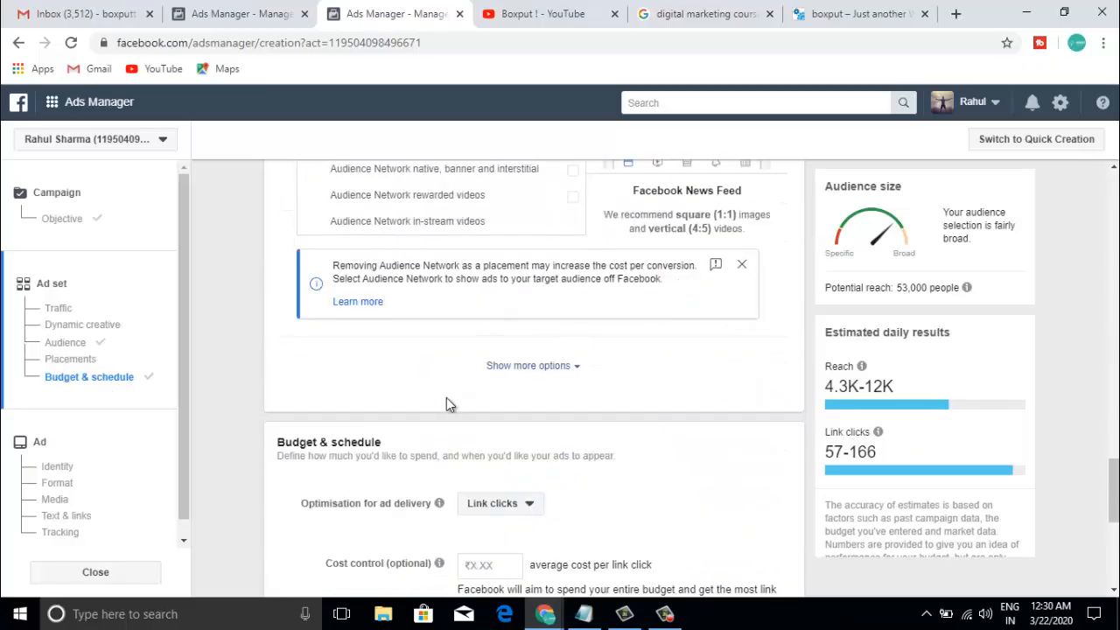
{"action": "left_click", "coordinate": [560, 368]}
{"action": "scroll", "coordinate": [562, 363], "scroll_direction": "down", "scroll_amount": 2}
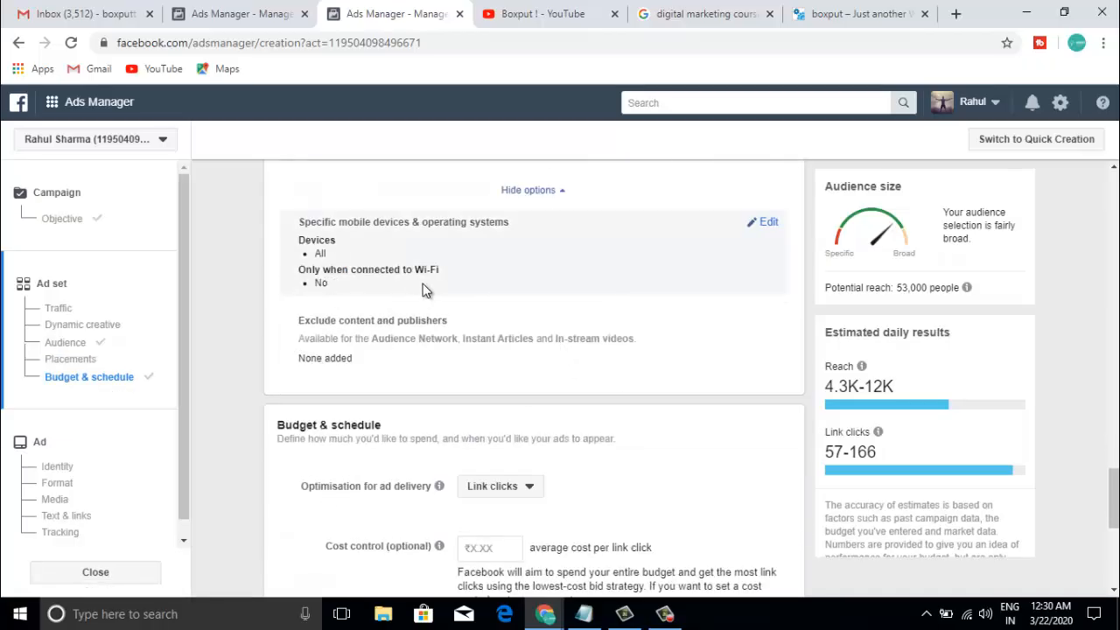
{"action": "left_click", "coordinate": [758, 222]}
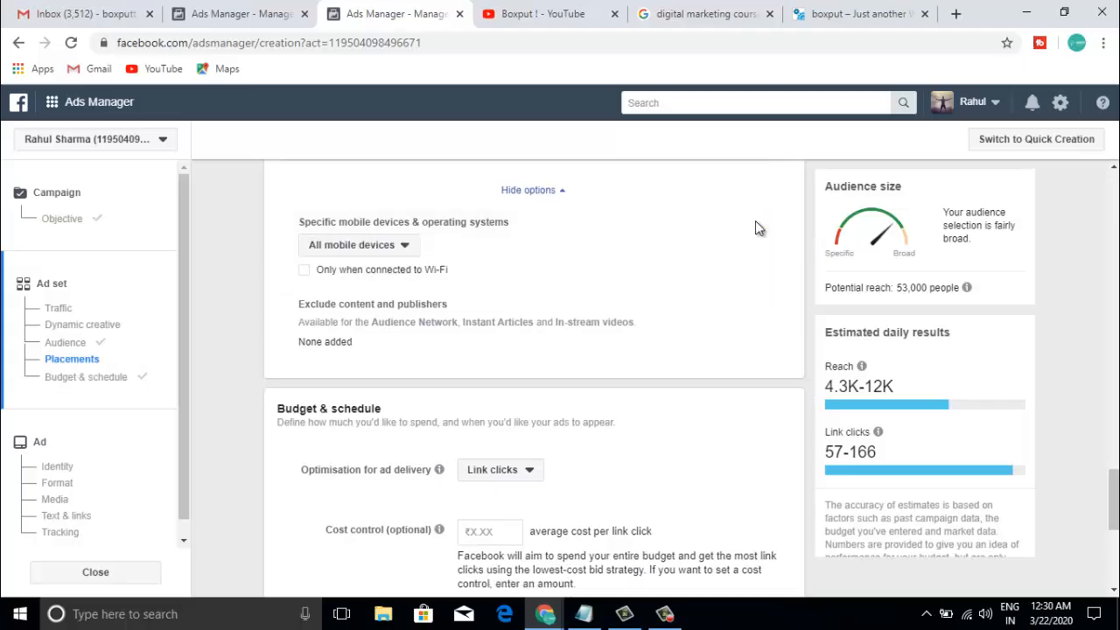
{"action": "left_click", "coordinate": [403, 247]}
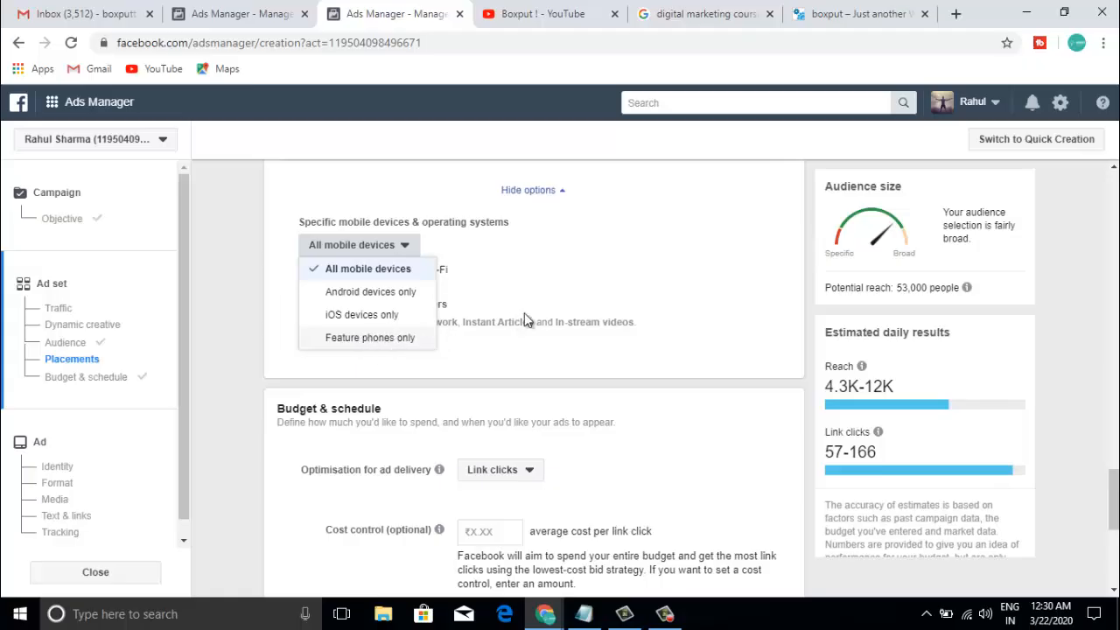
{"action": "left_click_drag", "start_coordinate": [537, 307], "coordinate": [626, 180]}
{"action": "left_click", "coordinate": [627, 180]}
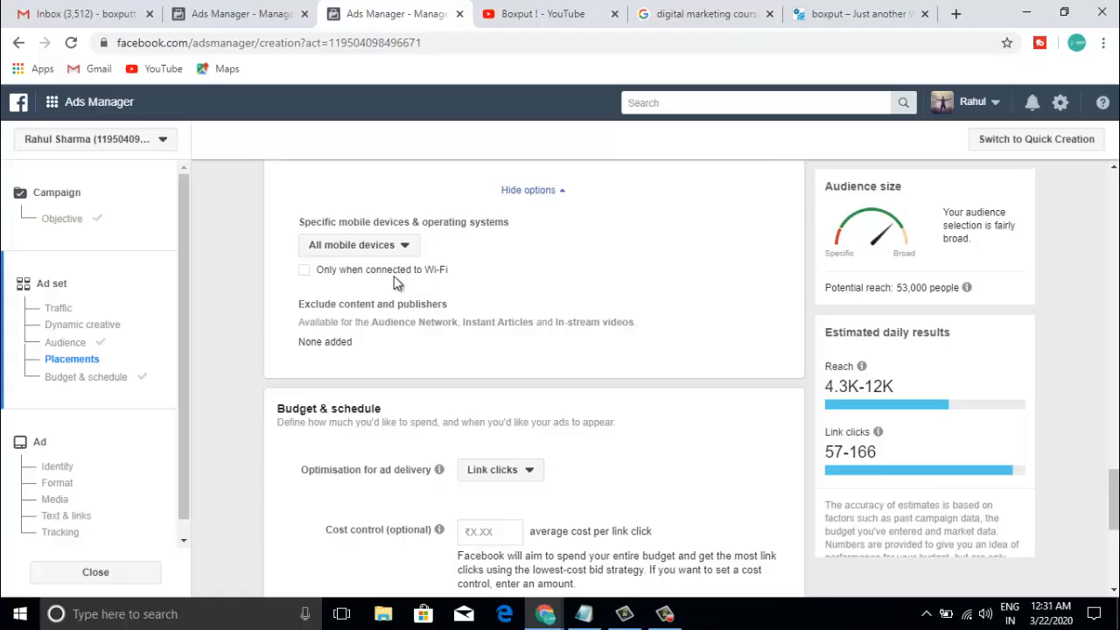
{"action": "left_click", "coordinate": [303, 272]}
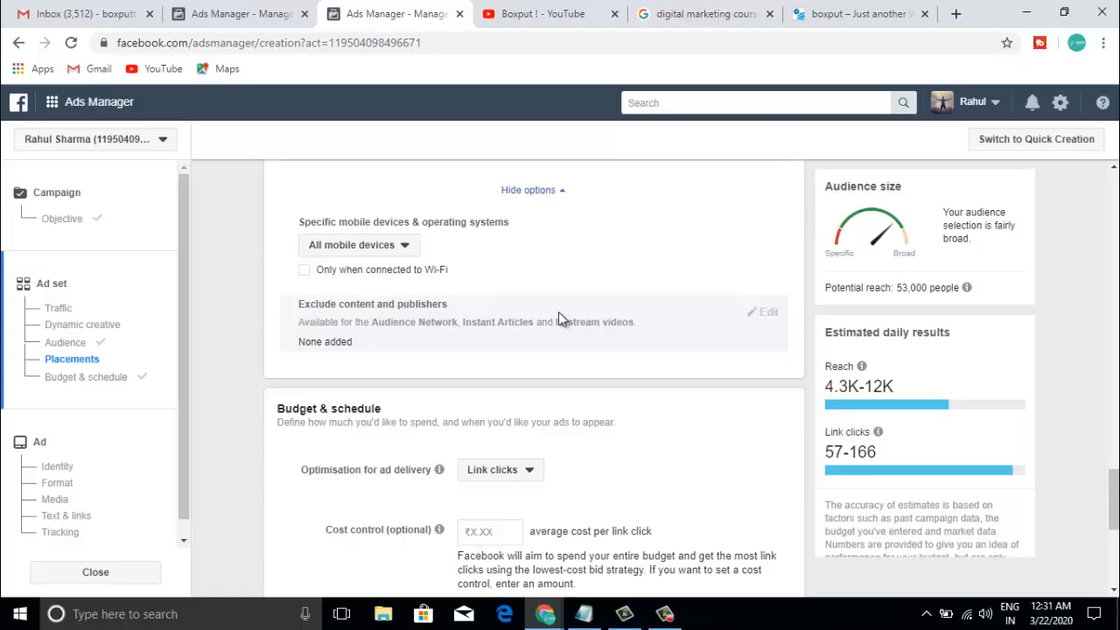
Examine the ad delivery optimisation choices under Budget & schedule, keeping Link clicks
{"action": "scroll", "coordinate": [558, 311], "scroll_direction": "down", "scroll_amount": 1}
{"action": "scroll", "coordinate": [558, 312], "scroll_direction": "up", "scroll_amount": 2}
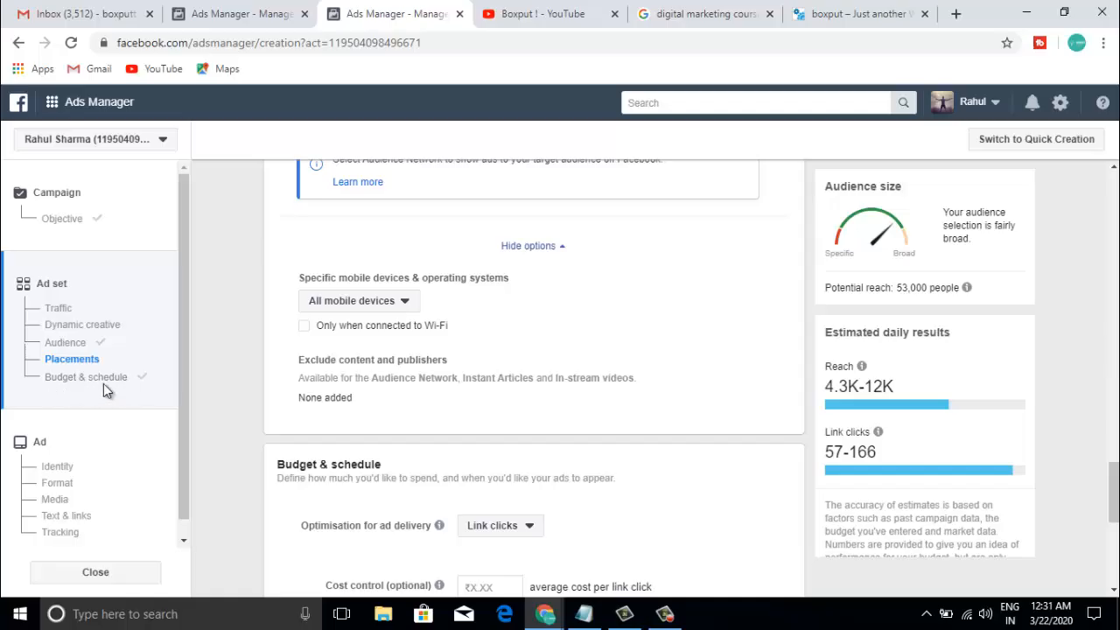
{"action": "scroll", "coordinate": [513, 359], "scroll_direction": "down", "scroll_amount": 3}
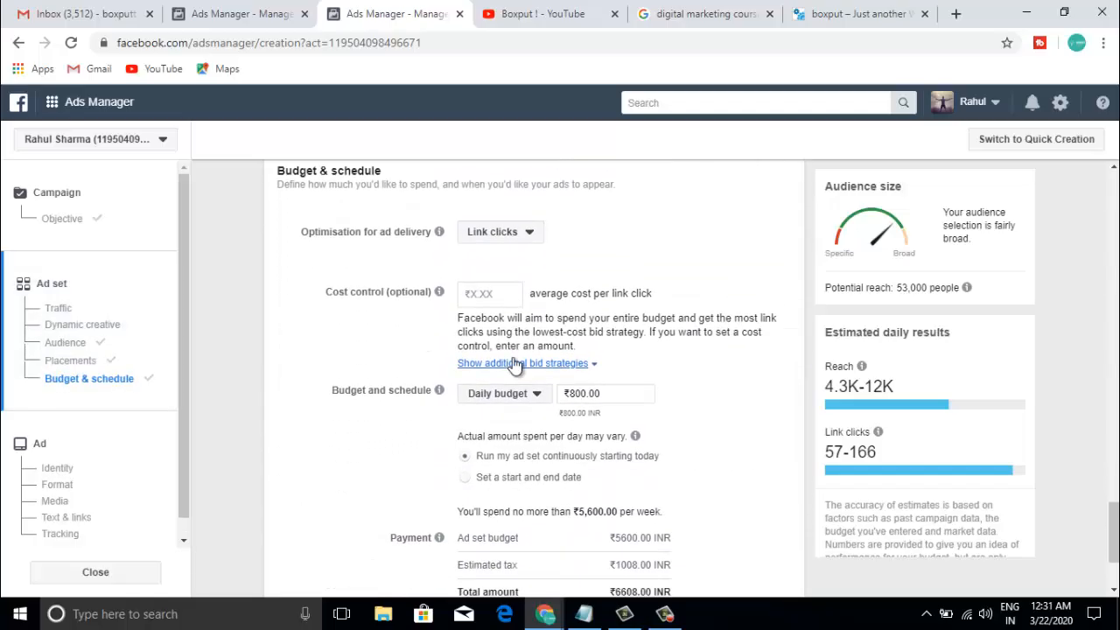
{"action": "left_click", "coordinate": [530, 234]}
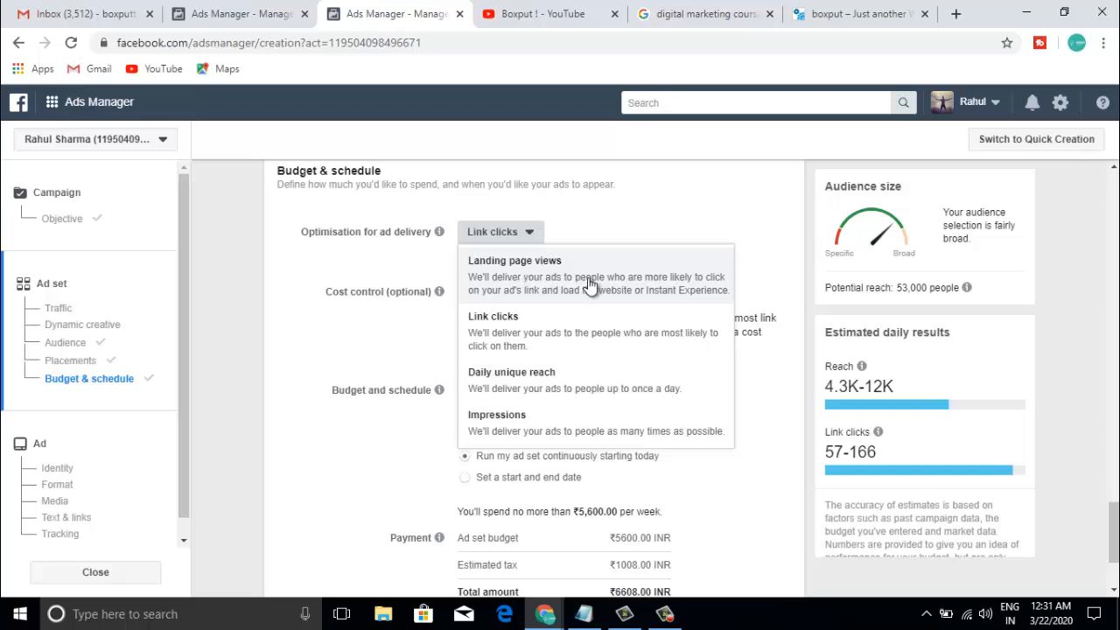
{"action": "left_click", "coordinate": [430, 251]}
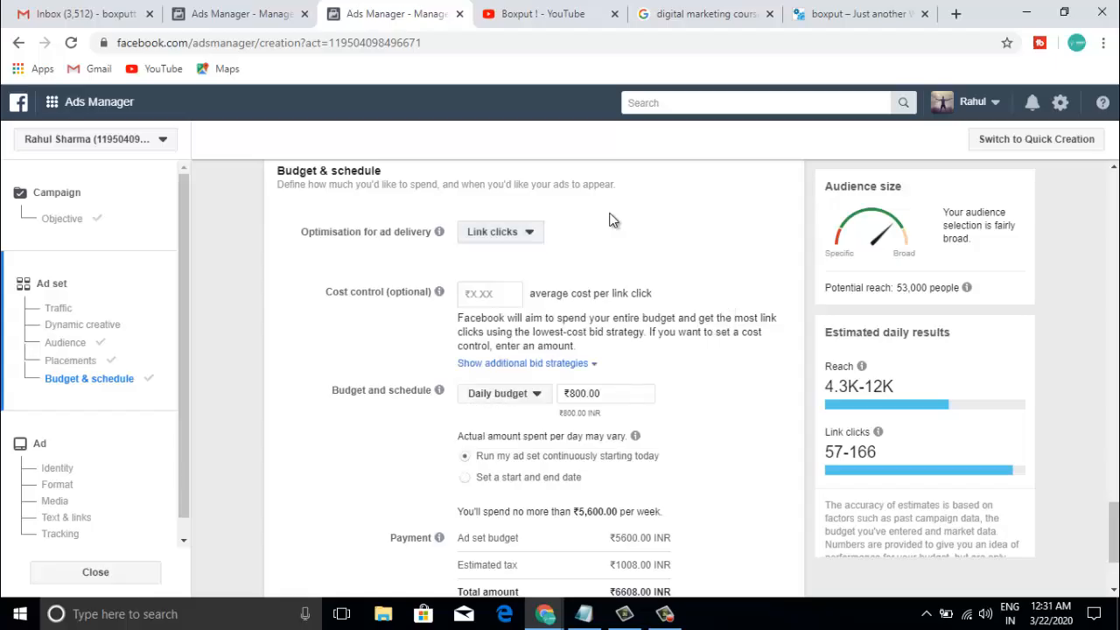
{"action": "mouse_move", "coordinate": [430, 251]}
Set the ad set's daily budget to ₹1,000
{"action": "scroll", "coordinate": [491, 251], "scroll_direction": "down", "scroll_amount": 3}
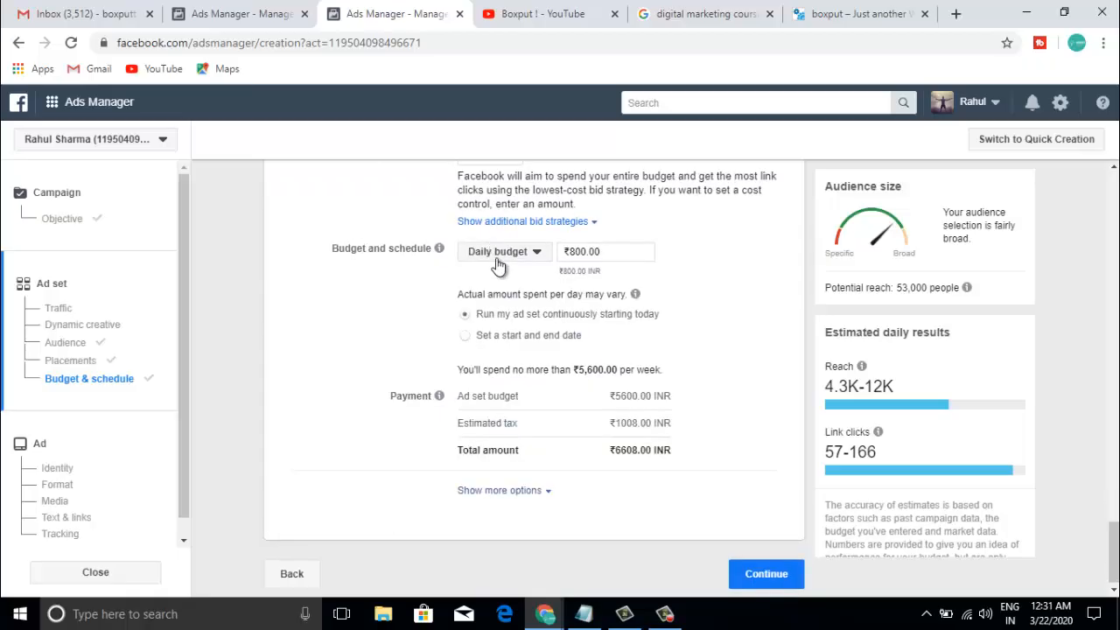
{"action": "left_click", "coordinate": [577, 253]}
{"action": "key", "text": "BackSpace"}
{"action": "type", "text": "10"}
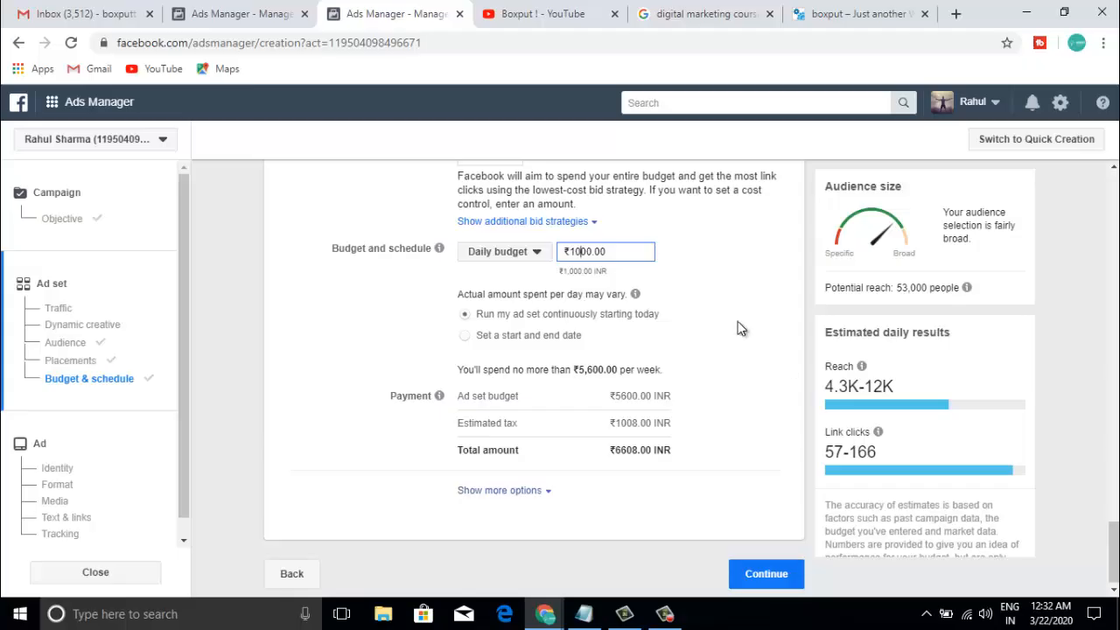
{"action": "left_click", "coordinate": [704, 280]}
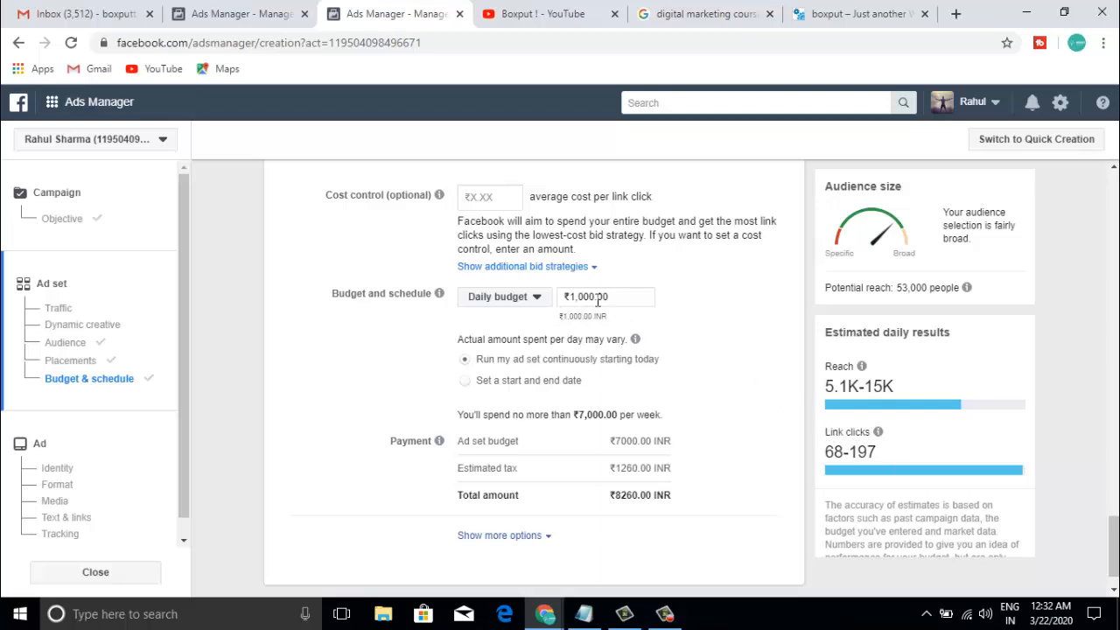
Schedule the ad set with a start date of 23/3/2020 and an end date of 28/3/2020
{"action": "scroll", "coordinate": [691, 329], "scroll_direction": "down", "scroll_amount": 1}
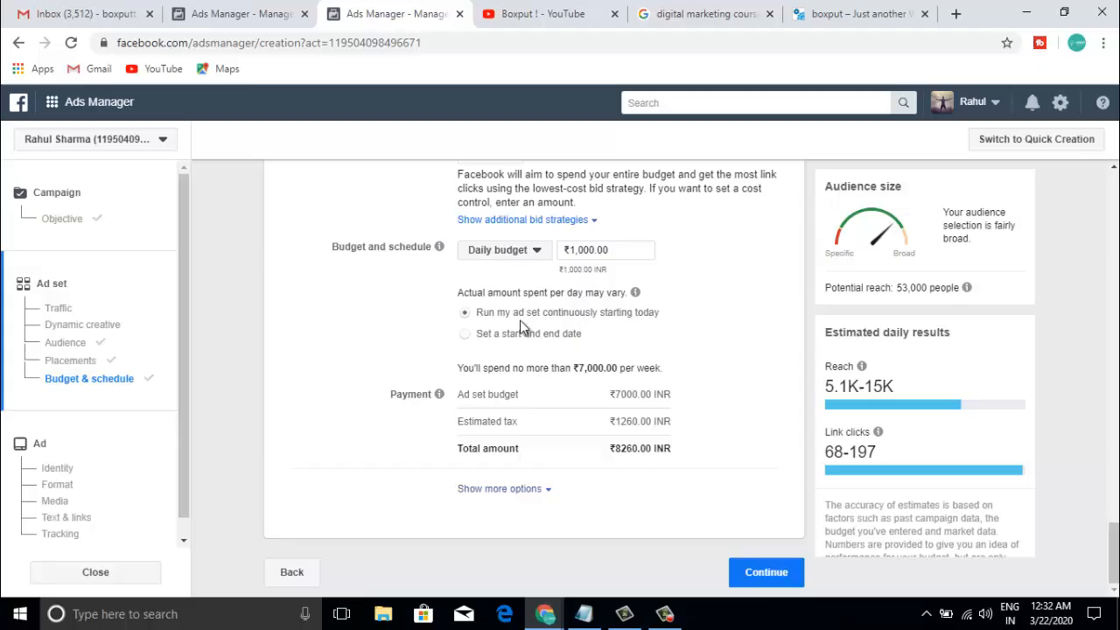
{"action": "left_click", "coordinate": [466, 335]}
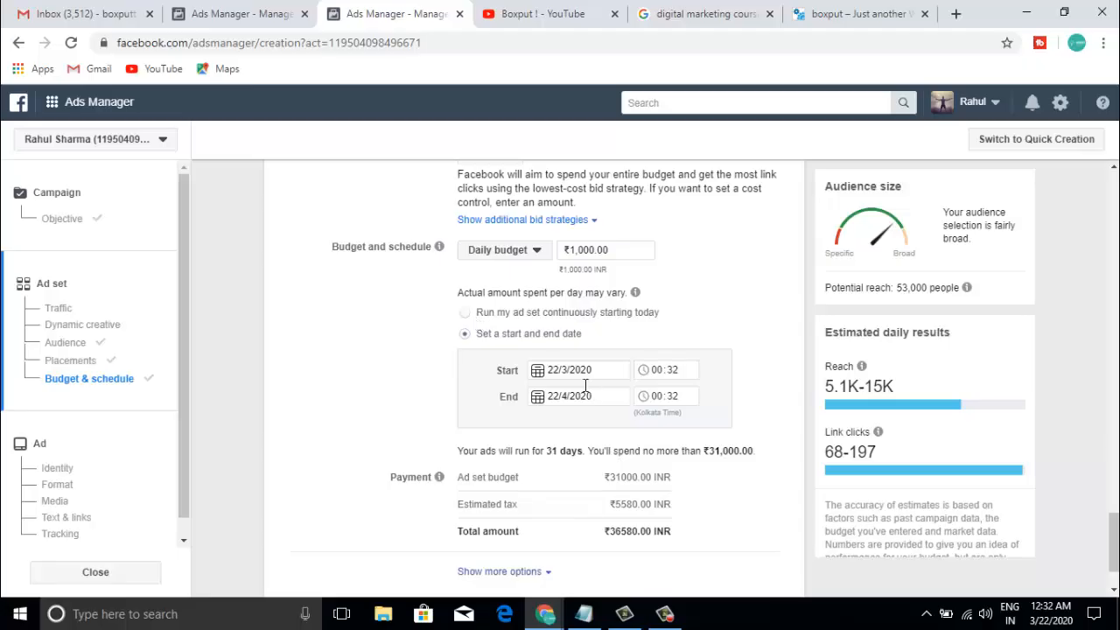
{"action": "left_click", "coordinate": [560, 366]}
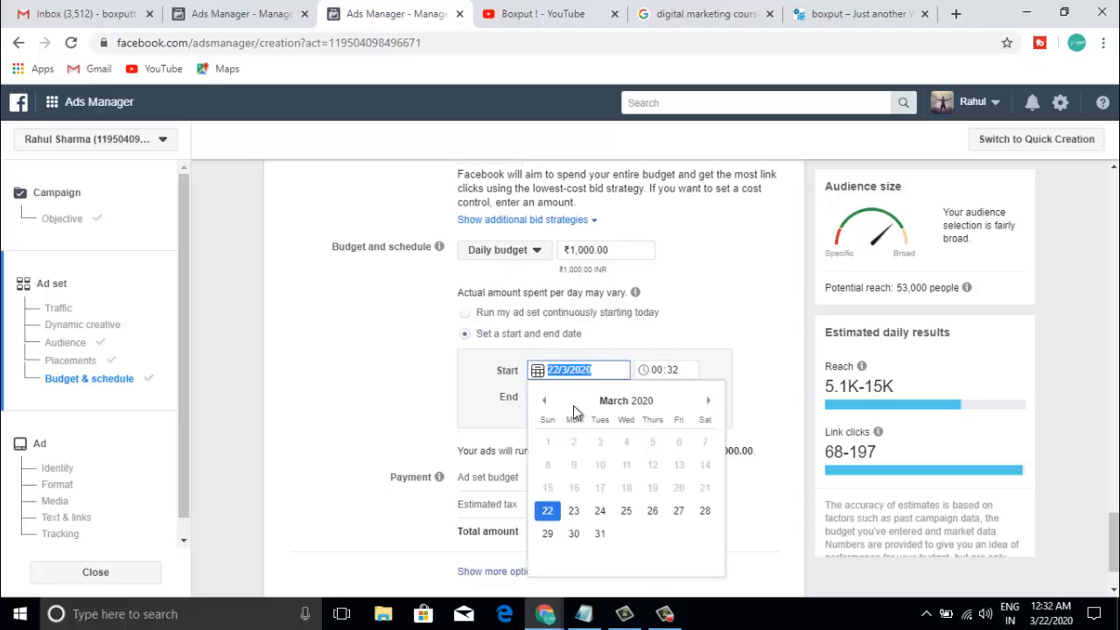
{"action": "left_click", "coordinate": [580, 519]}
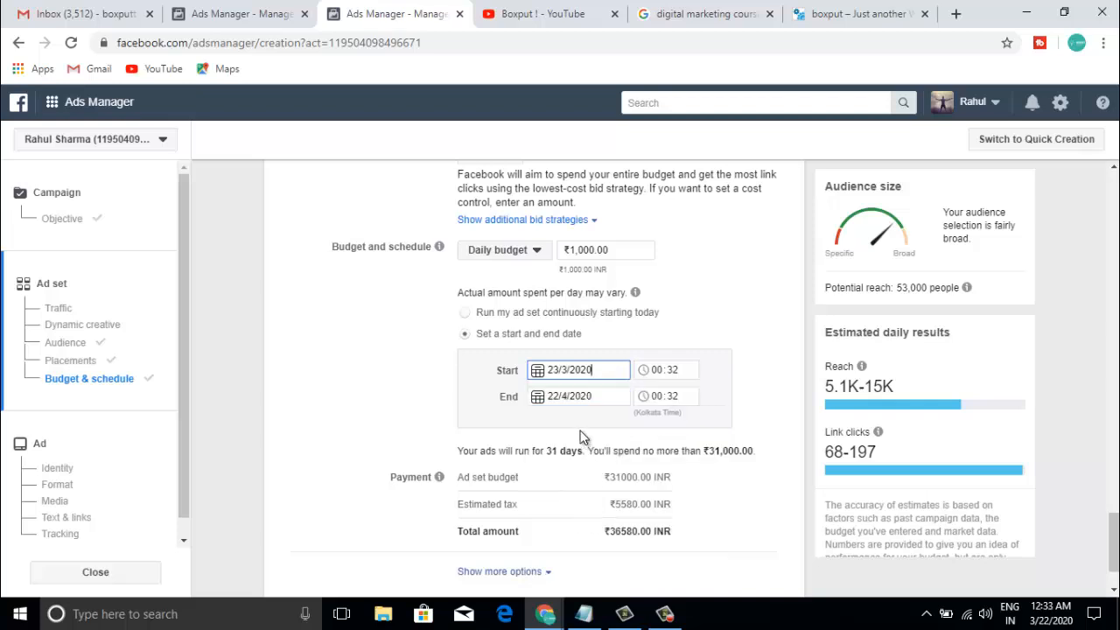
{"action": "left_click", "coordinate": [571, 398]}
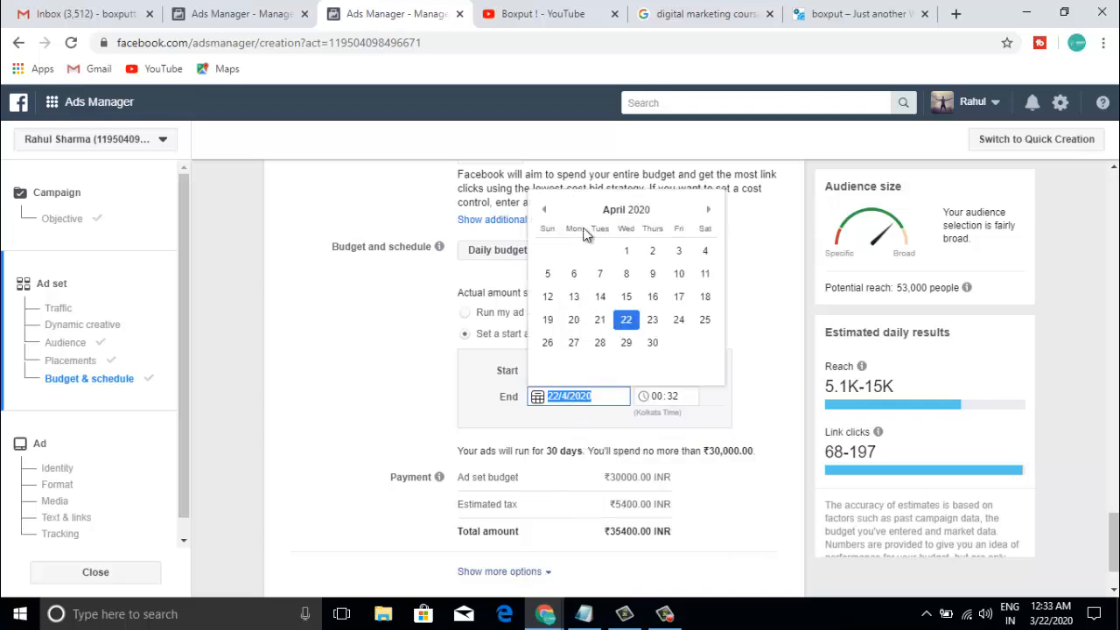
{"action": "left_click", "coordinate": [543, 209]}
{"action": "left_click", "coordinate": [704, 319]}
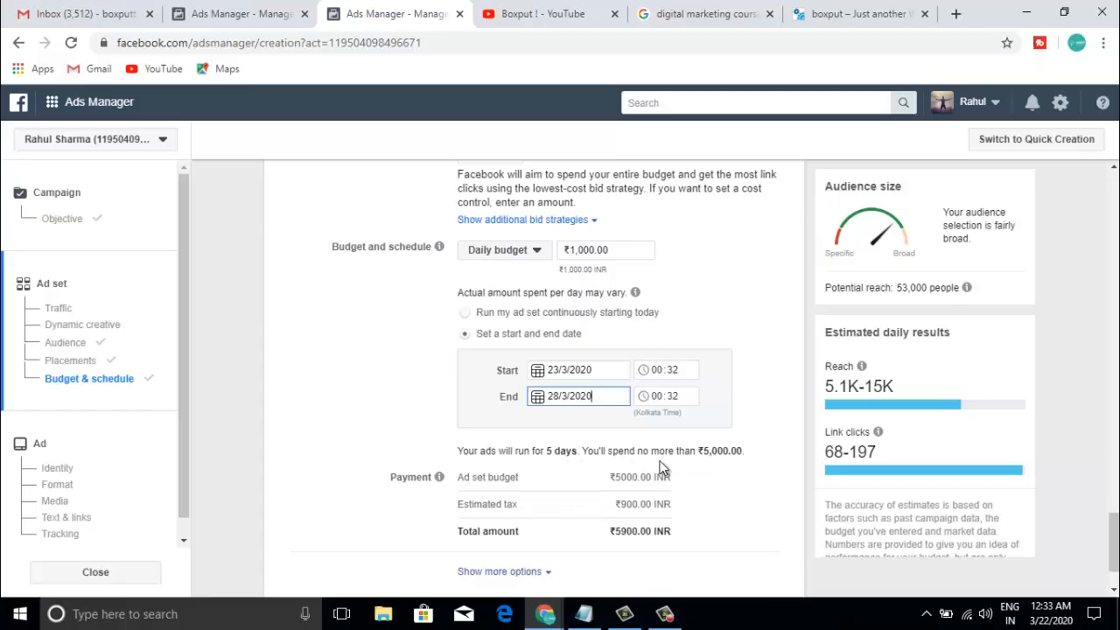
{"action": "left_click", "coordinate": [335, 424]}
{"action": "scroll", "coordinate": [922, 559], "scroll_direction": "down", "scroll_amount": 1}
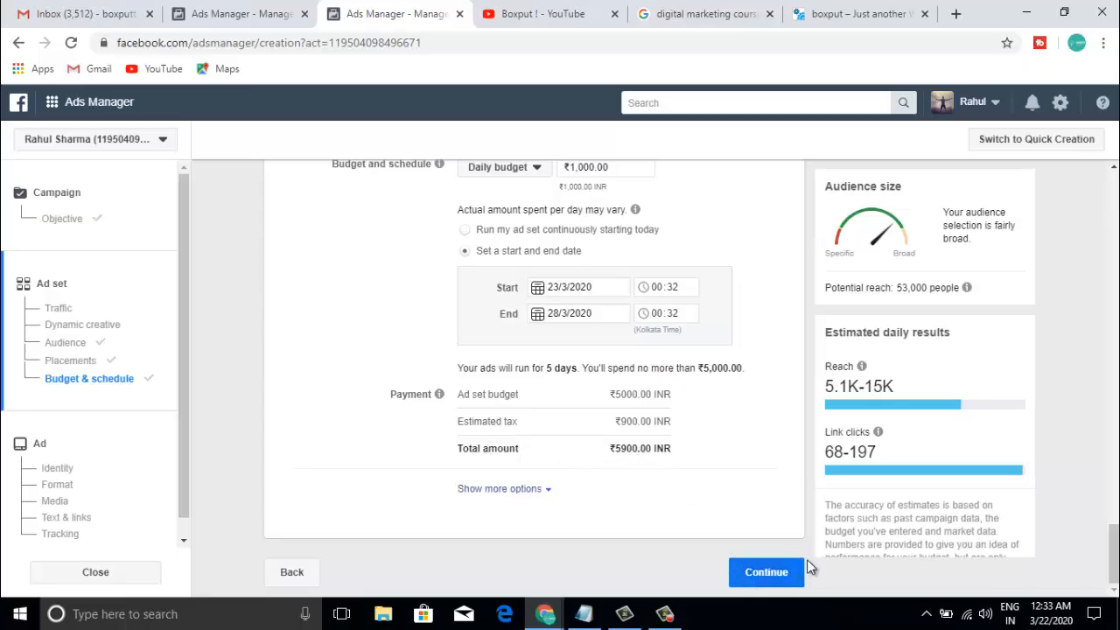
Continue to the ad level and name the ad "digital marketing course"
{"action": "left_click", "coordinate": [763, 578]}
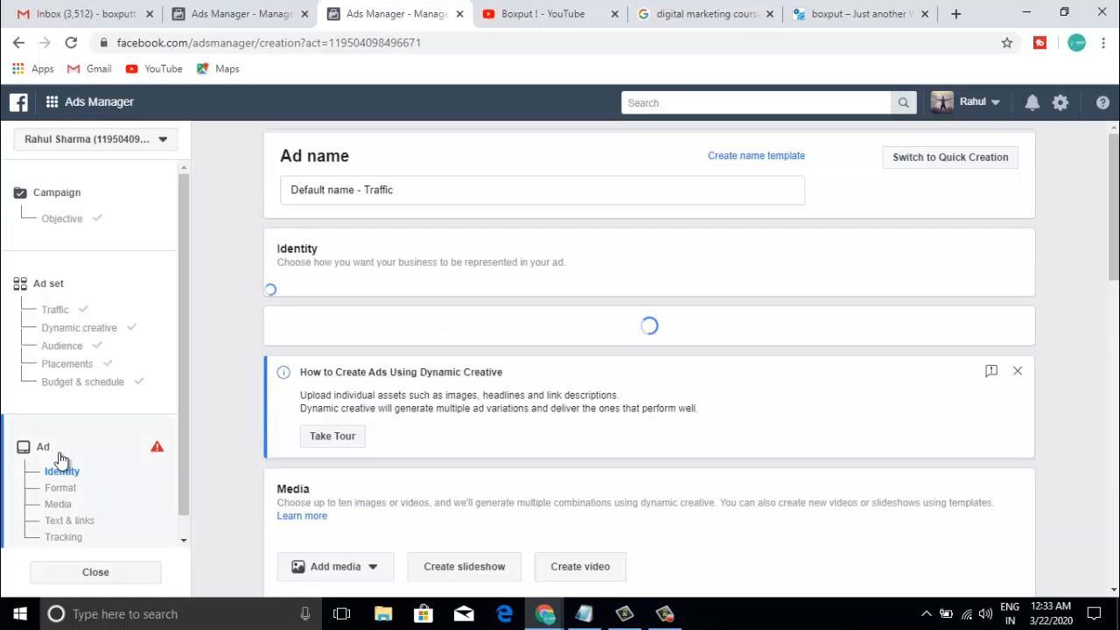
{"action": "left_click", "coordinate": [366, 194]}
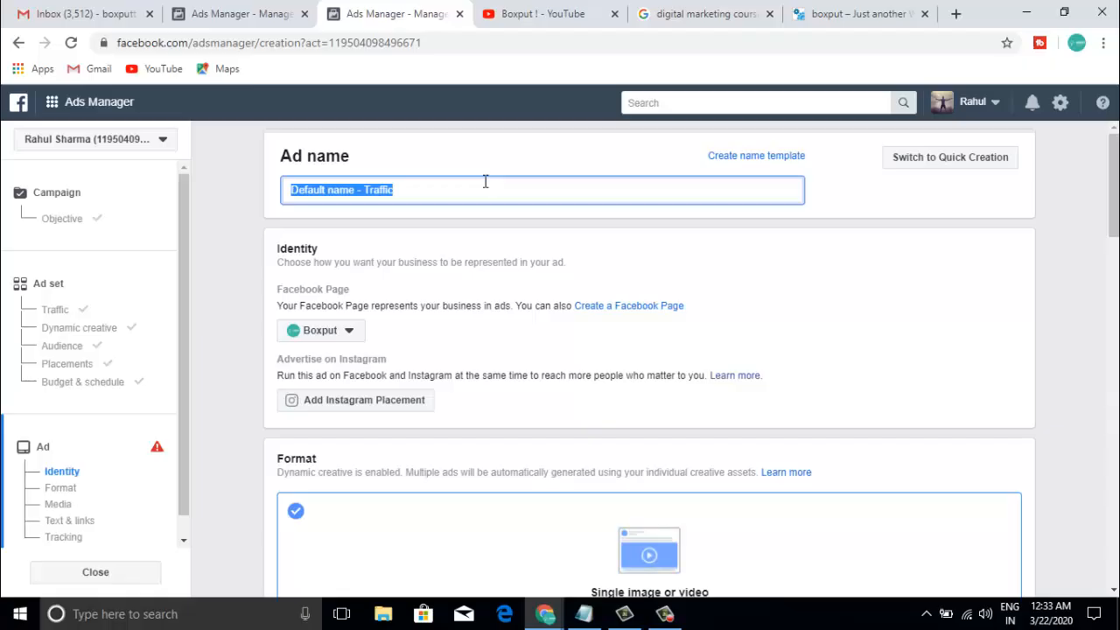
{"action": "key", "text": "alt+Tab"}
{"action": "key", "text": "alt+Tab"}
{"action": "key", "text": "Escape"}
{"action": "type", "text": "dig"}
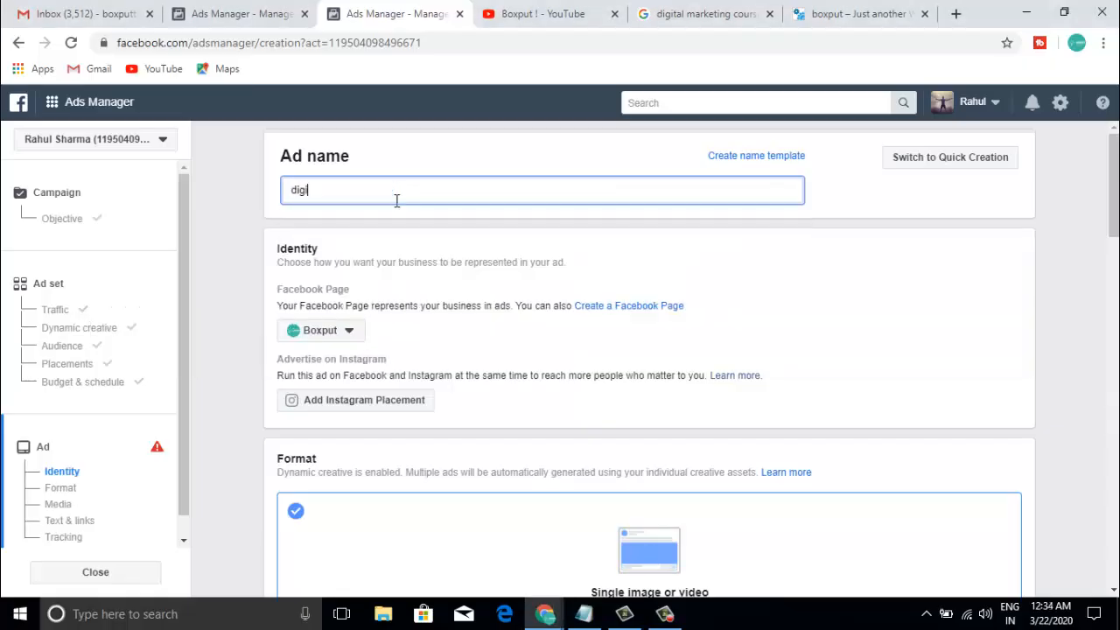
{"action": "type", "text": "ital marketing course"}
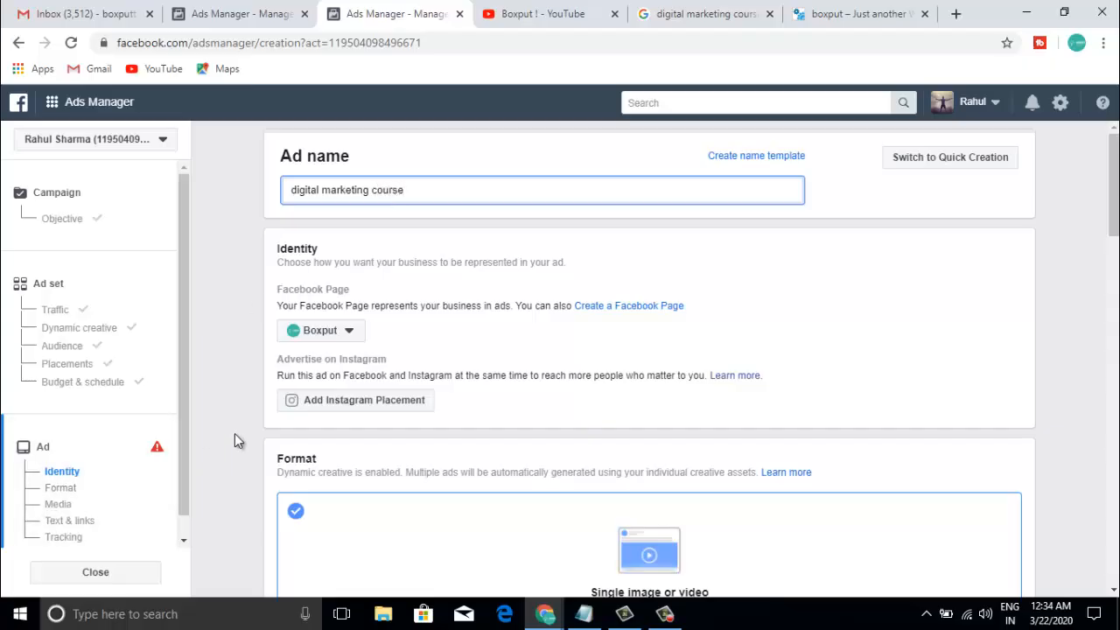
Choose Boxput as the Facebook Page that represents the business in the ad
{"action": "left_click", "coordinate": [349, 332]}
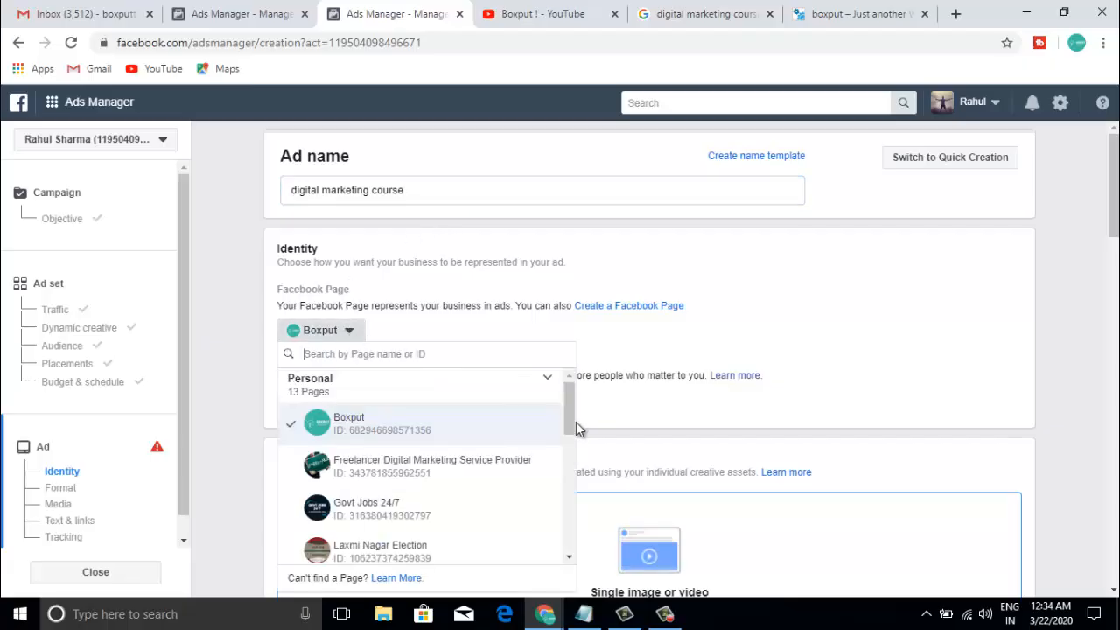
{"action": "mouse_move", "coordinate": [570, 420]}
{"action": "left_mouse_down"}
{"action": "mouse_move", "coordinate": [593, 488]}
{"action": "mouse_move", "coordinate": [573, 551]}
{"action": "mouse_move", "coordinate": [566, 403]}
{"action": "left_mouse_up"}
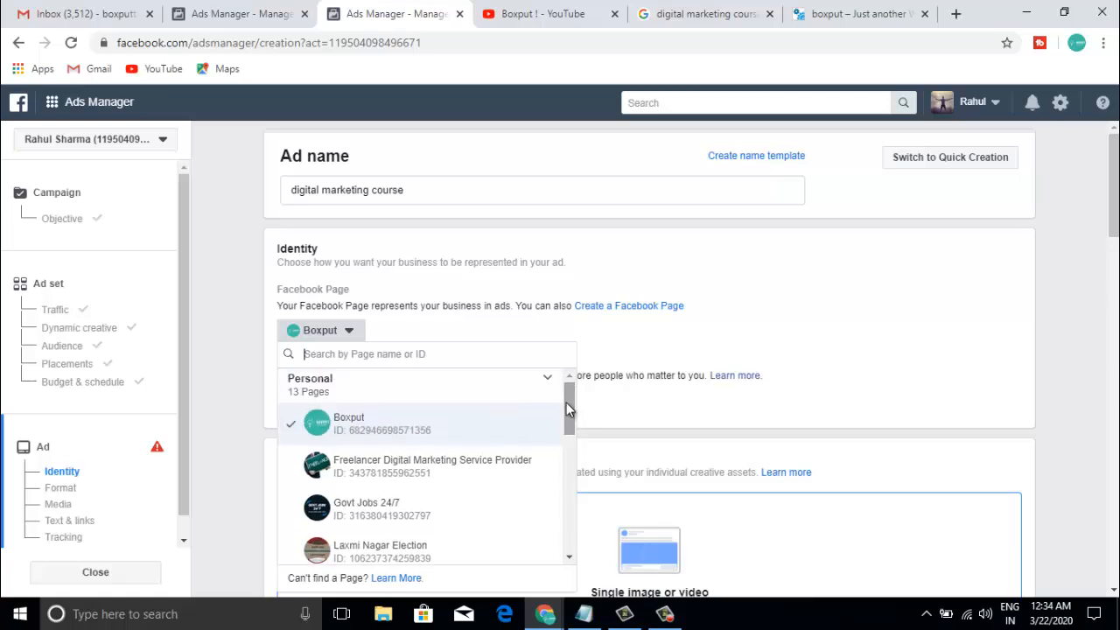
{"action": "left_click", "coordinate": [351, 435]}
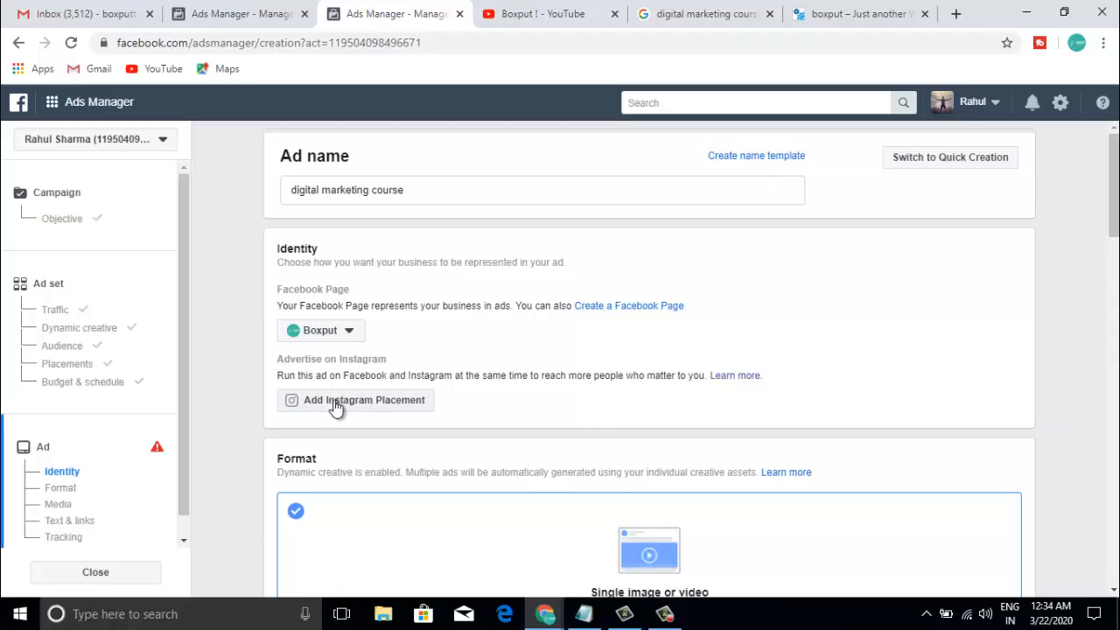
Add the 1280 × 720 "How to Rank Any Post" picture from the account images as the ad's media
{"action": "scroll", "coordinate": [853, 356], "scroll_direction": "down", "scroll_amount": 1}
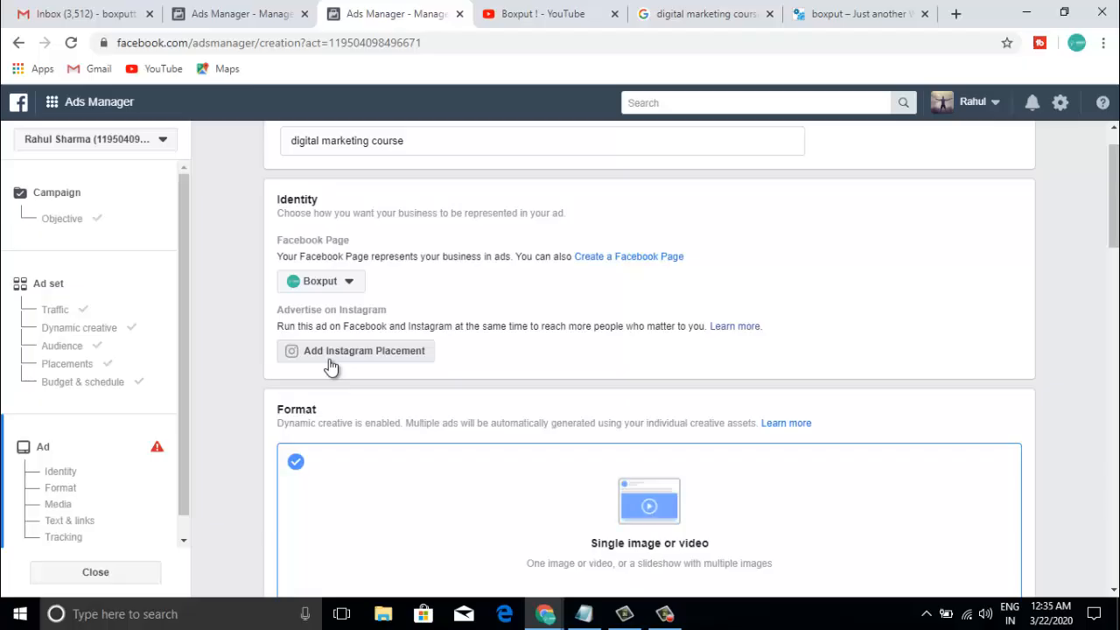
{"action": "scroll", "coordinate": [330, 368], "scroll_direction": "down", "scroll_amount": 1}
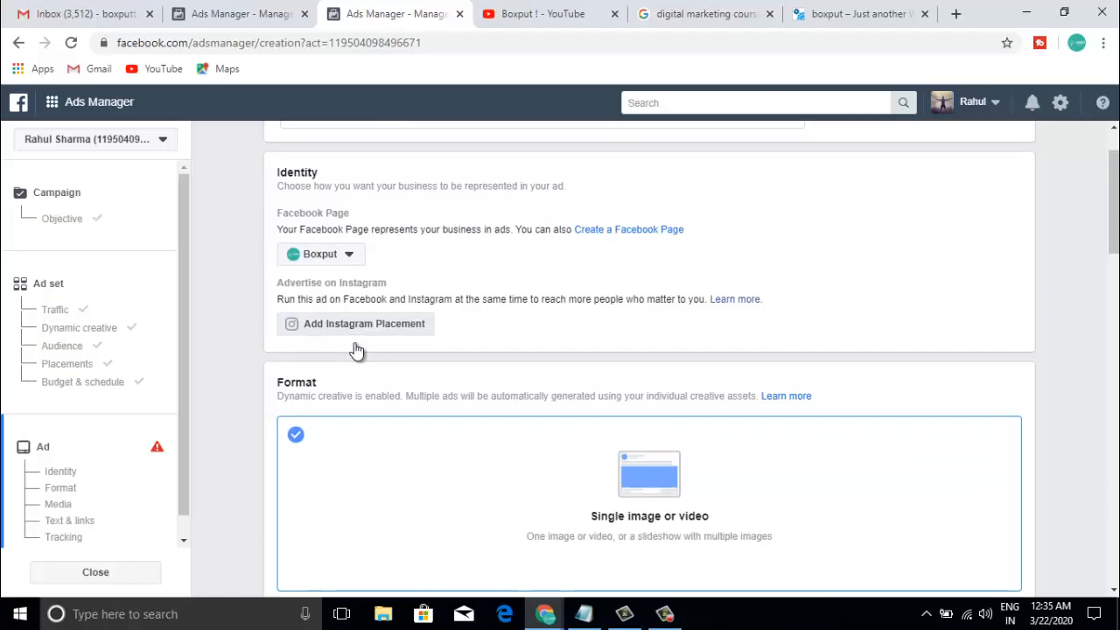
{"action": "scroll", "coordinate": [357, 350], "scroll_direction": "down", "scroll_amount": 2}
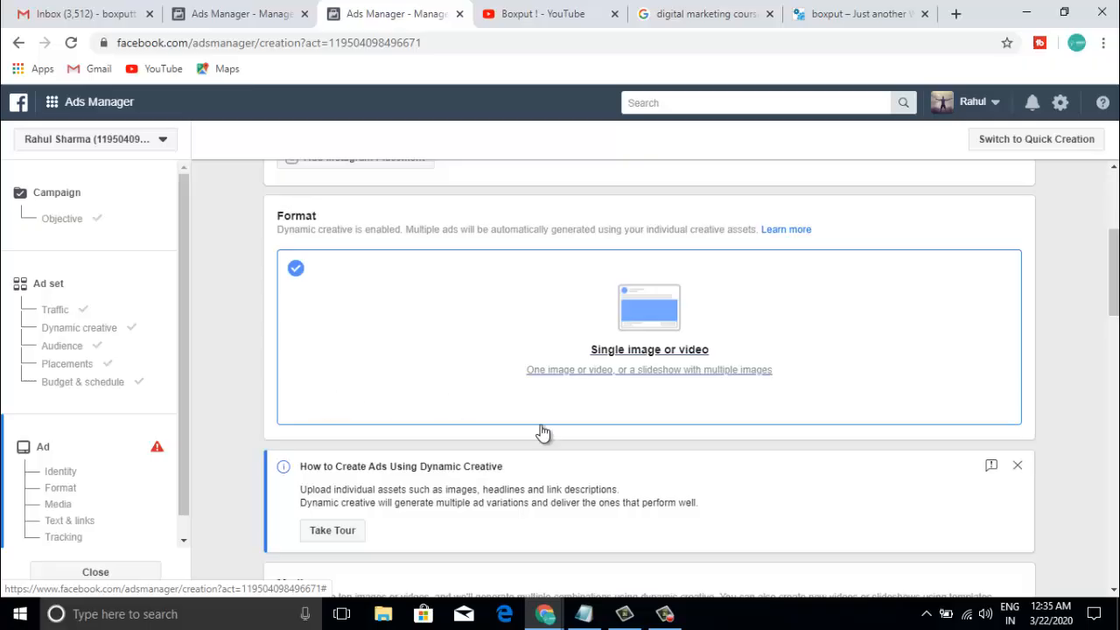
{"action": "scroll", "coordinate": [542, 431], "scroll_direction": "down", "scroll_amount": 2}
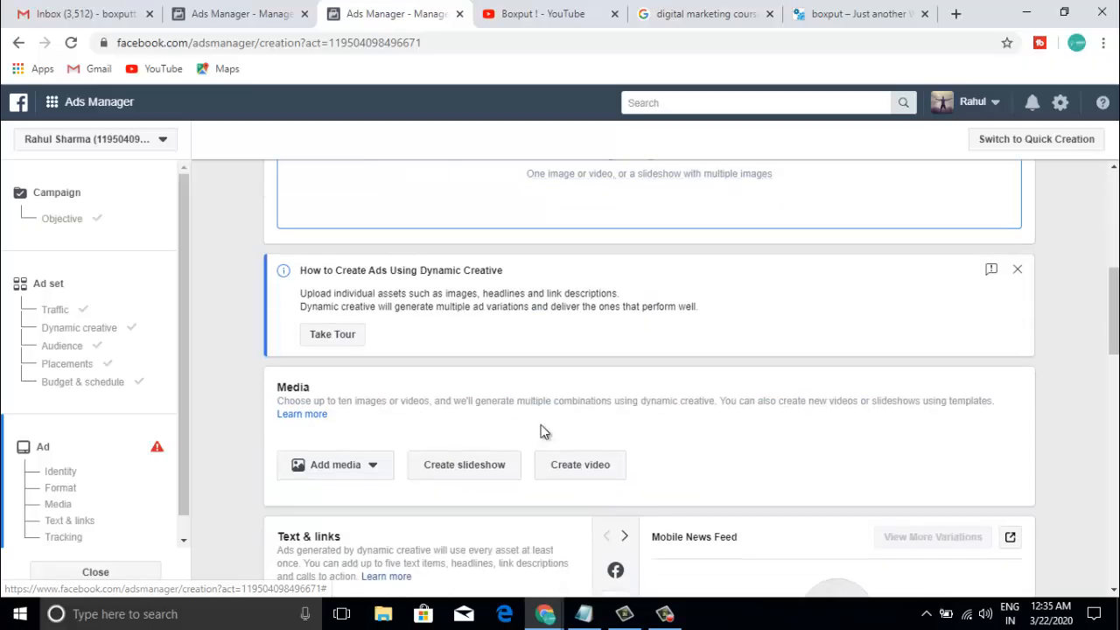
{"action": "left_click", "coordinate": [357, 471]}
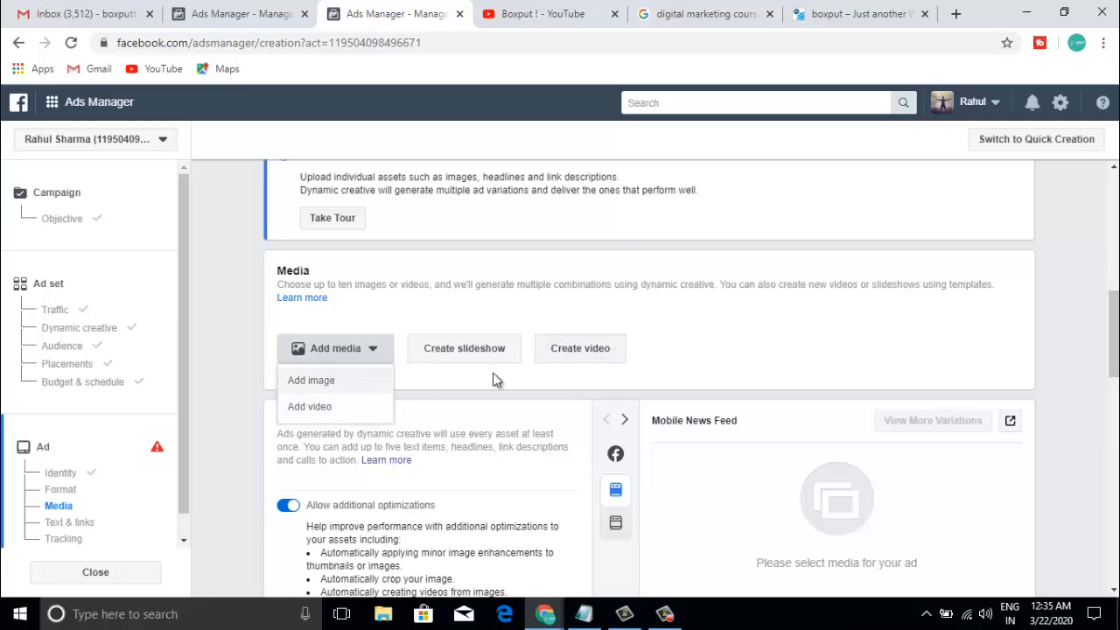
{"action": "left_click", "coordinate": [315, 385]}
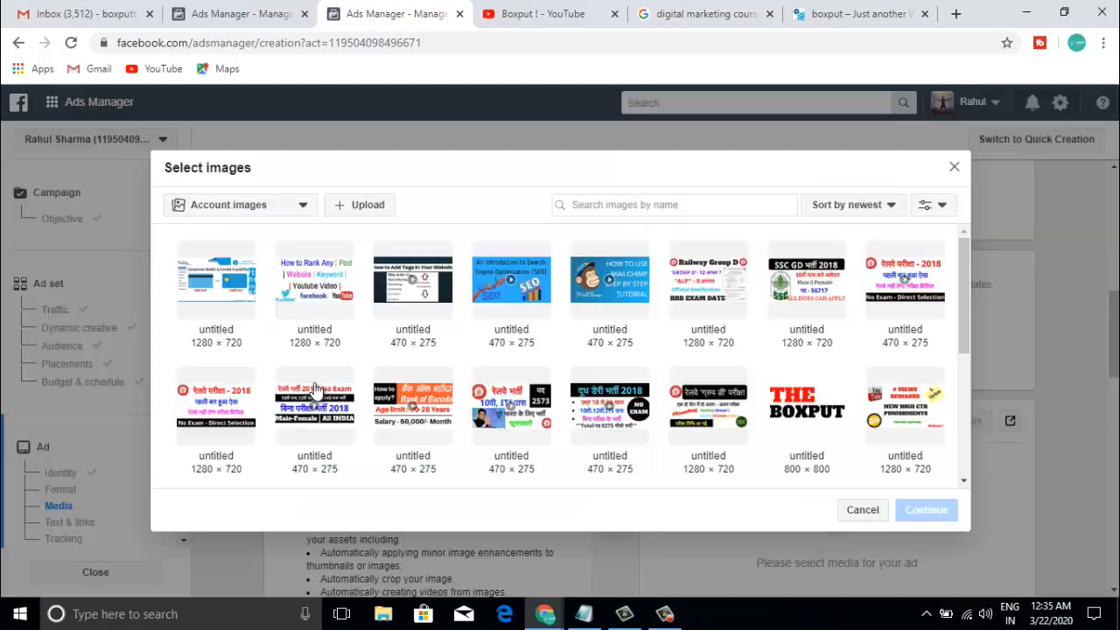
{"action": "left_click", "coordinate": [314, 280]}
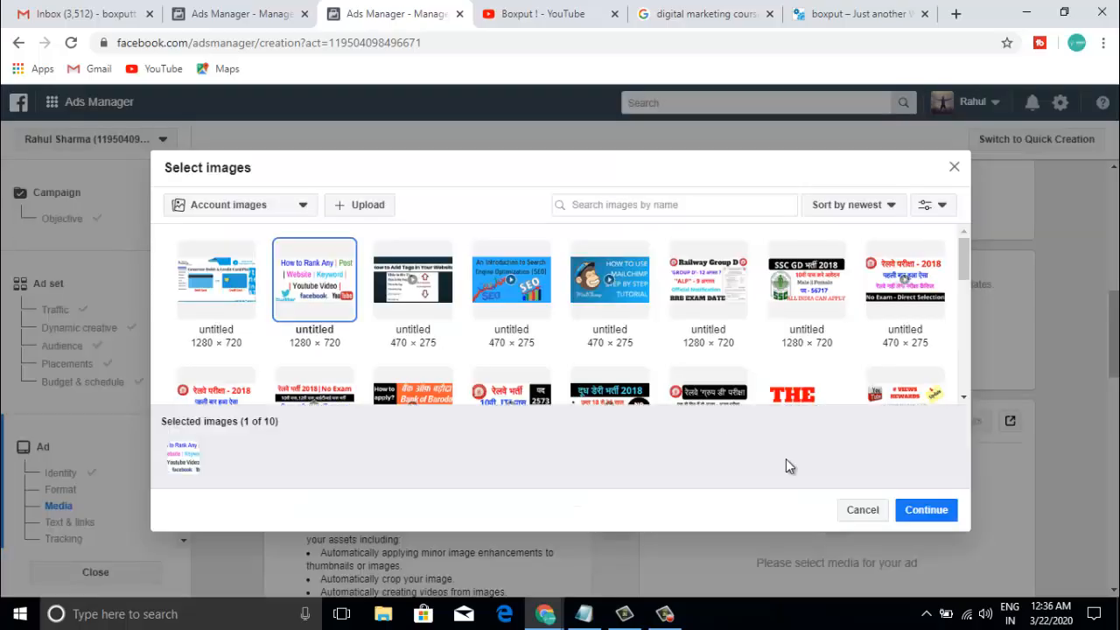
{"action": "left_click", "coordinate": [925, 510]}
Look over the primary text, headline and description fields in the ad's Text & links section
{"action": "scroll", "coordinate": [928, 518], "scroll_direction": "down", "scroll_amount": 4}
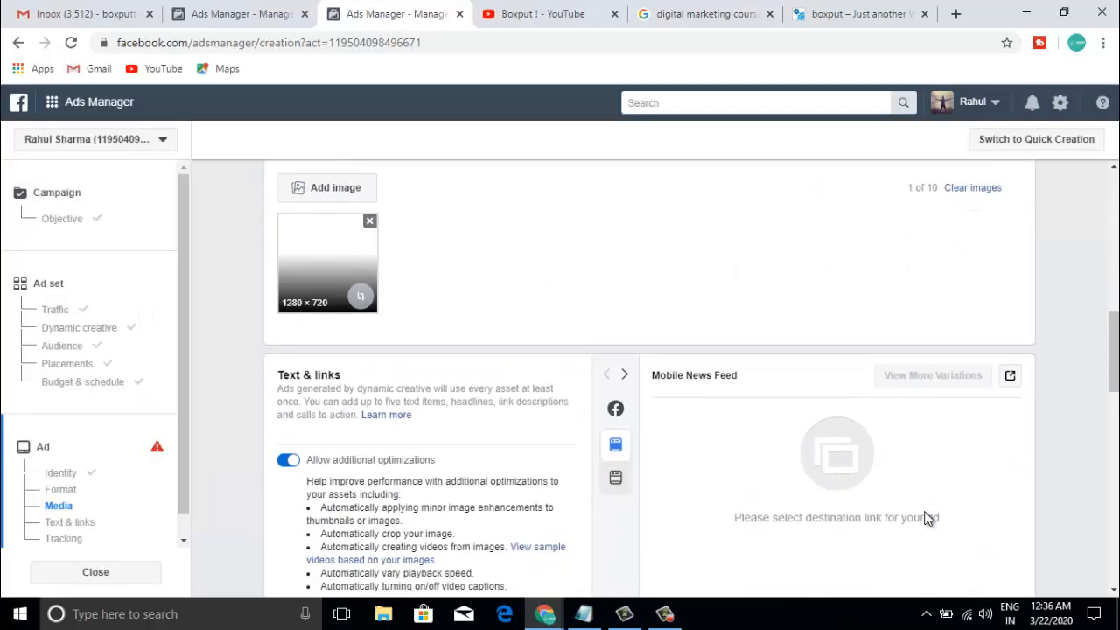
{"action": "scroll", "coordinate": [853, 362], "scroll_direction": "up", "scroll_amount": 1}
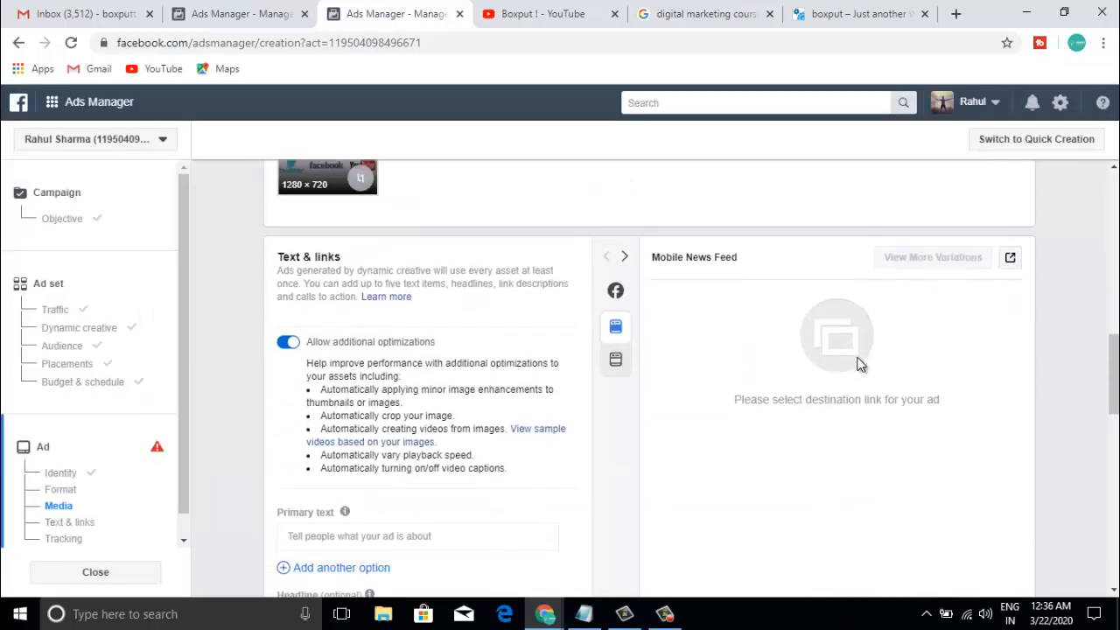
{"action": "scroll", "coordinate": [697, 345], "scroll_direction": "down", "scroll_amount": 3}
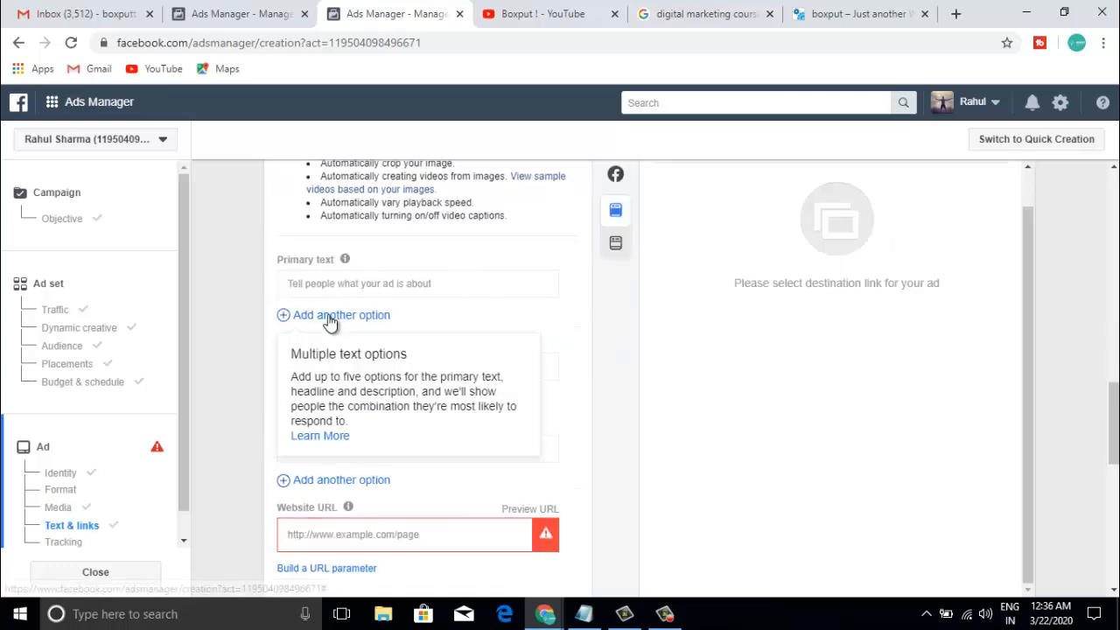
{"action": "left_click", "coordinate": [350, 280]}
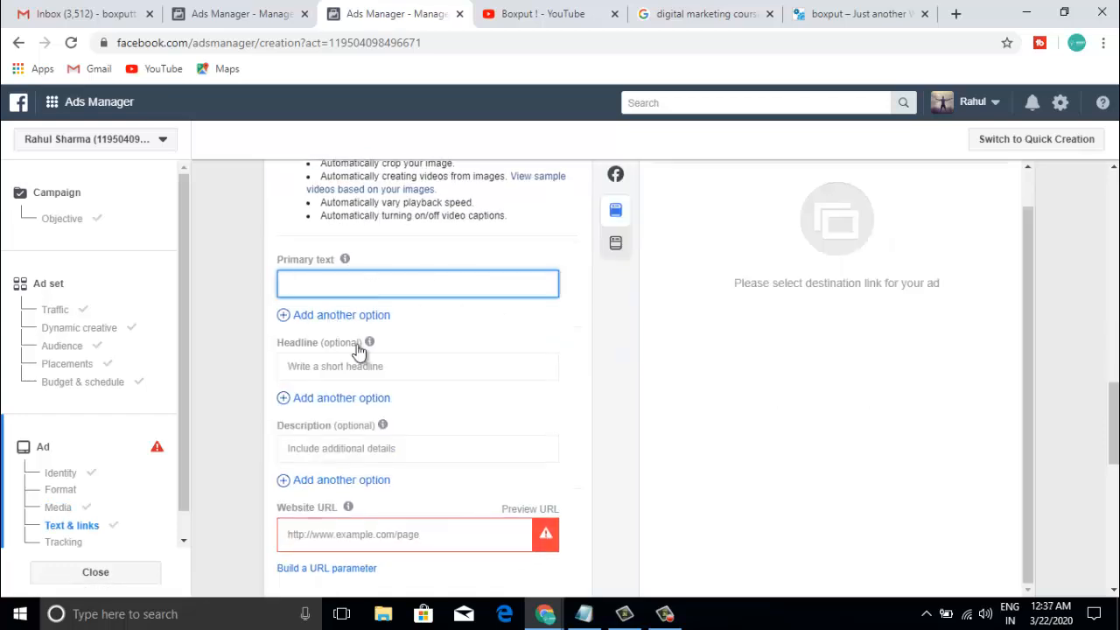
{"action": "mouse_move", "coordinate": [362, 375]}
{"action": "left_click", "coordinate": [395, 364]}
{"action": "mouse_move", "coordinate": [379, 447]}
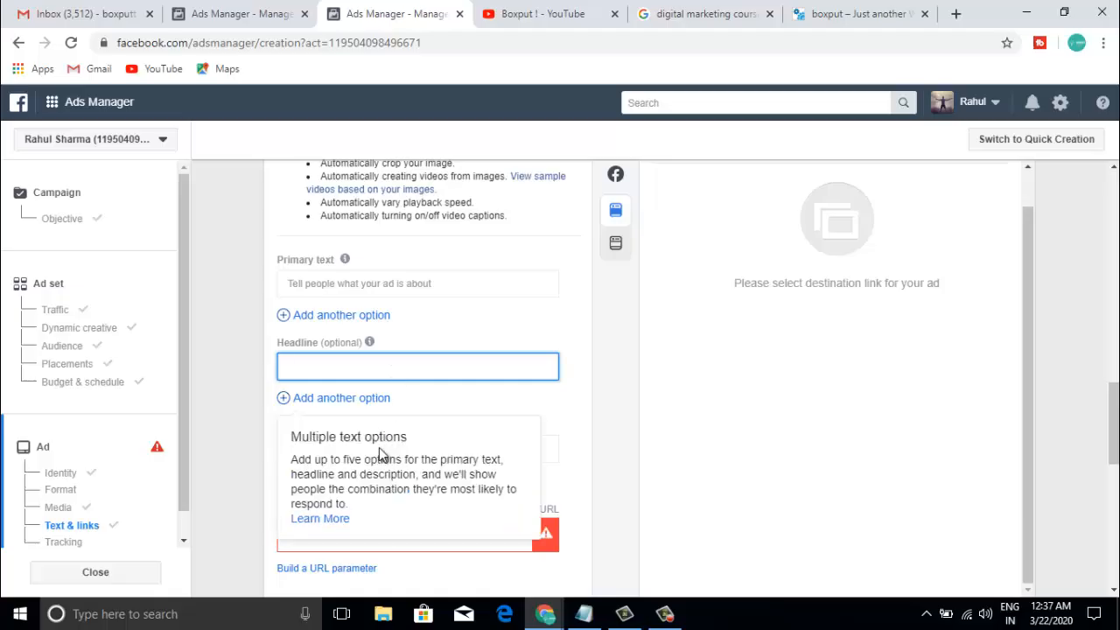
{"action": "left_click", "coordinate": [562, 368]}
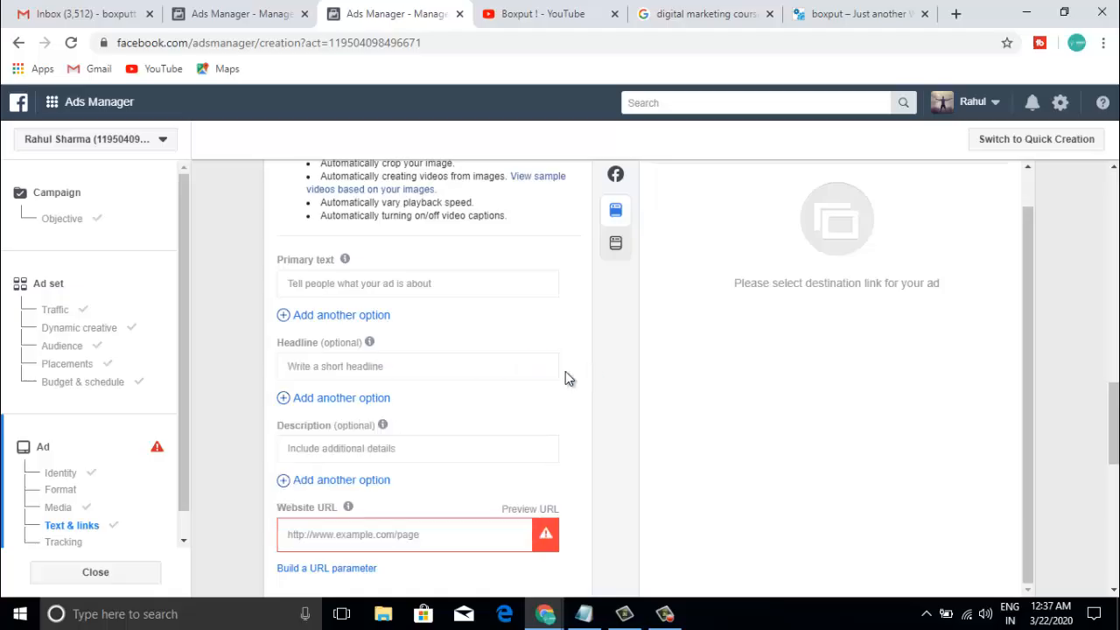
{"action": "left_click", "coordinate": [450, 448]}
{"action": "left_click", "coordinate": [431, 533]}
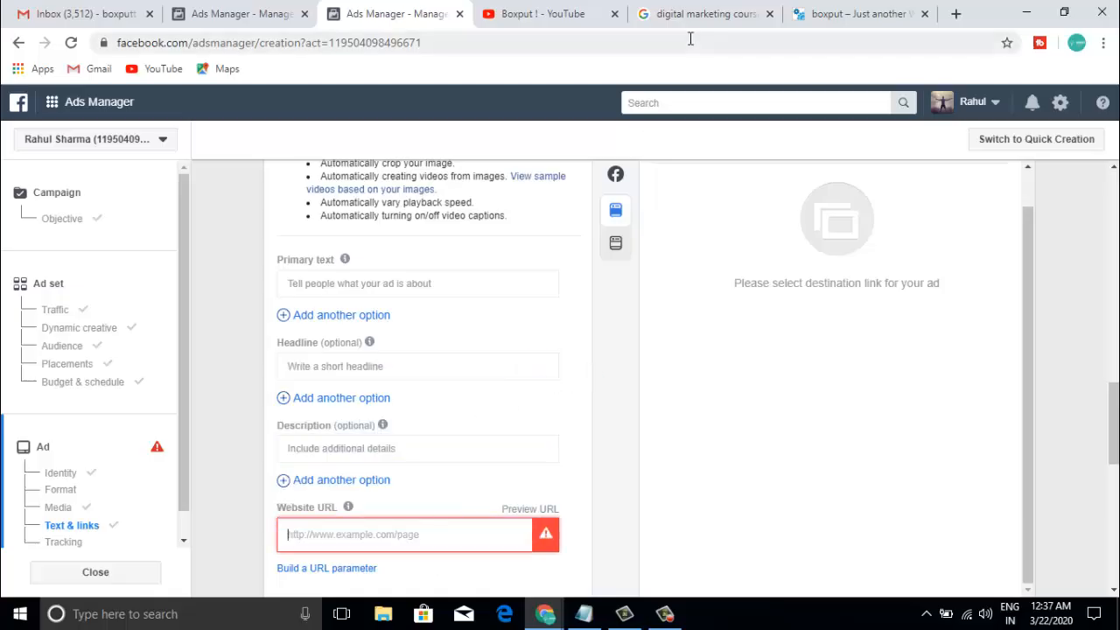
{"action": "left_click", "coordinate": [797, 14]}
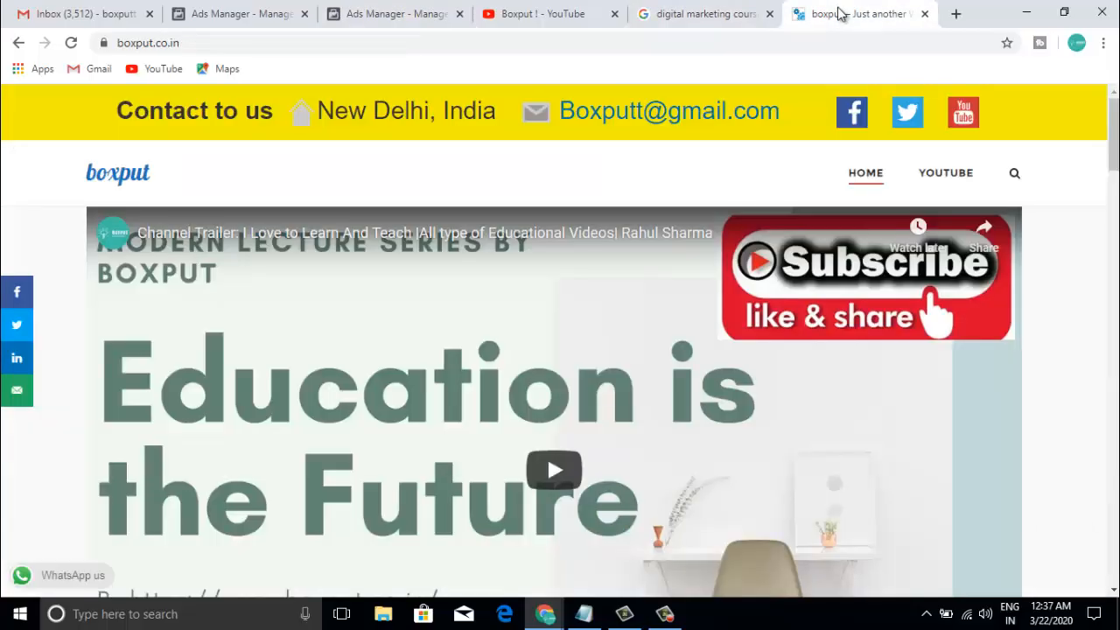
{"action": "left_click", "coordinate": [306, 47]}
{"action": "key", "text": "ctrl+c"}
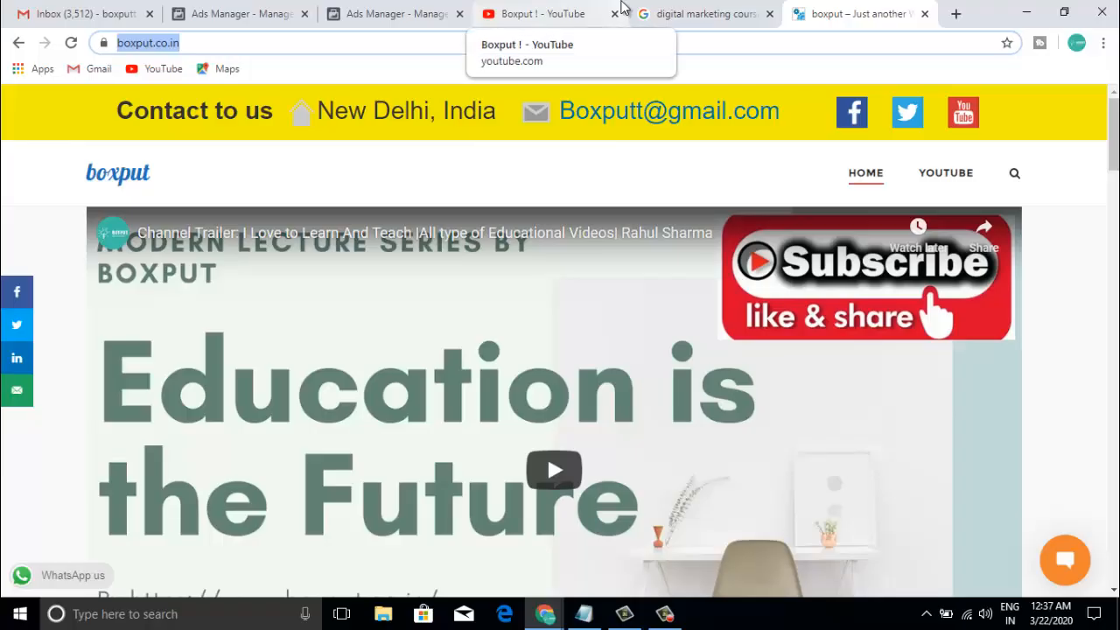
{"action": "left_click", "coordinate": [405, 12]}
{"action": "key", "text": "ctrl+v"}
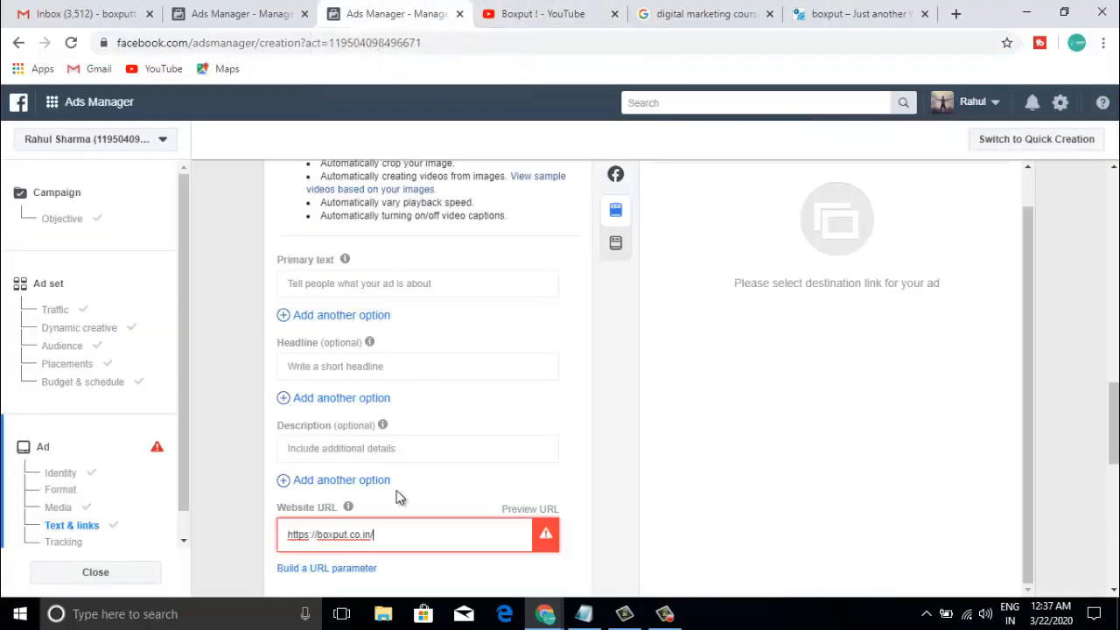
Enter "digital marketing course" as the ad's primary text
{"action": "left_click", "coordinate": [363, 287]}
{"action": "type", "text": "d"}
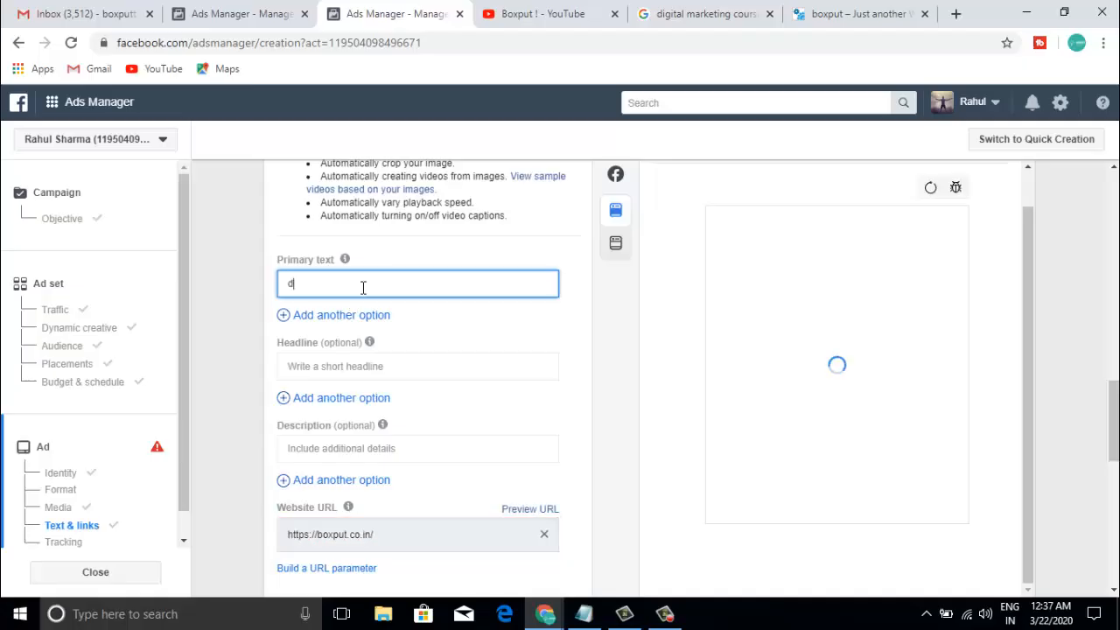
{"action": "type", "text": "igita"}
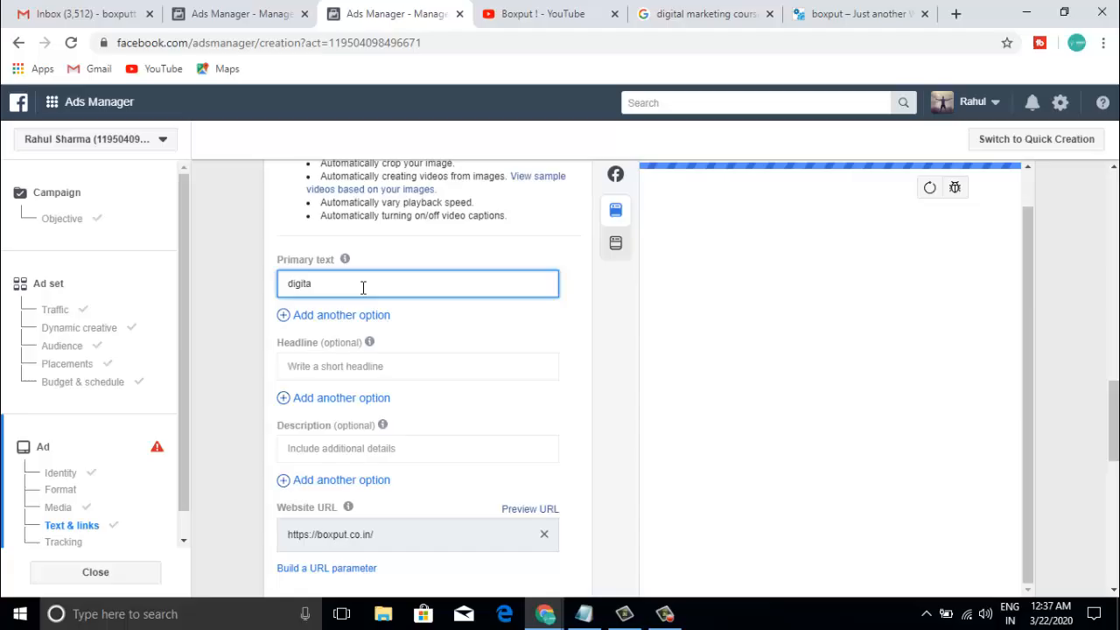
{"action": "type", "text": "l"}
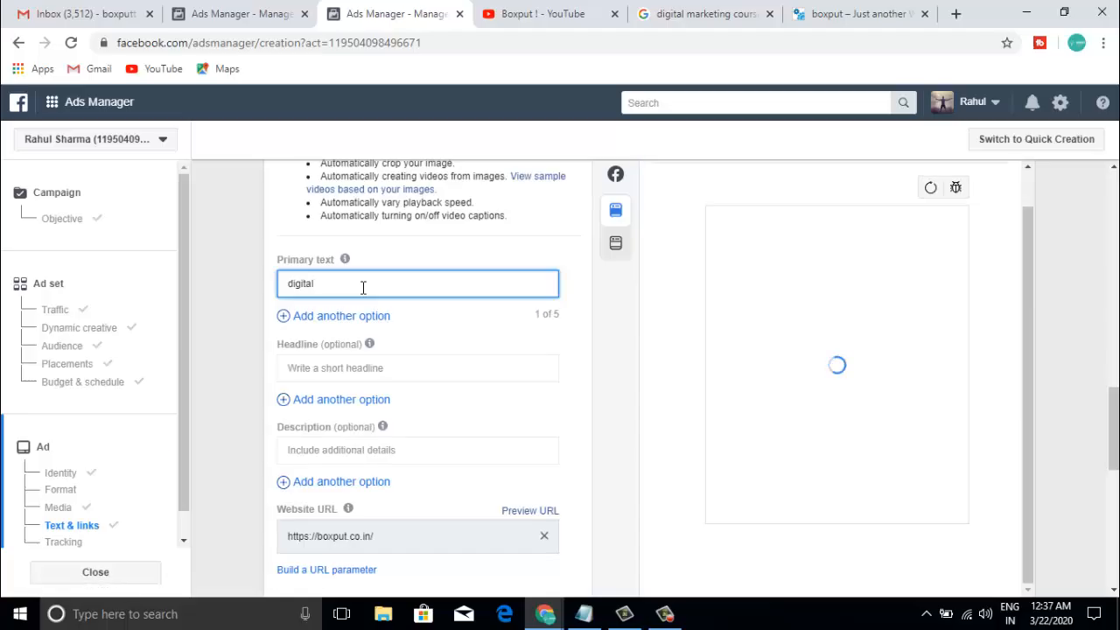
{"action": "type", "text": " marketing course"}
Set the ad's headline to "get 20% discount for first 100 register"
{"action": "left_click", "coordinate": [363, 368]}
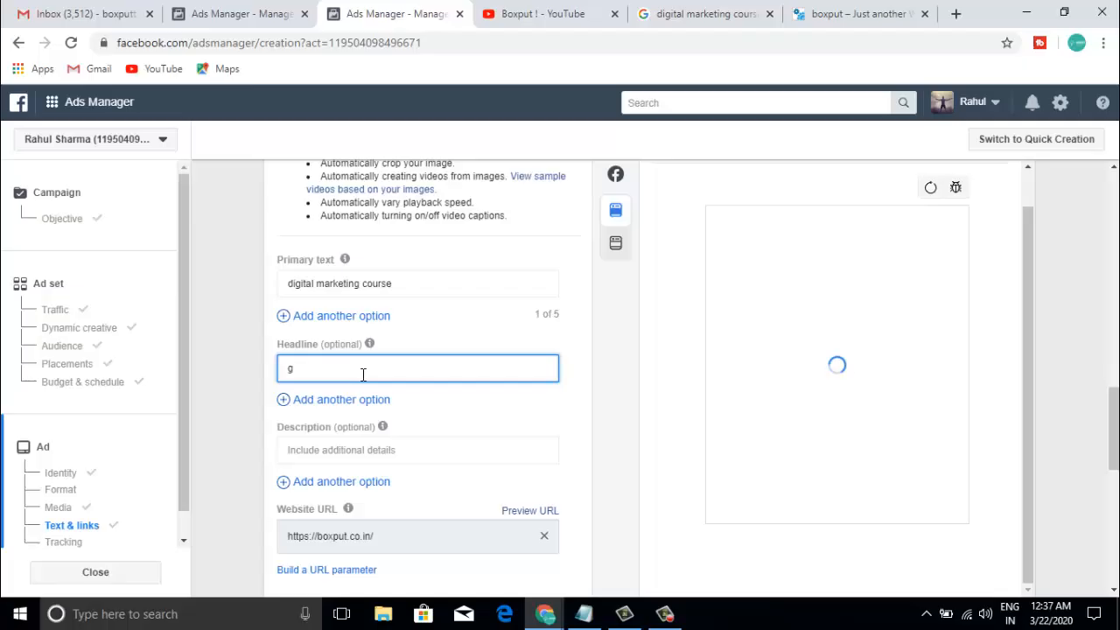
{"action": "type", "text": "get"}
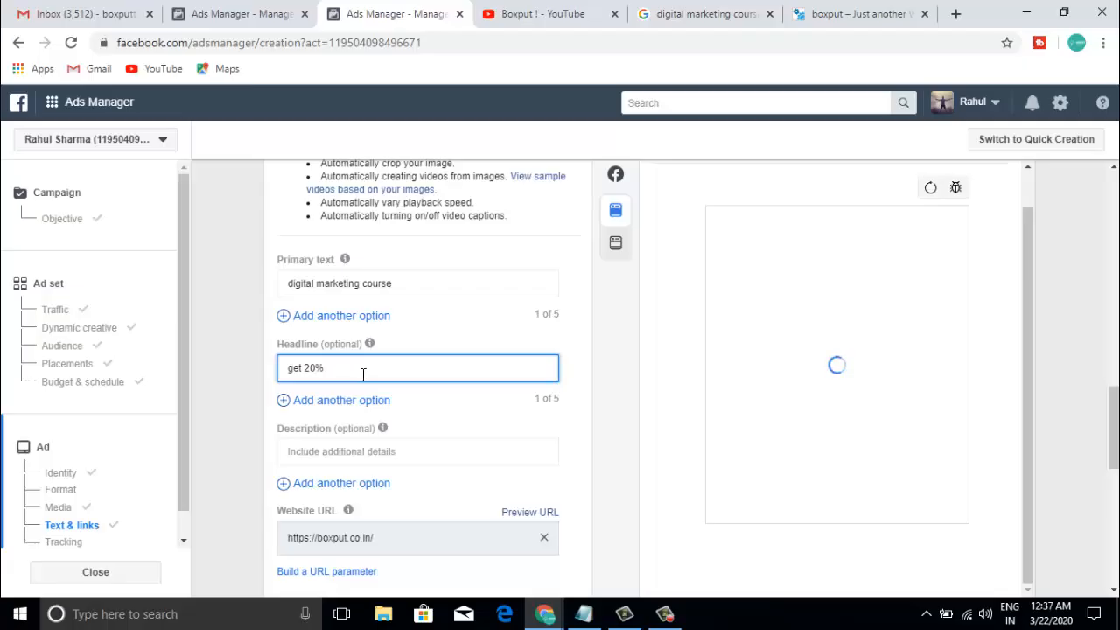
{"action": "type", "text": "20% discount for first"}
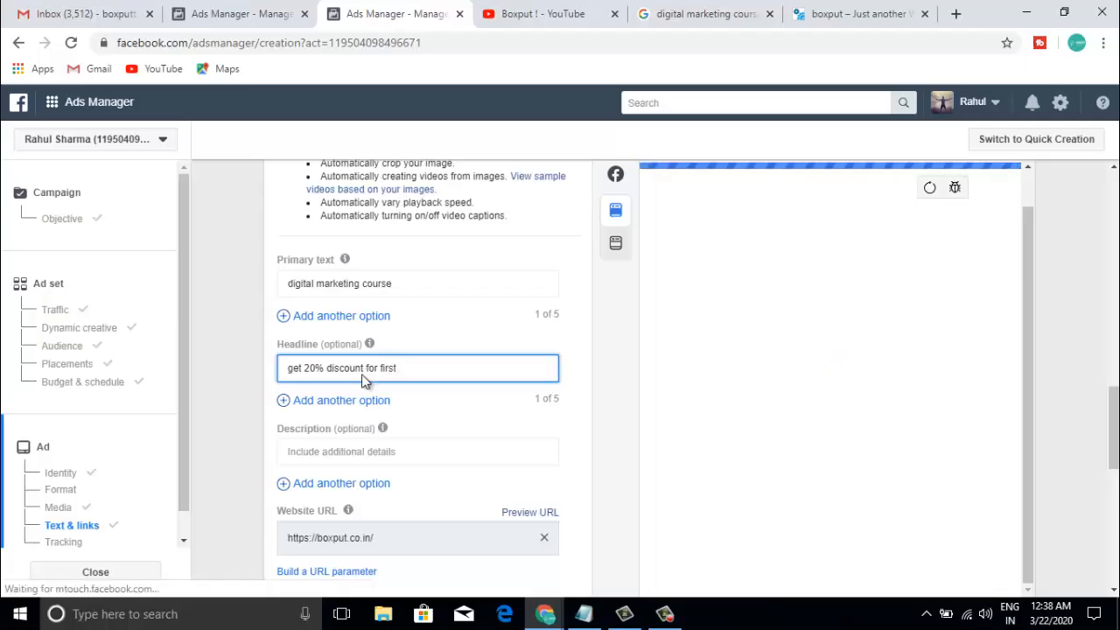
{"action": "type", "text": " 100"}
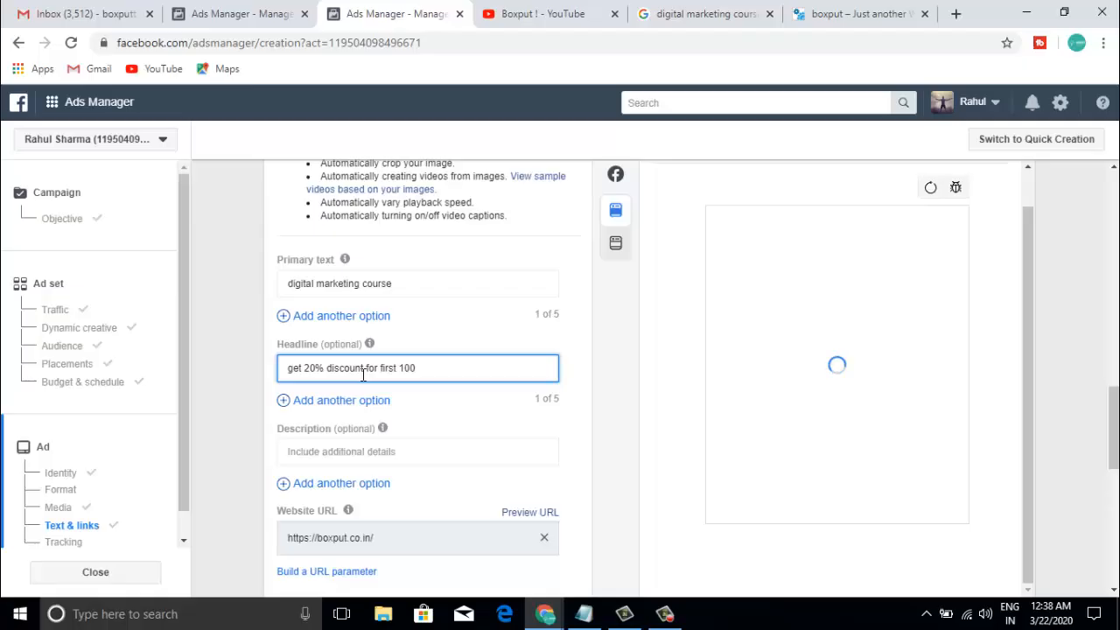
{"action": "type", "text": "register"}
Copy the paragraph beginning "Ghar baithe seekhiye Digital Marketing" from the open Notepad note into the ad's description
{"action": "left_click", "coordinate": [378, 452]}
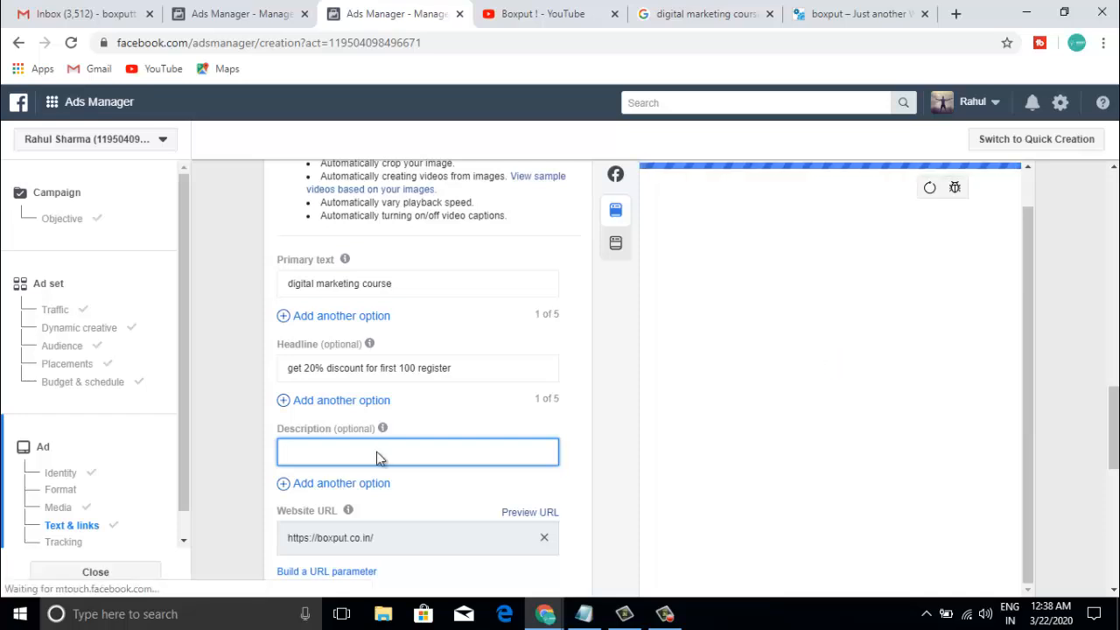
{"action": "key", "text": "alt+Tab"}
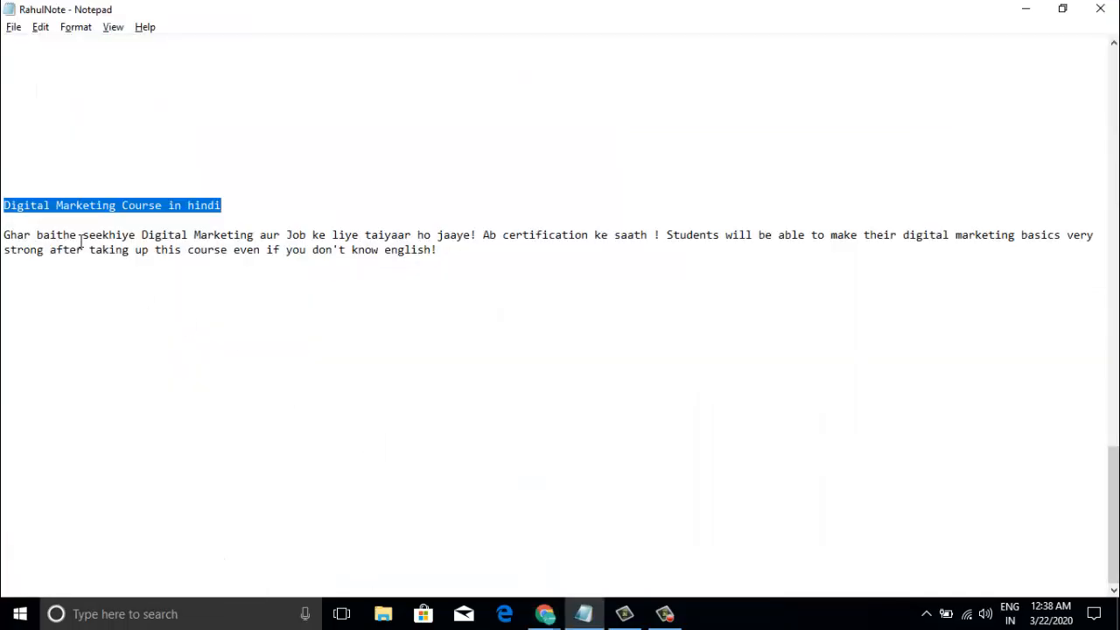
{"action": "left_click", "coordinate": [3, 234]}
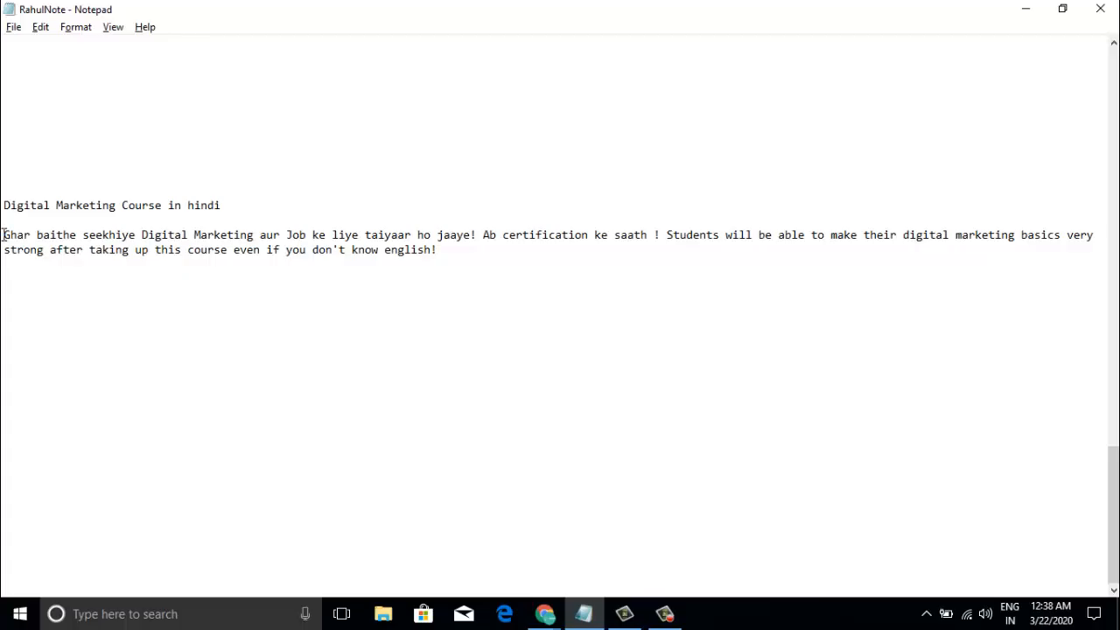
{"action": "left_click", "coordinate": [217, 326], "text": "shift"}
{"action": "key", "text": "ctrl+c"}
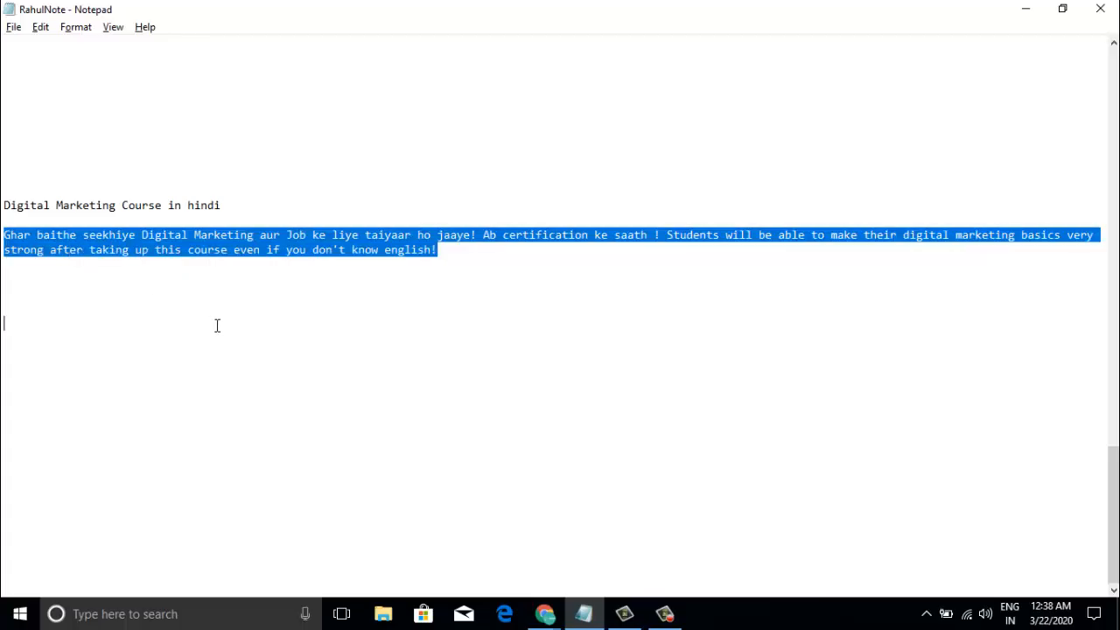
{"action": "key", "text": "alt+Tab"}
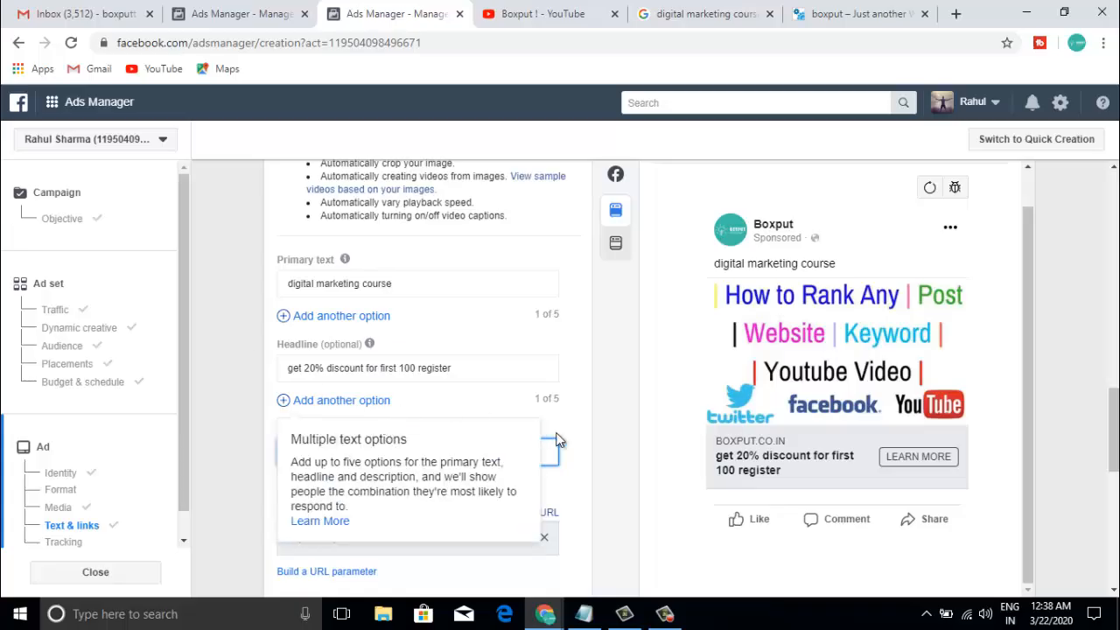
{"action": "left_click", "coordinate": [468, 448]}
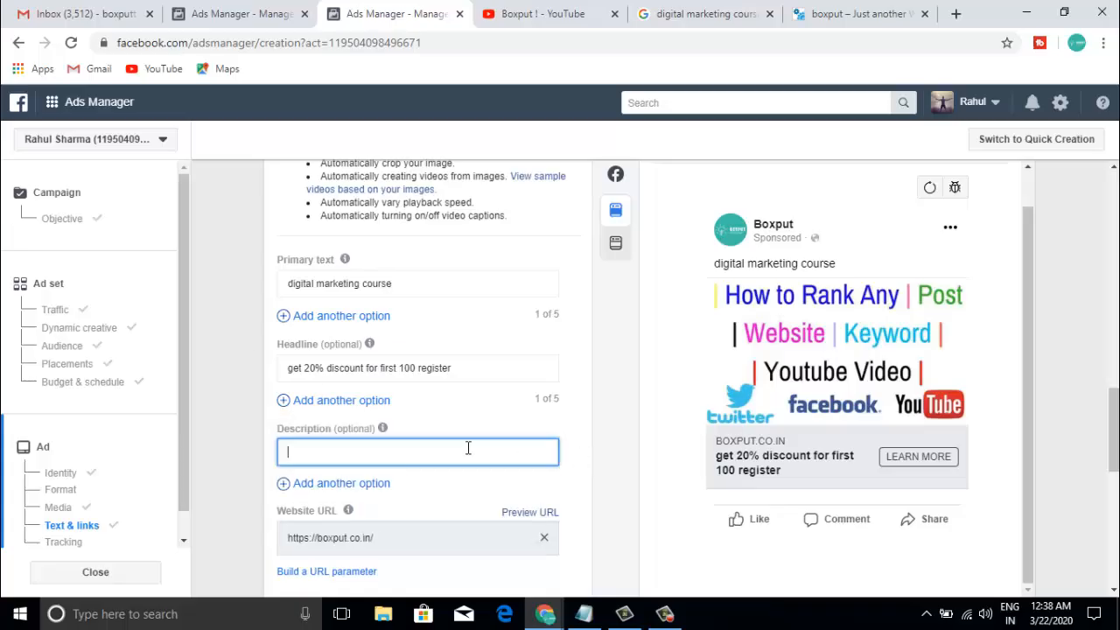
{"action": "key", "text": "ctrl+v"}
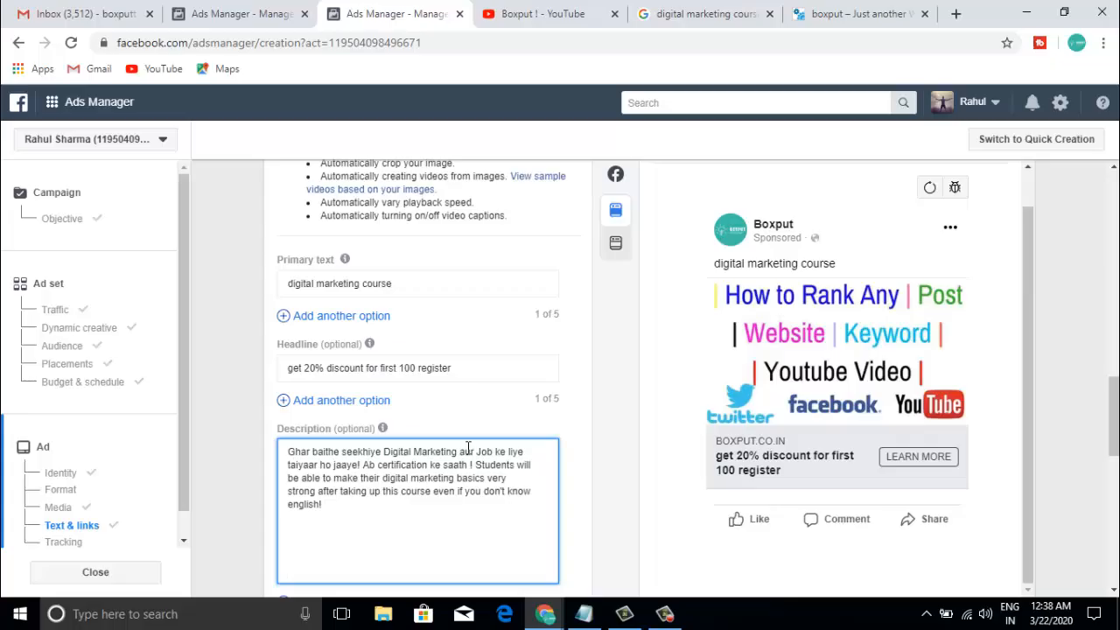
Extend the primary text to "digital marketing course in hindi" and capitalize the headline's first word as "Get"
{"action": "left_click", "coordinate": [434, 282]}
{"action": "type", "text": "in"}
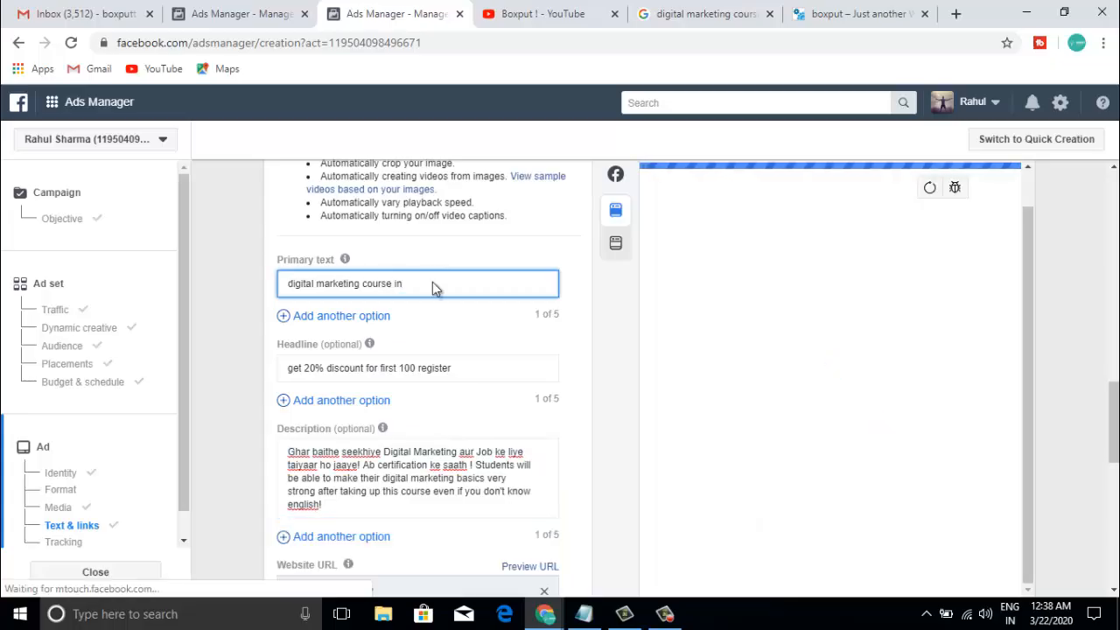
{"action": "type", "text": " hindi"}
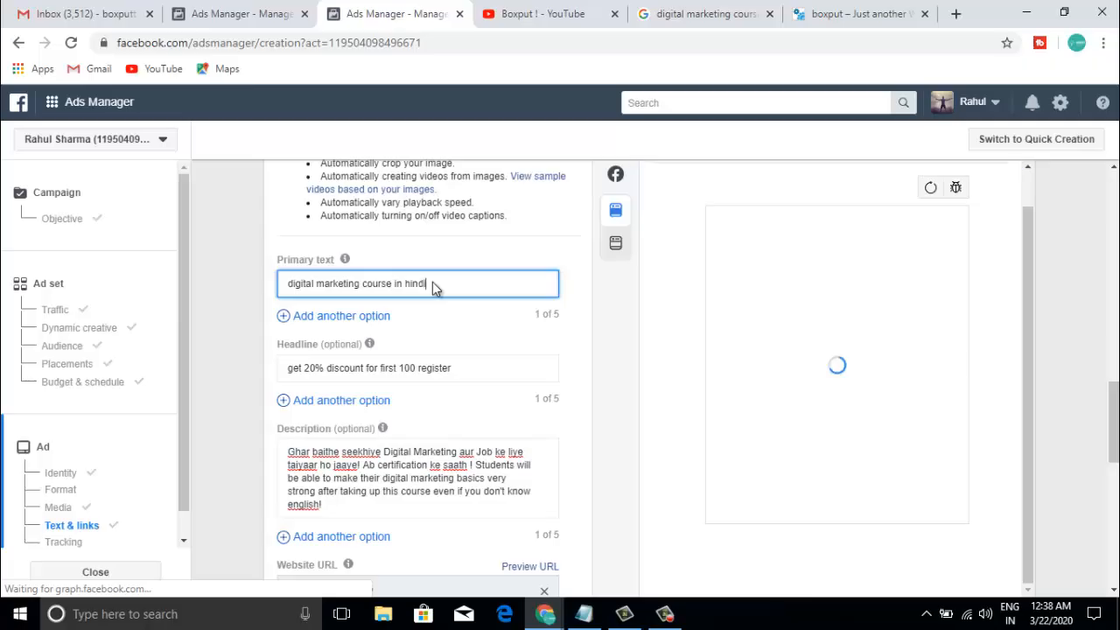
{"action": "left_click", "coordinate": [614, 368]}
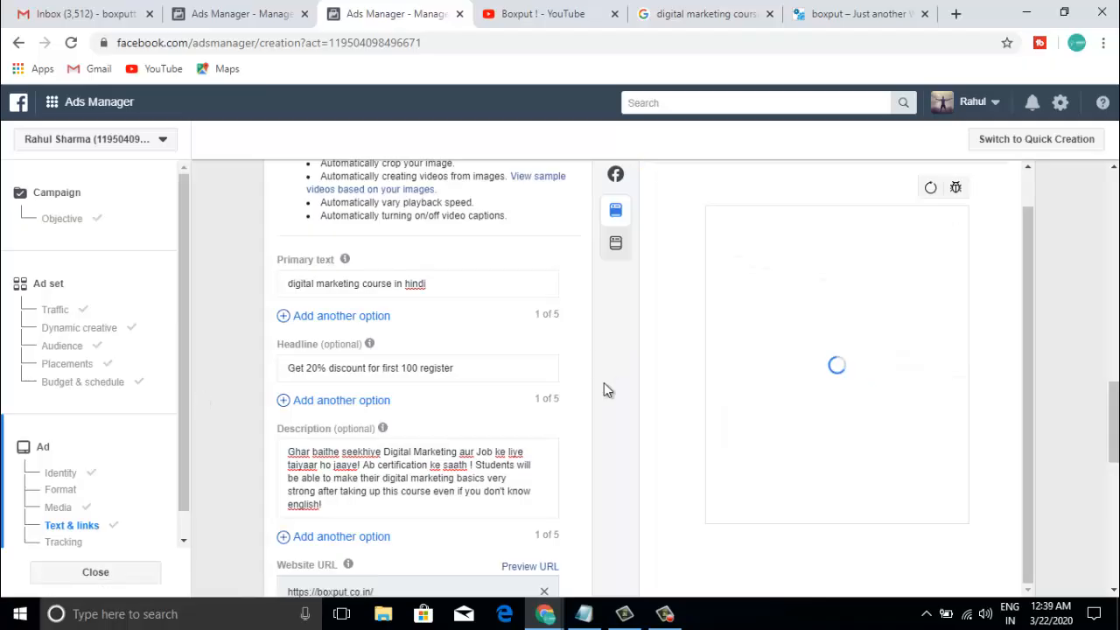
{"action": "scroll", "coordinate": [604, 383], "scroll_direction": "down", "scroll_amount": 3}
{"action": "scroll", "coordinate": [604, 382], "scroll_direction": "down", "scroll_amount": 1}
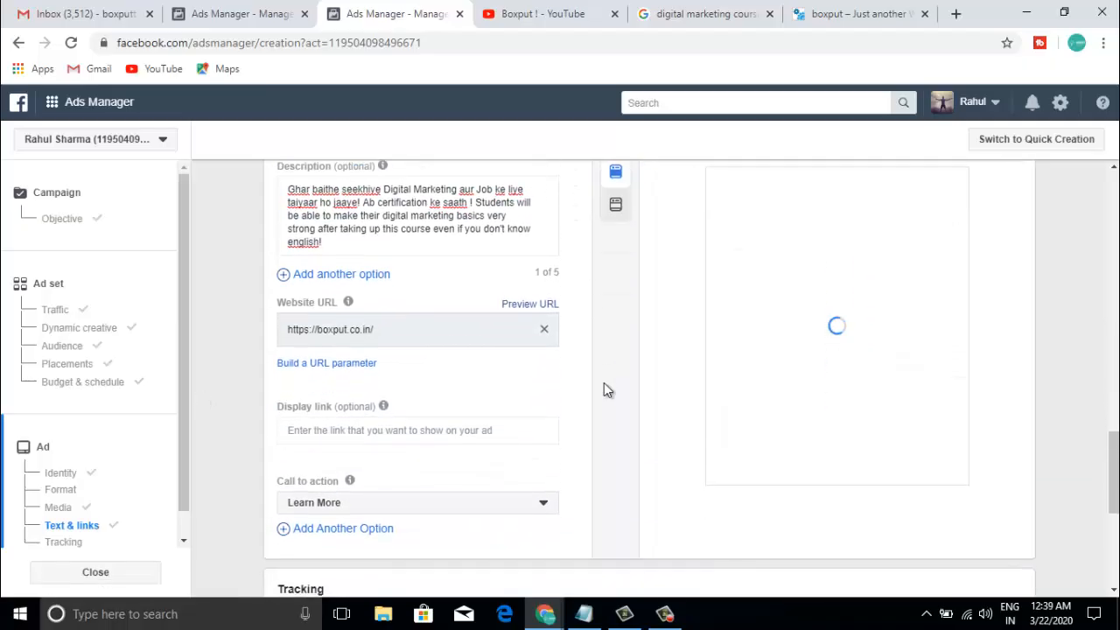
{"action": "scroll", "coordinate": [604, 382], "scroll_direction": "down", "scroll_amount": 1}
{"action": "scroll", "coordinate": [604, 382], "scroll_direction": "up", "scroll_amount": 1}
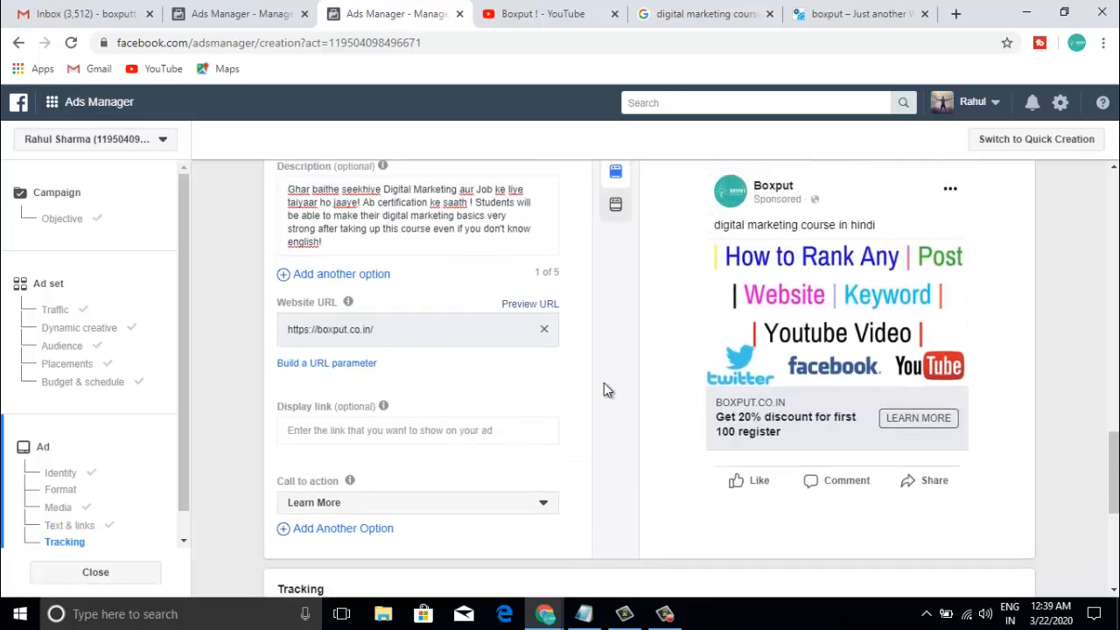
{"action": "scroll", "coordinate": [586, 382], "scroll_direction": "down", "scroll_amount": 1}
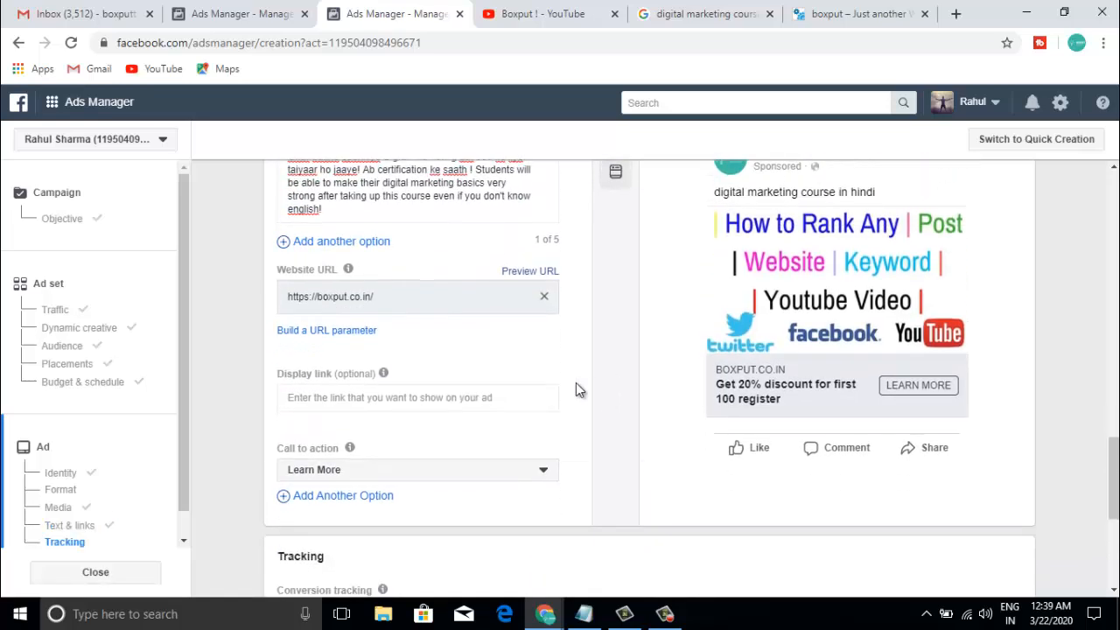
{"action": "left_click", "coordinate": [458, 398]}
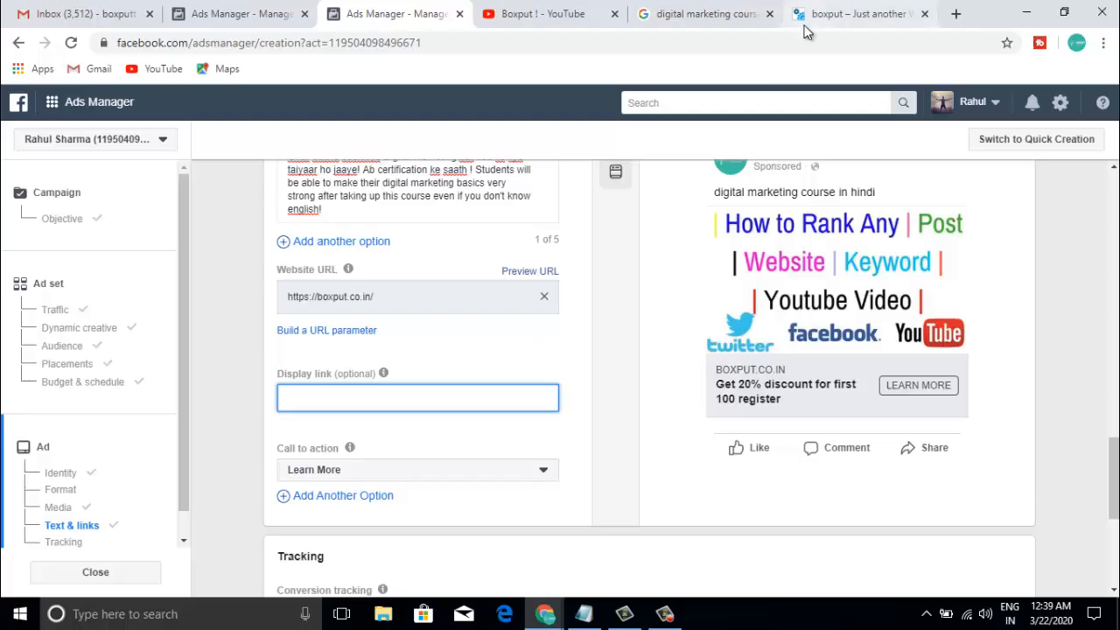
{"action": "left_click", "coordinate": [853, 14]}
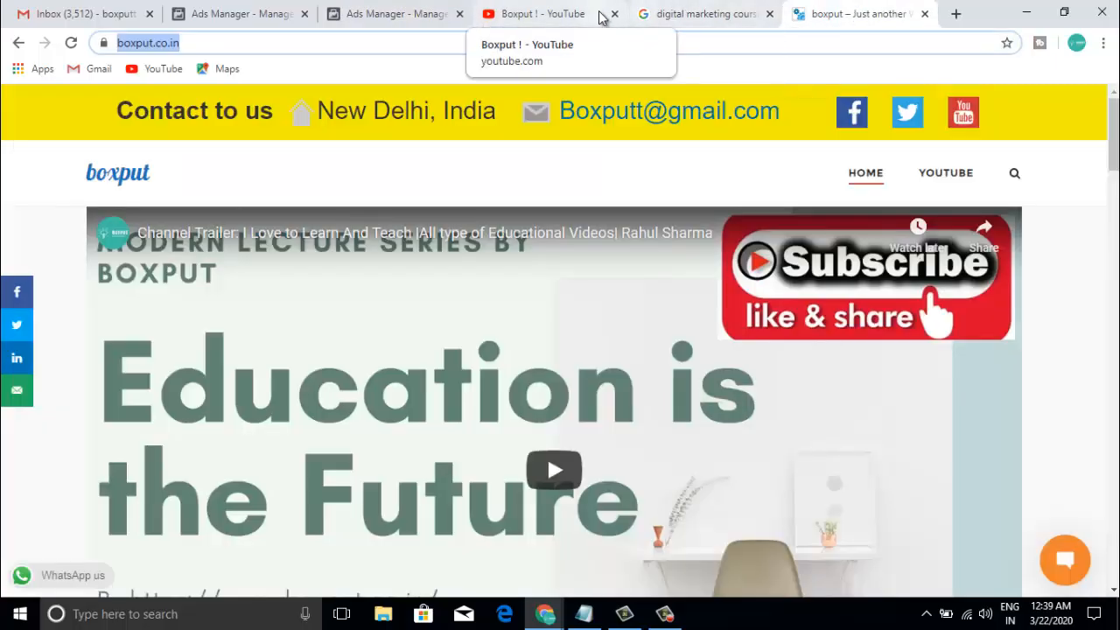
{"action": "left_click", "coordinate": [435, 12]}
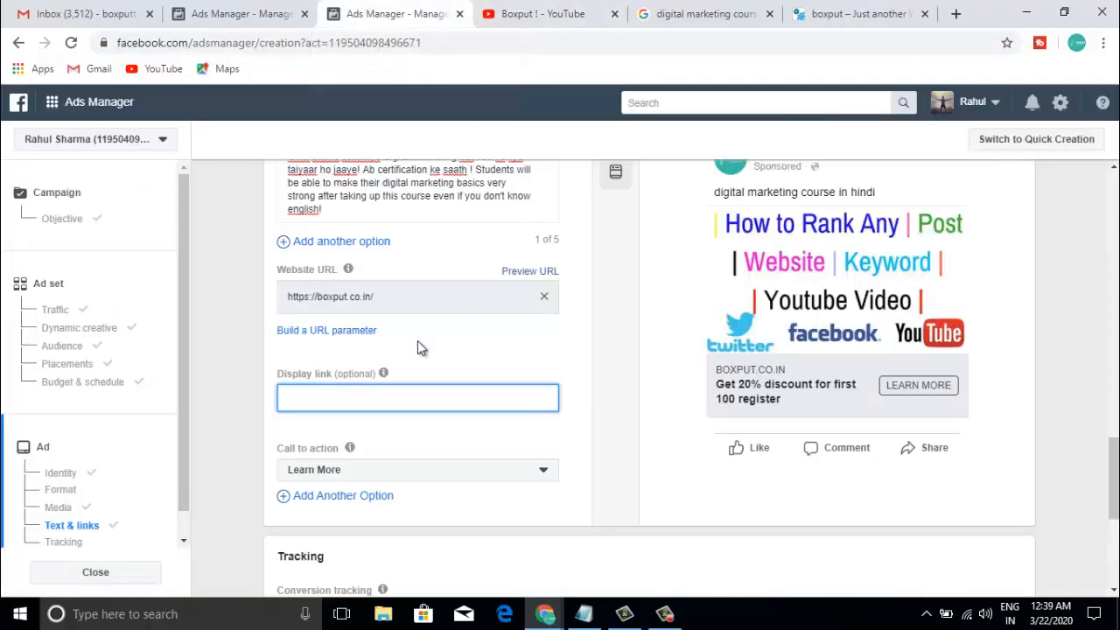
{"action": "type", "text": "https://boxput.co.in/"}
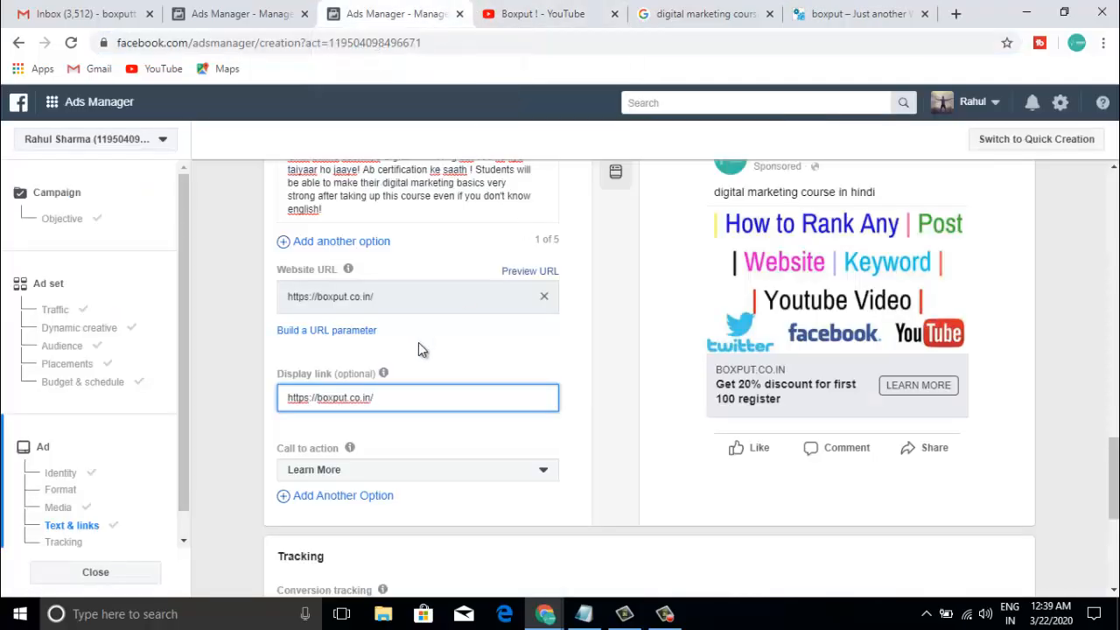
{"action": "left_click", "coordinate": [585, 398]}
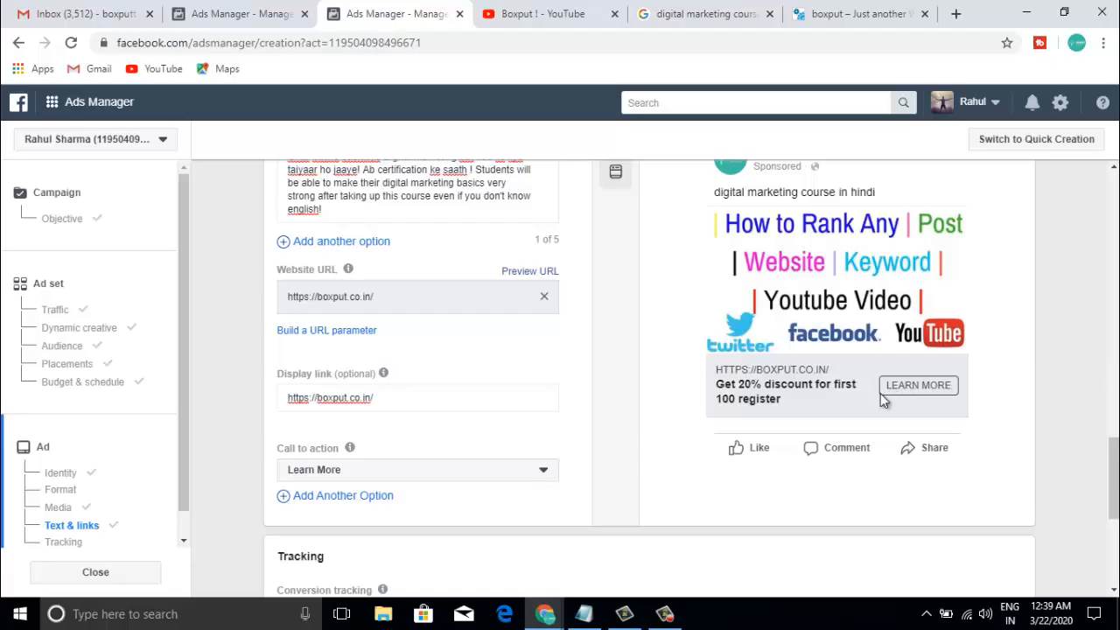
Set the ad's call to action to Contact Us and check it in the Mobile News Feed preview
{"action": "left_click", "coordinate": [525, 470]}
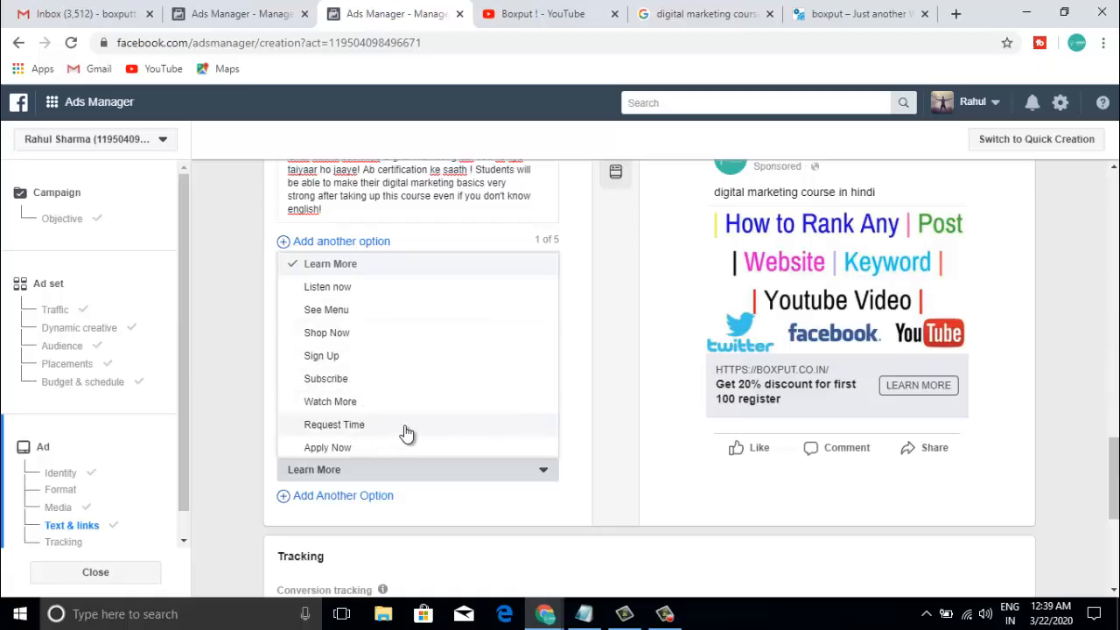
{"action": "scroll", "coordinate": [407, 433], "scroll_direction": "down", "scroll_amount": 2}
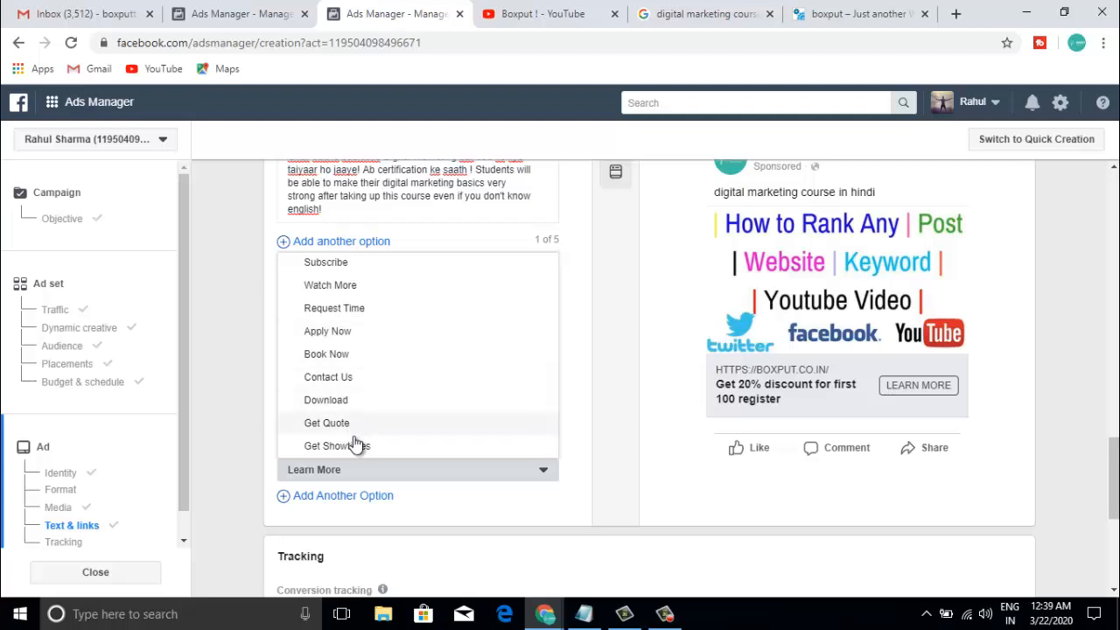
{"action": "left_click", "coordinate": [336, 379]}
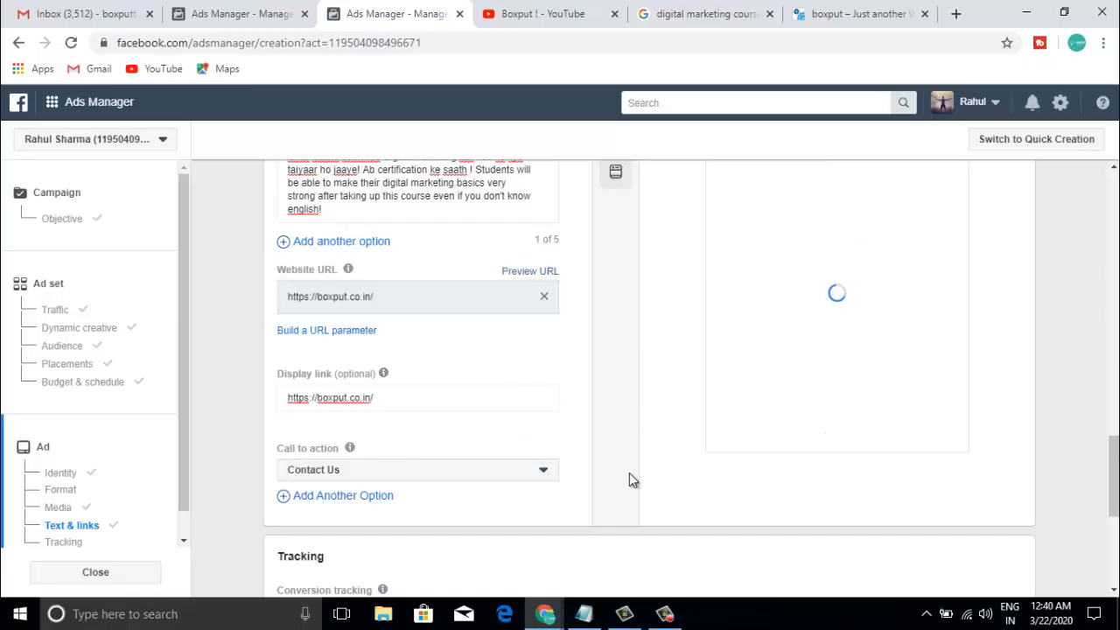
{"action": "scroll", "coordinate": [630, 477], "scroll_direction": "down", "scroll_amount": 1}
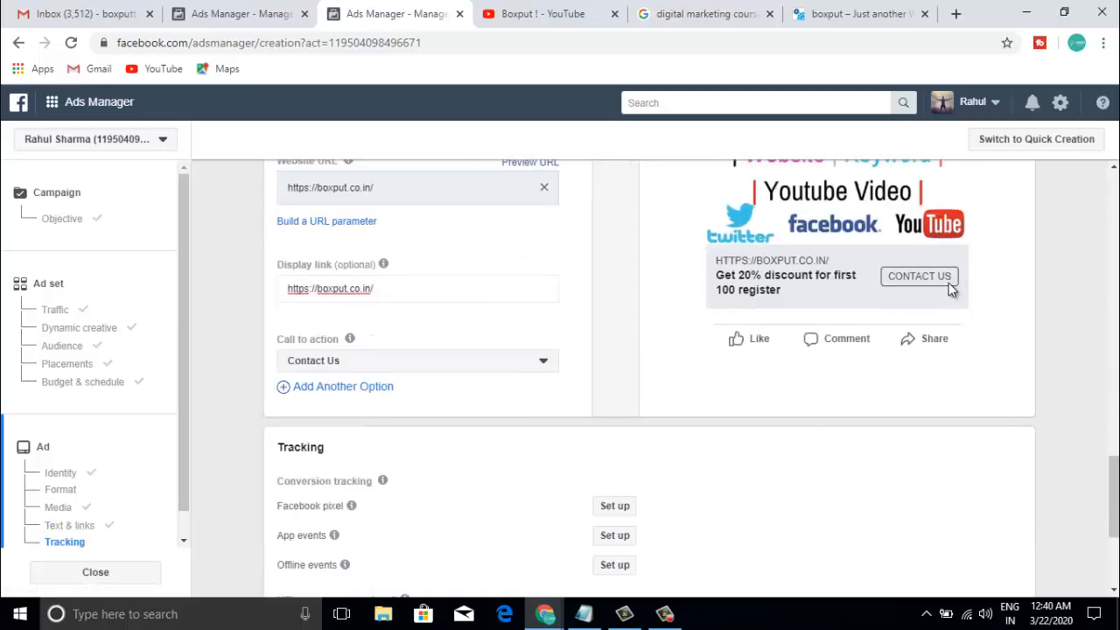
{"action": "scroll", "coordinate": [628, 322], "scroll_direction": "up", "scroll_amount": 2}
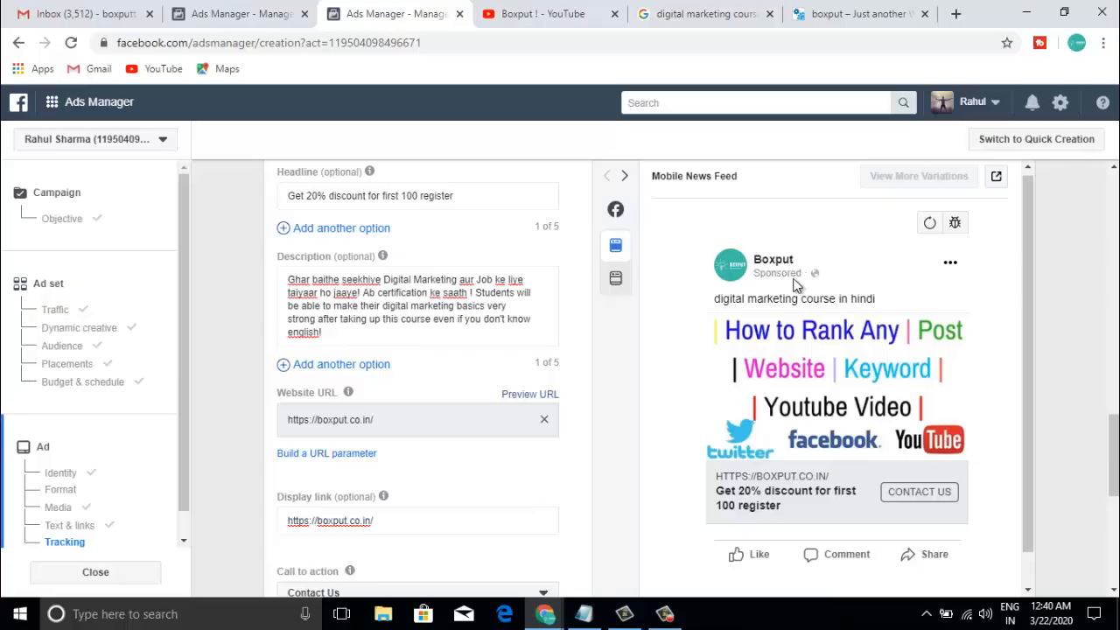
Review the tracking options and ad preview, then confirm the campaign without setting up any conversion tracking
{"action": "scroll", "coordinate": [683, 343], "scroll_direction": "down", "scroll_amount": 4}
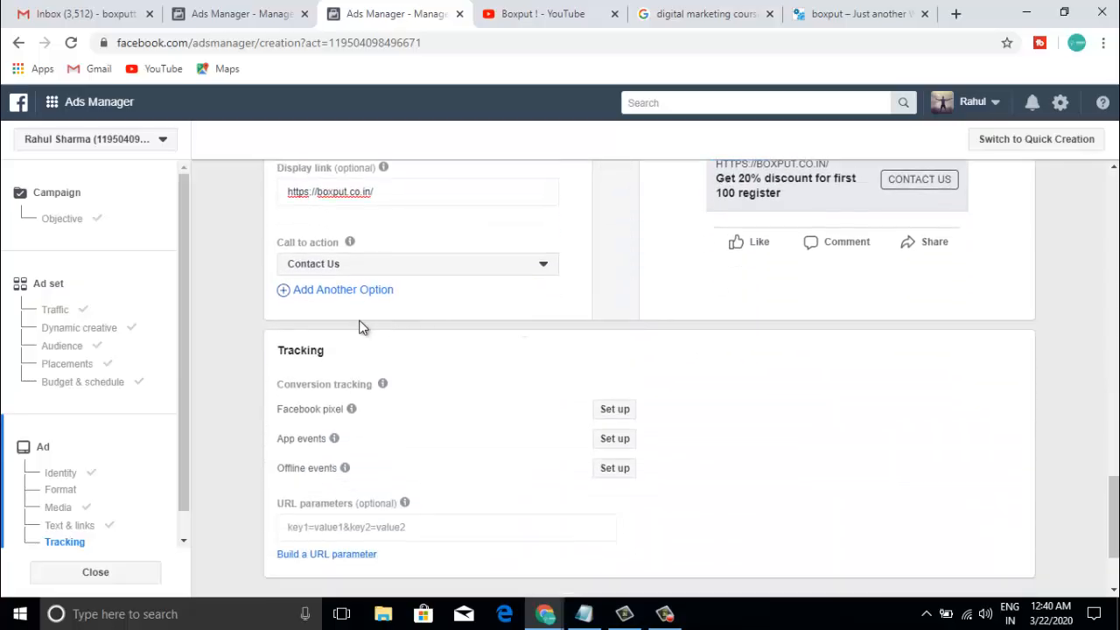
{"action": "scroll", "coordinate": [737, 425], "scroll_direction": "down", "scroll_amount": 2}
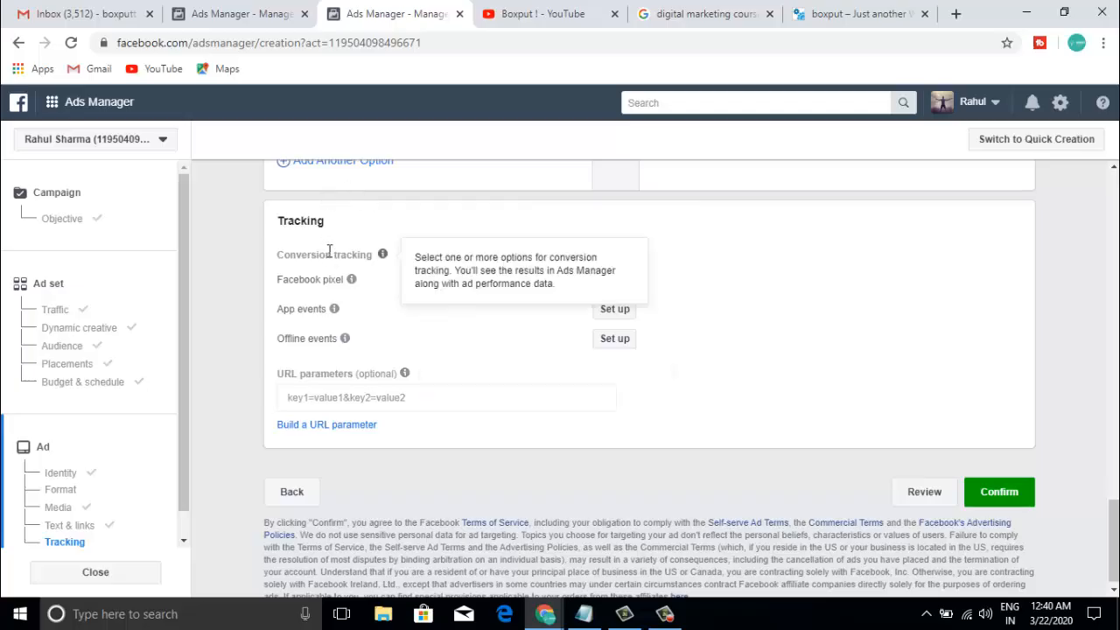
{"action": "mouse_move", "coordinate": [350, 279]}
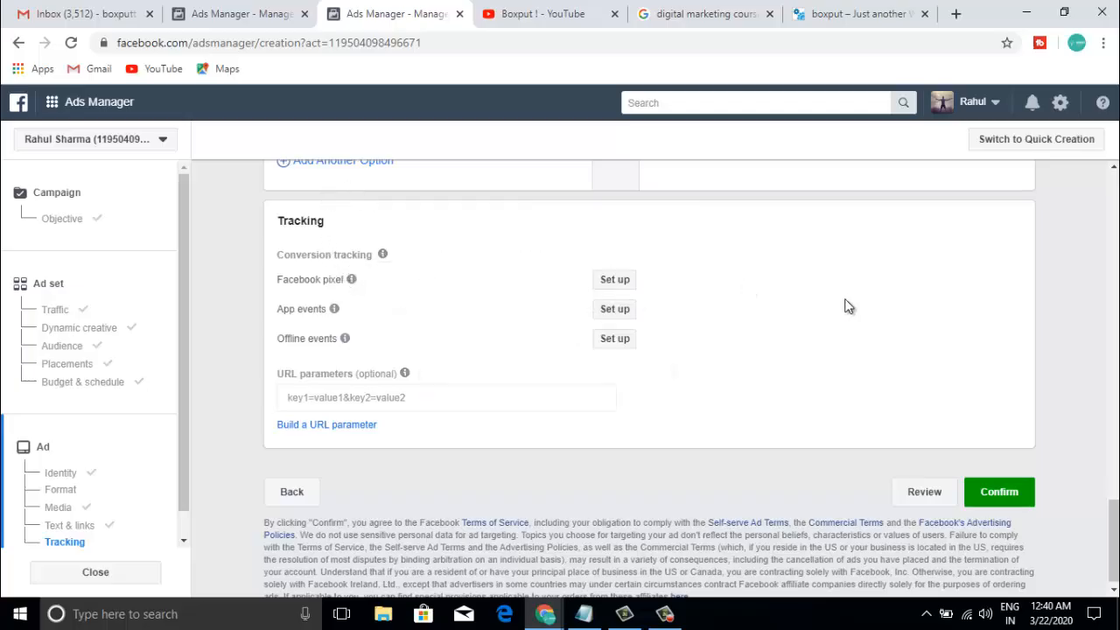
{"action": "scroll", "coordinate": [864, 309], "scroll_direction": "up", "scroll_amount": 2}
{"action": "scroll", "coordinate": [863, 303], "scroll_direction": "up", "scroll_amount": 4}
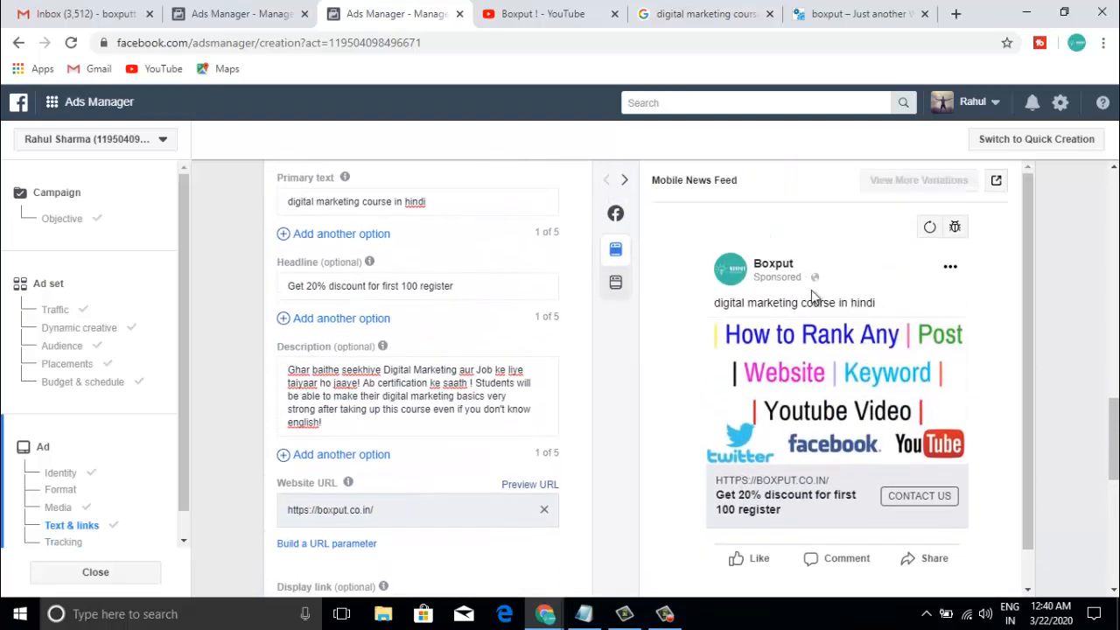
{"action": "scroll", "coordinate": [875, 394], "scroll_direction": "down", "scroll_amount": 6}
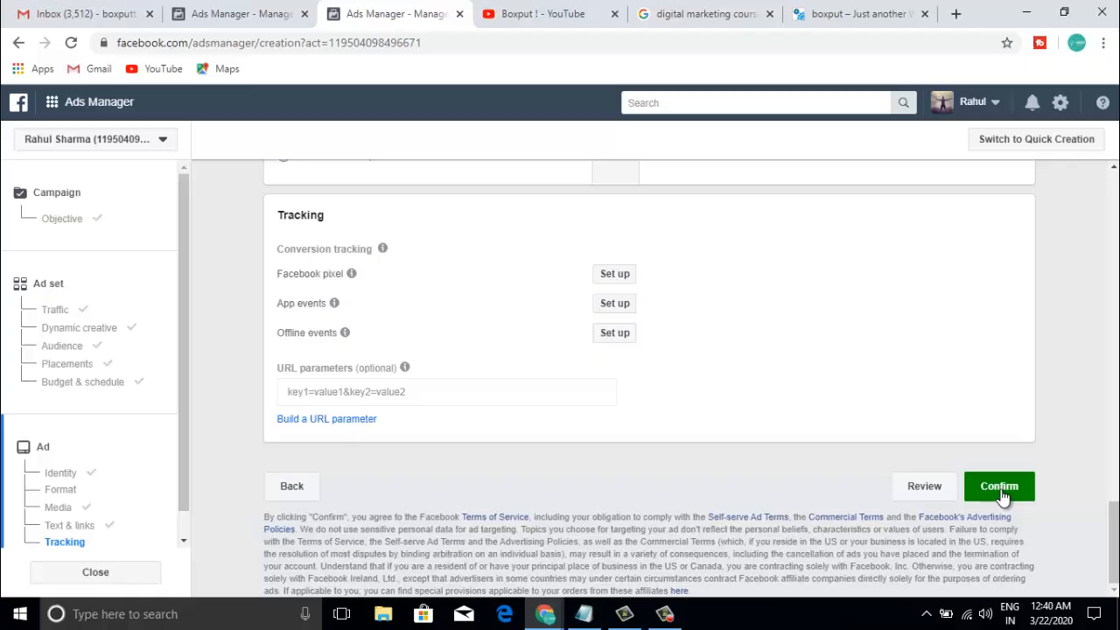
{"action": "left_click", "coordinate": [999, 487]}
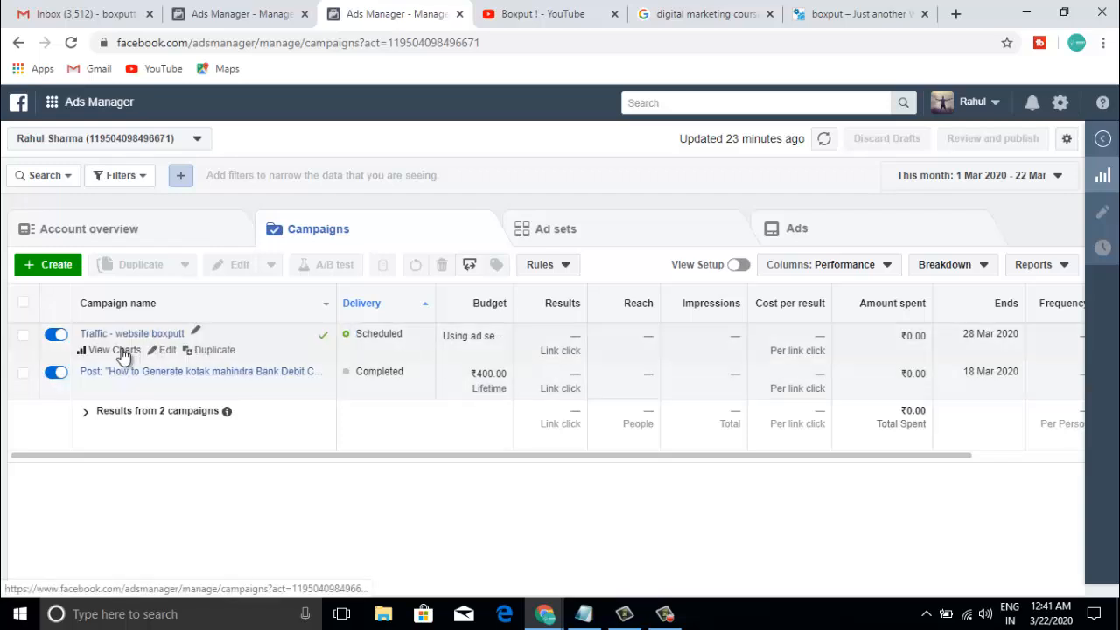
View the performance charts of the "Traffic - website boxputt" campaign, then switch to the Boxput YouTube channel page
{"action": "left_click", "coordinate": [122, 352]}
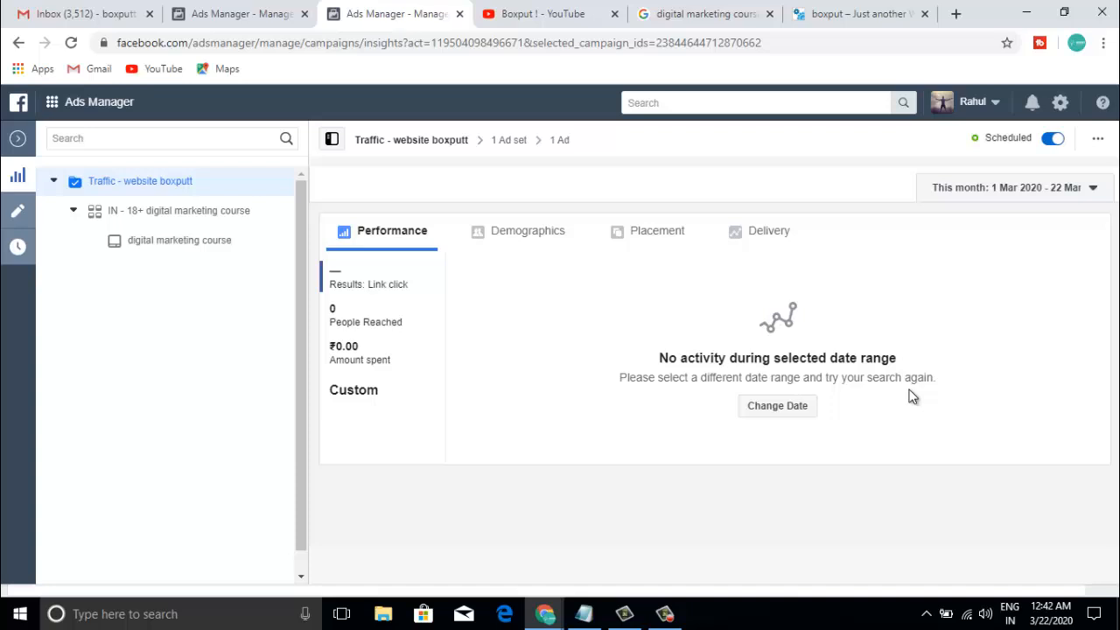
{"action": "left_click", "coordinate": [550, 15]}
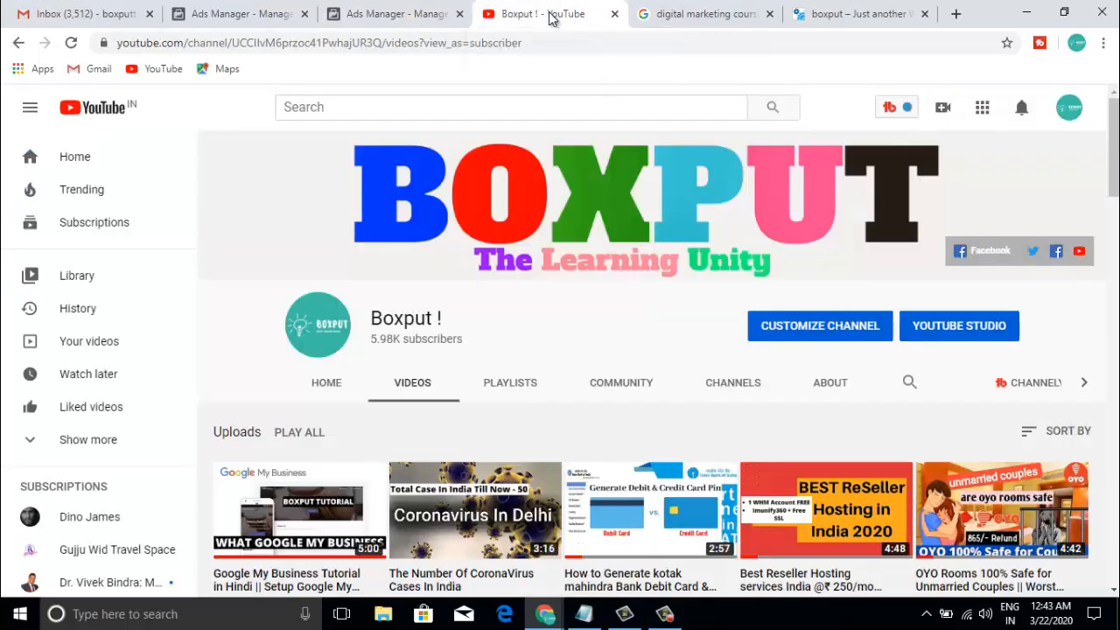